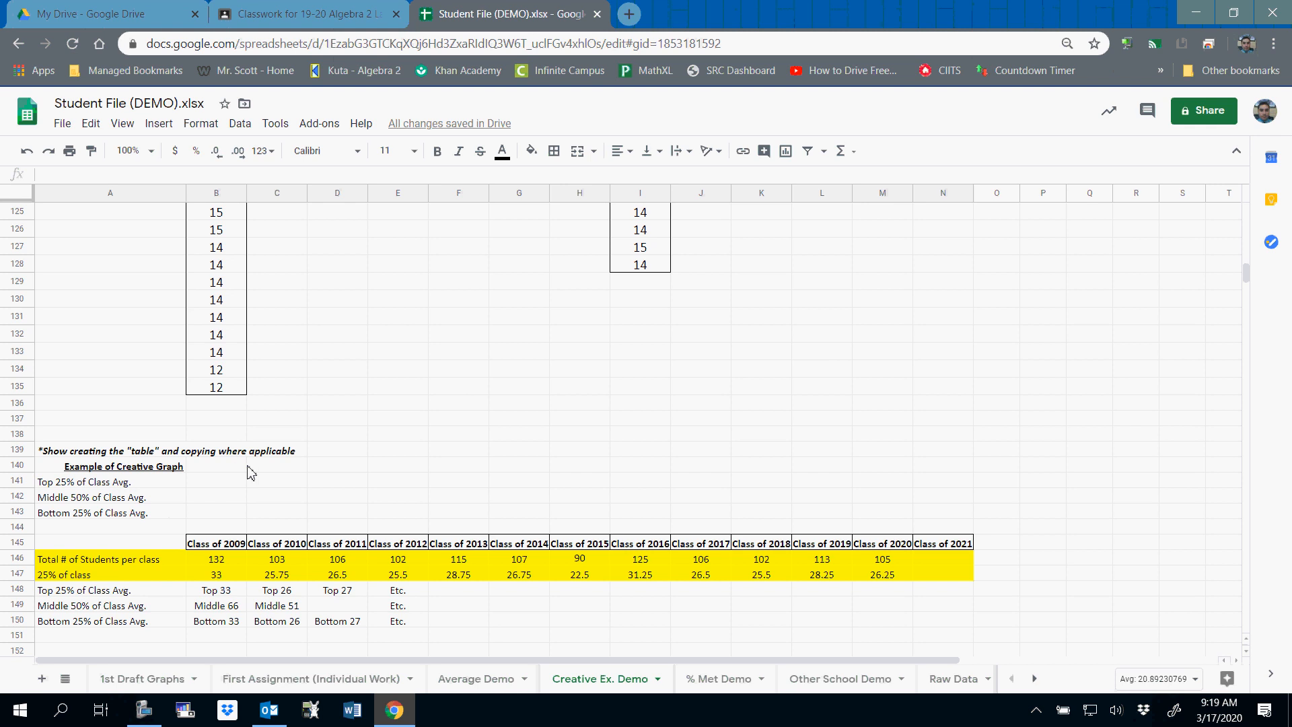
# Select the Class of 2009 ACT scores in B4:B135 and show their Count as the selection summary.
pyautogui.scroll(20, 256, 471)
pyautogui.scroll(10, 256, 471)
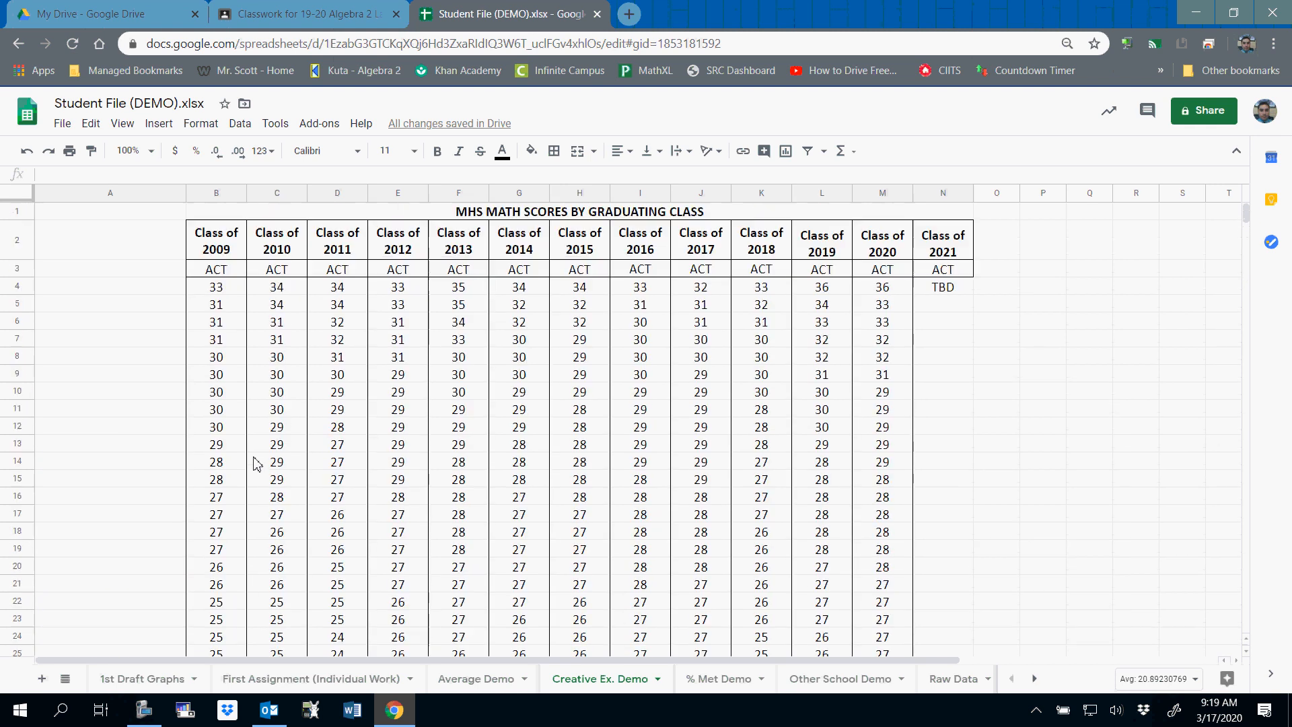
pyautogui.click(218, 244)
pyautogui.click(273, 241)
pyautogui.click(327, 244)
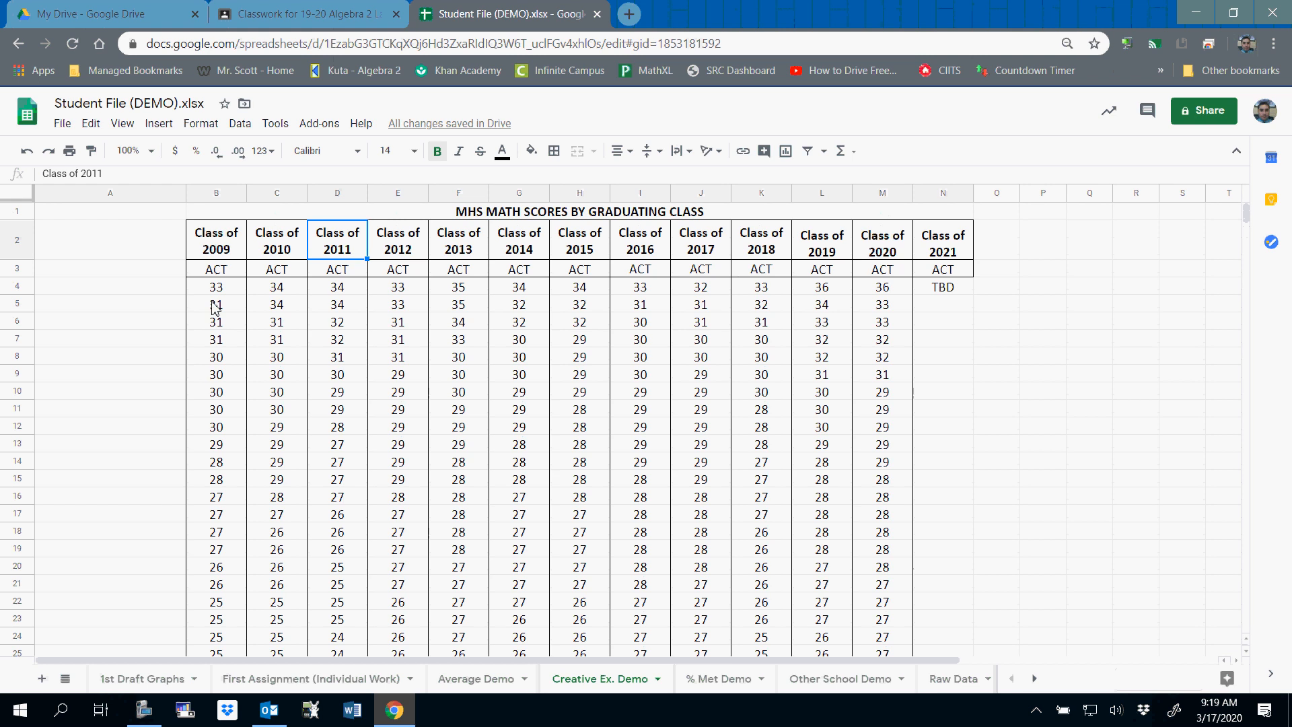
pyautogui.moveTo(217, 288); pyautogui.dragTo(231, 530)
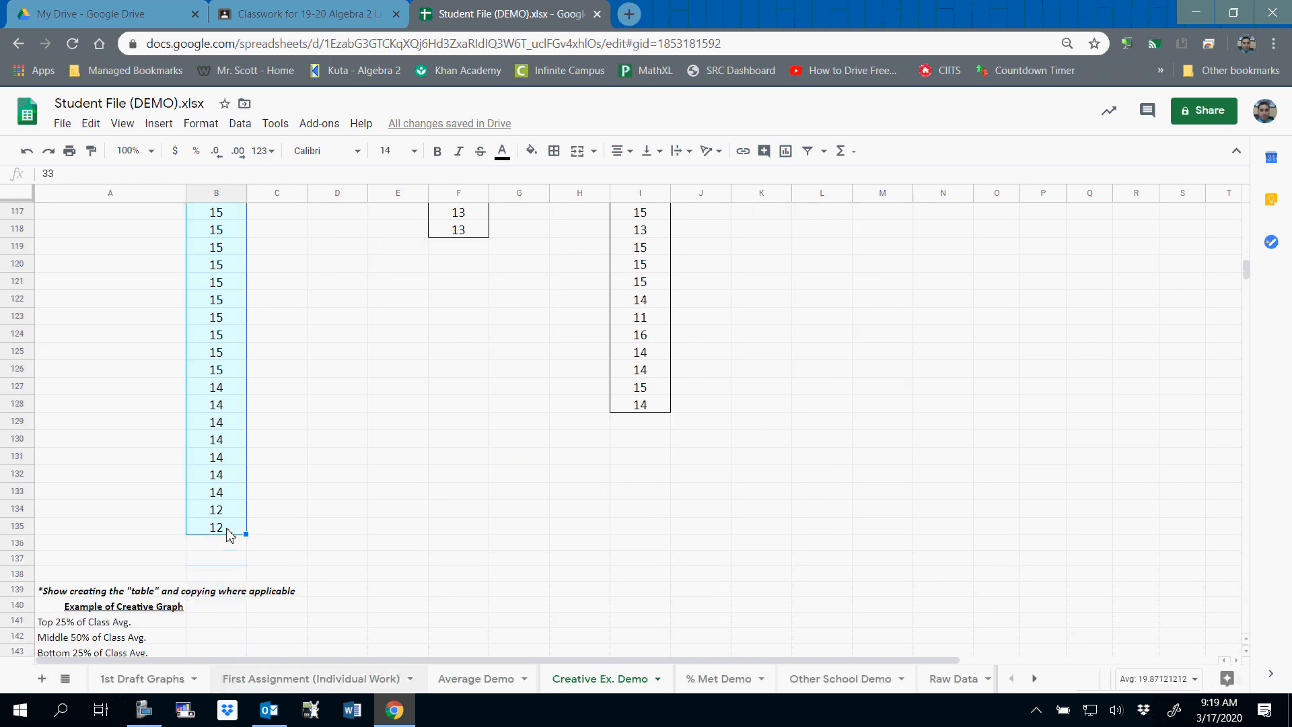
pyautogui.click(1138, 680)
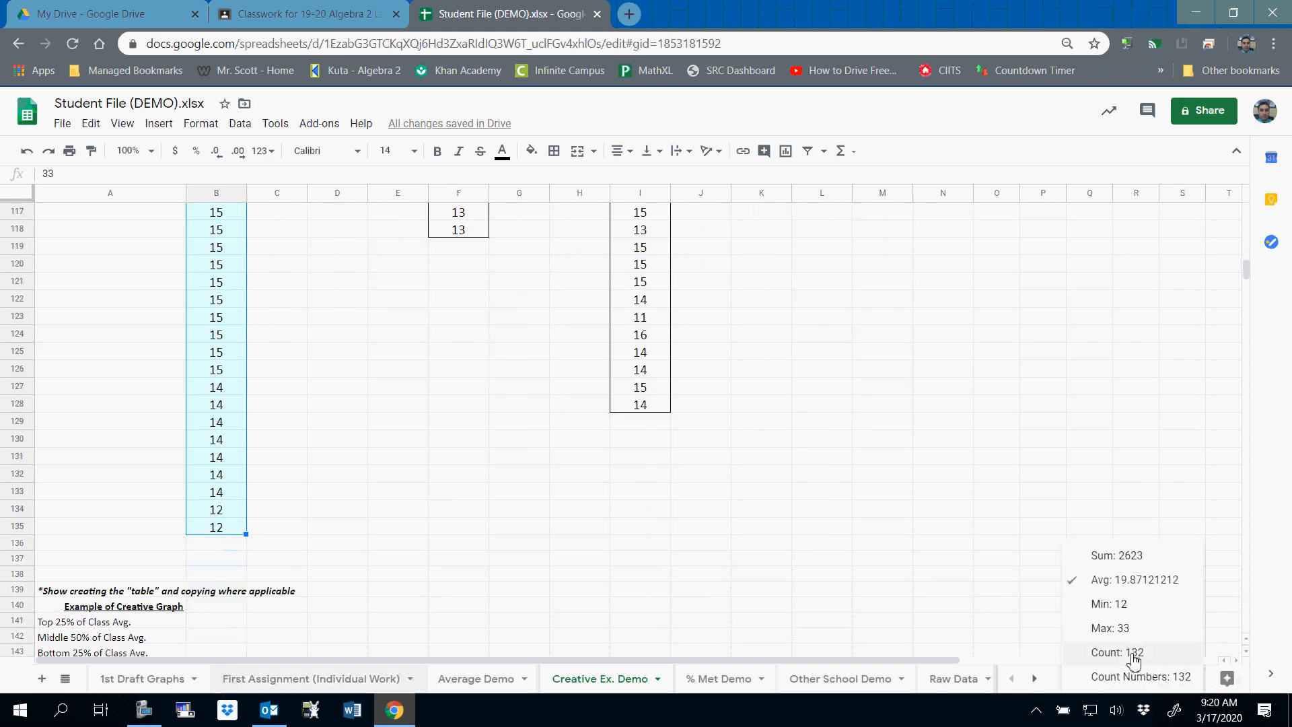
pyautogui.click(1135, 652)
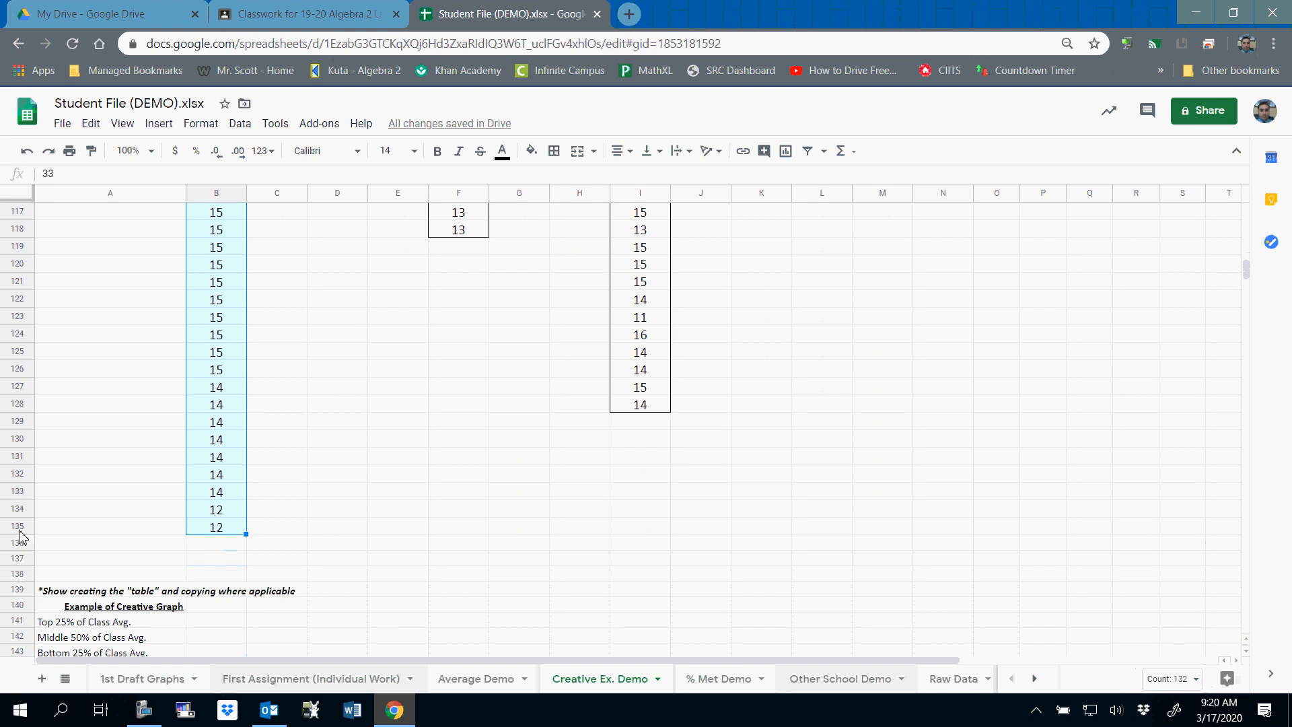
# Compare the total number of students per class in row 146 with the ACT score columns for the first graduating classes.
pyautogui.scroll(20, 21, 537)
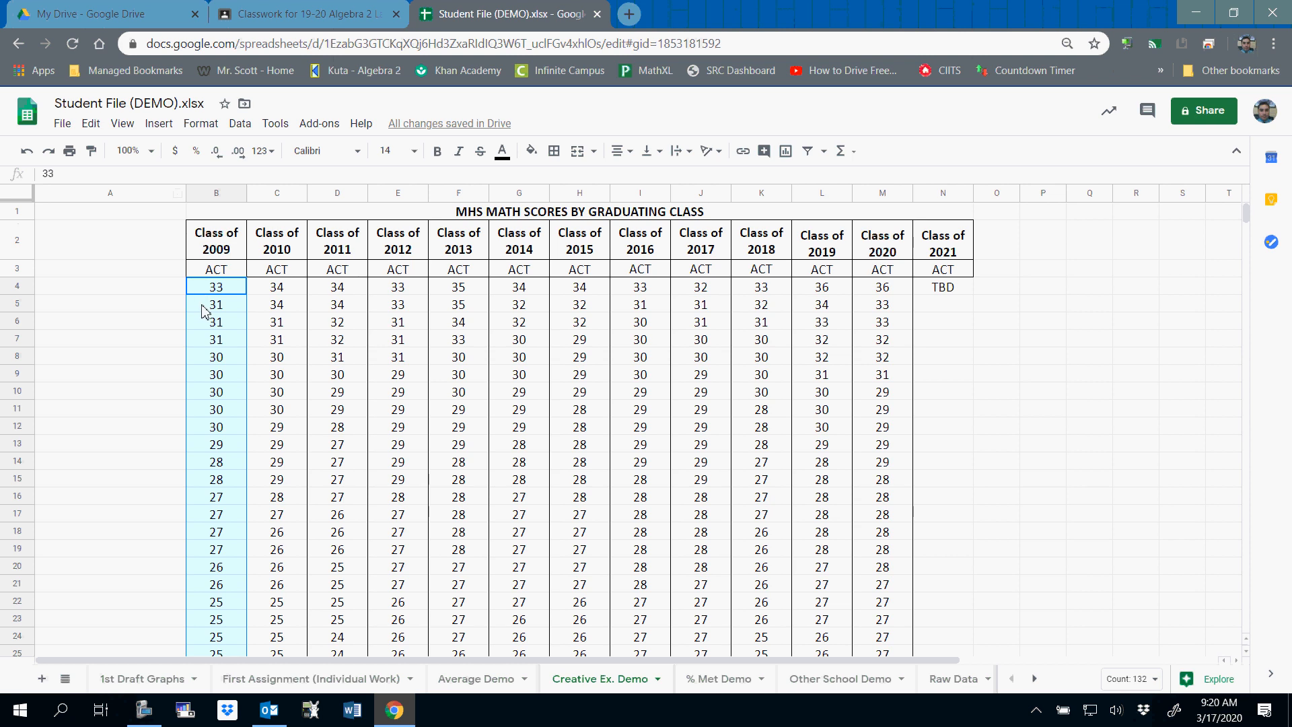
pyautogui.scroll(-20, 205, 311)
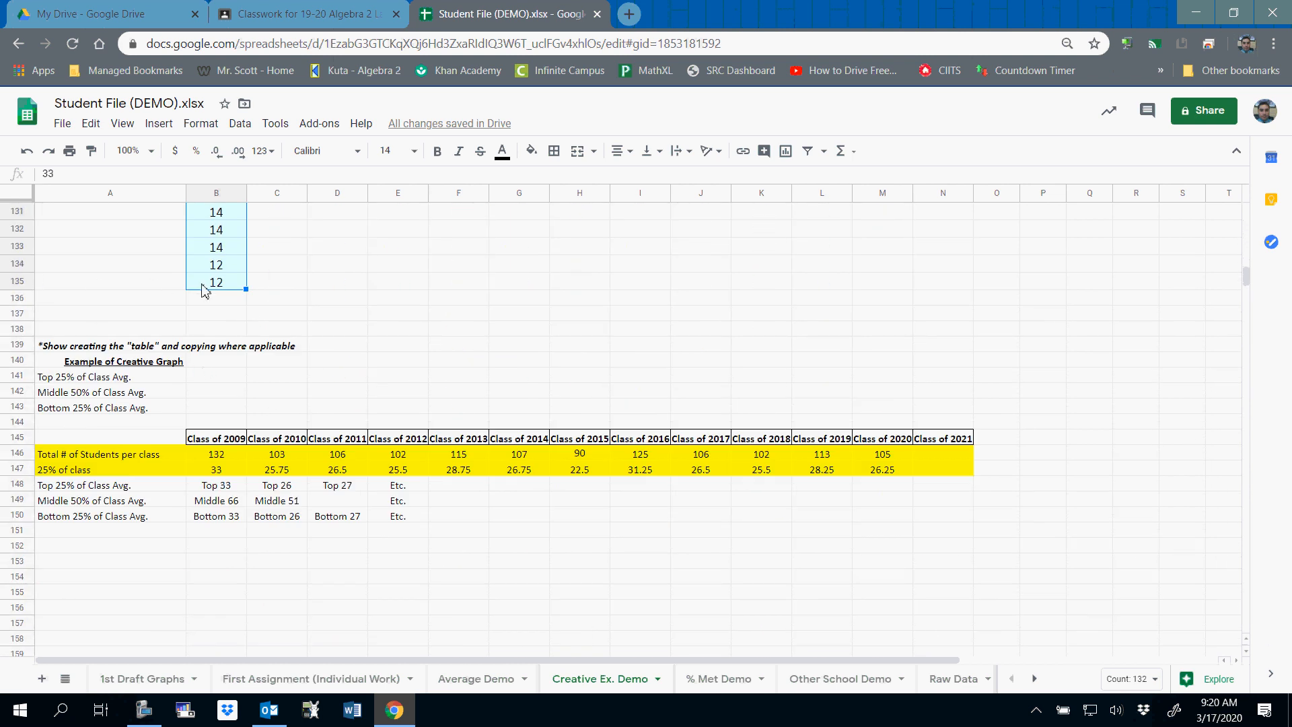
pyautogui.click(219, 457)
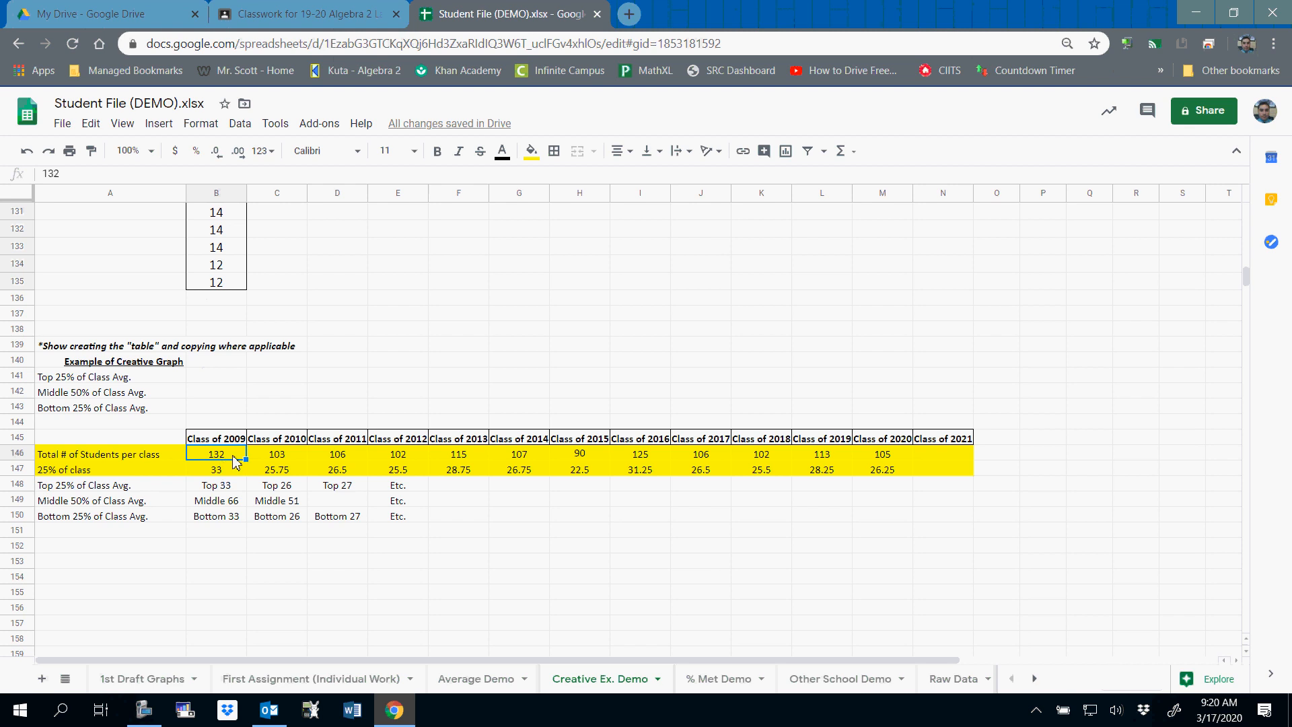
pyautogui.click(278, 459)
pyautogui.scroll(8, 313, 362)
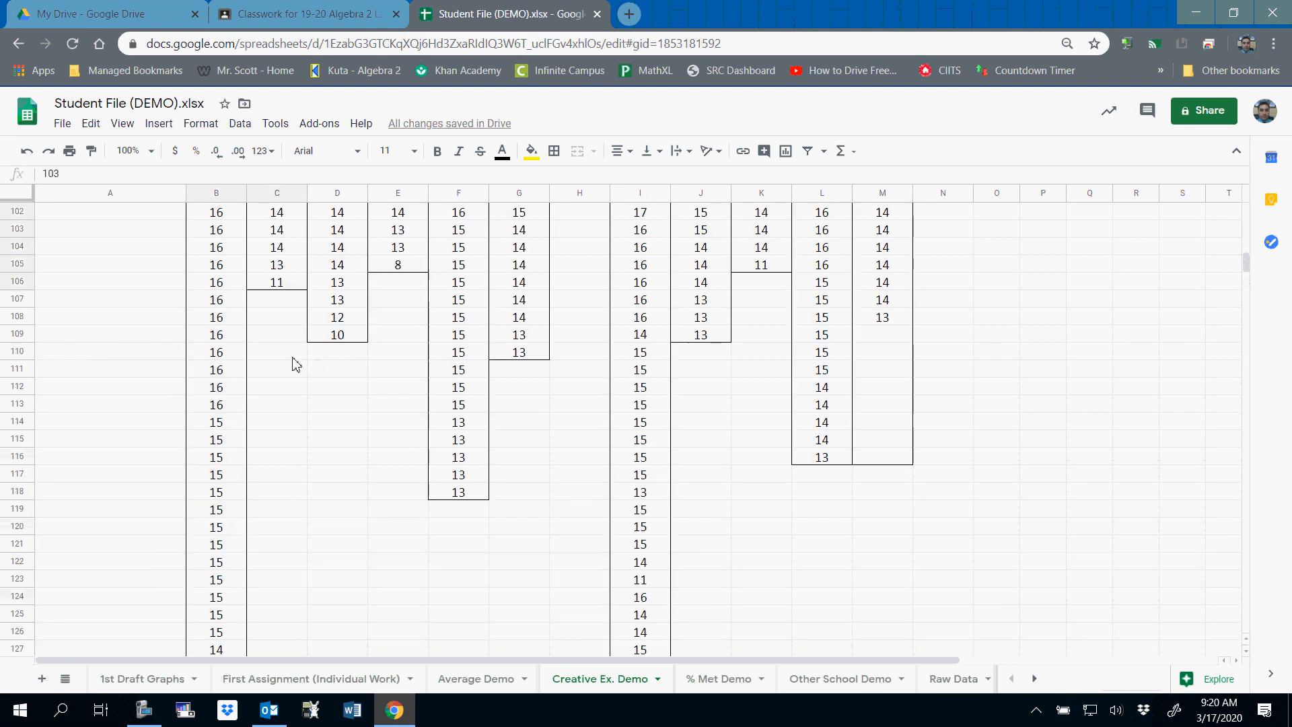
pyautogui.click(273, 285)
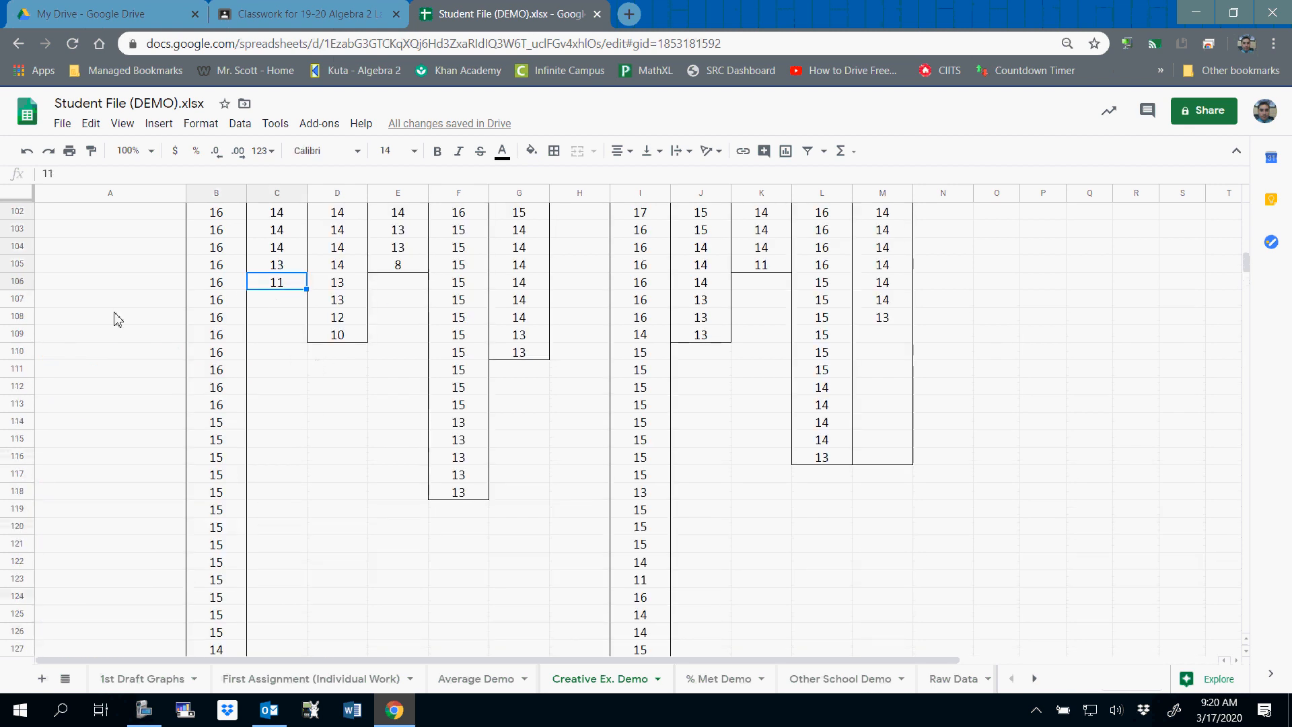
pyautogui.scroll(-8, 291, 296)
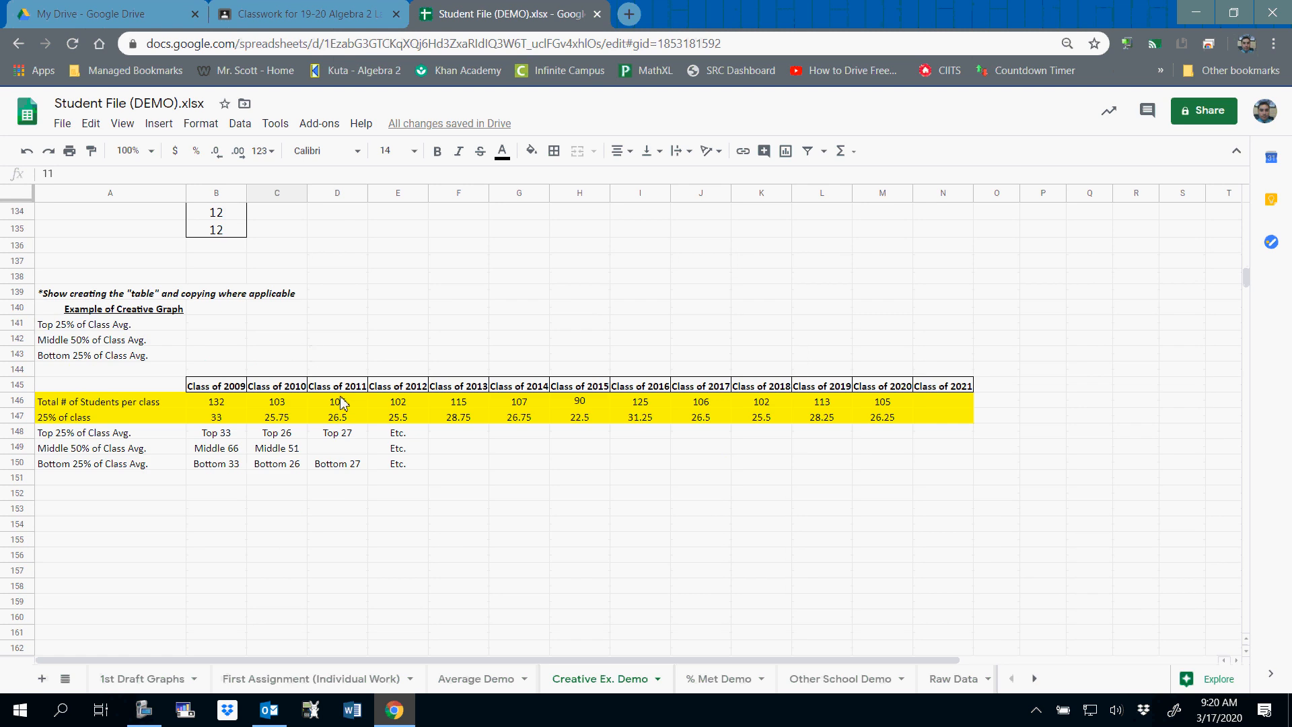
pyautogui.click(281, 403)
pyautogui.click(339, 402)
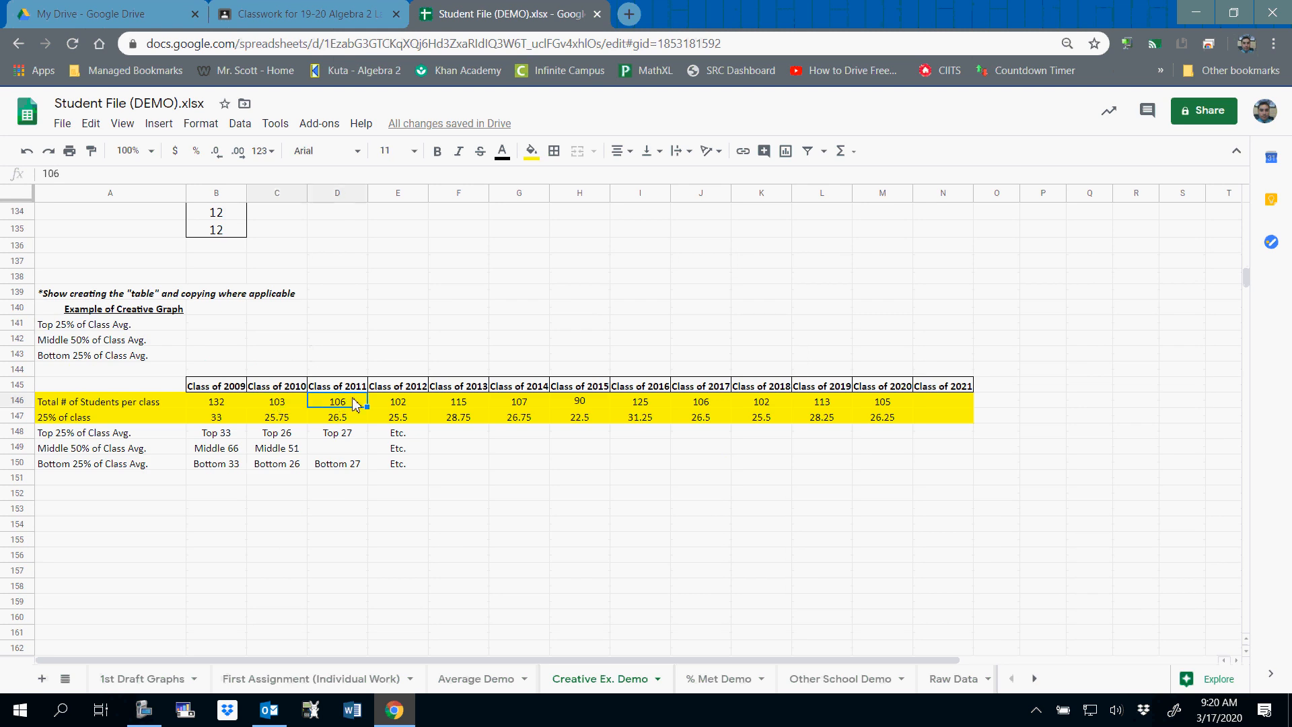
pyautogui.click(395, 406)
# Examine the 25% of class formulas and the top 25% group sizes for the Classes of 2009 and 2010.
pyautogui.click(222, 418)
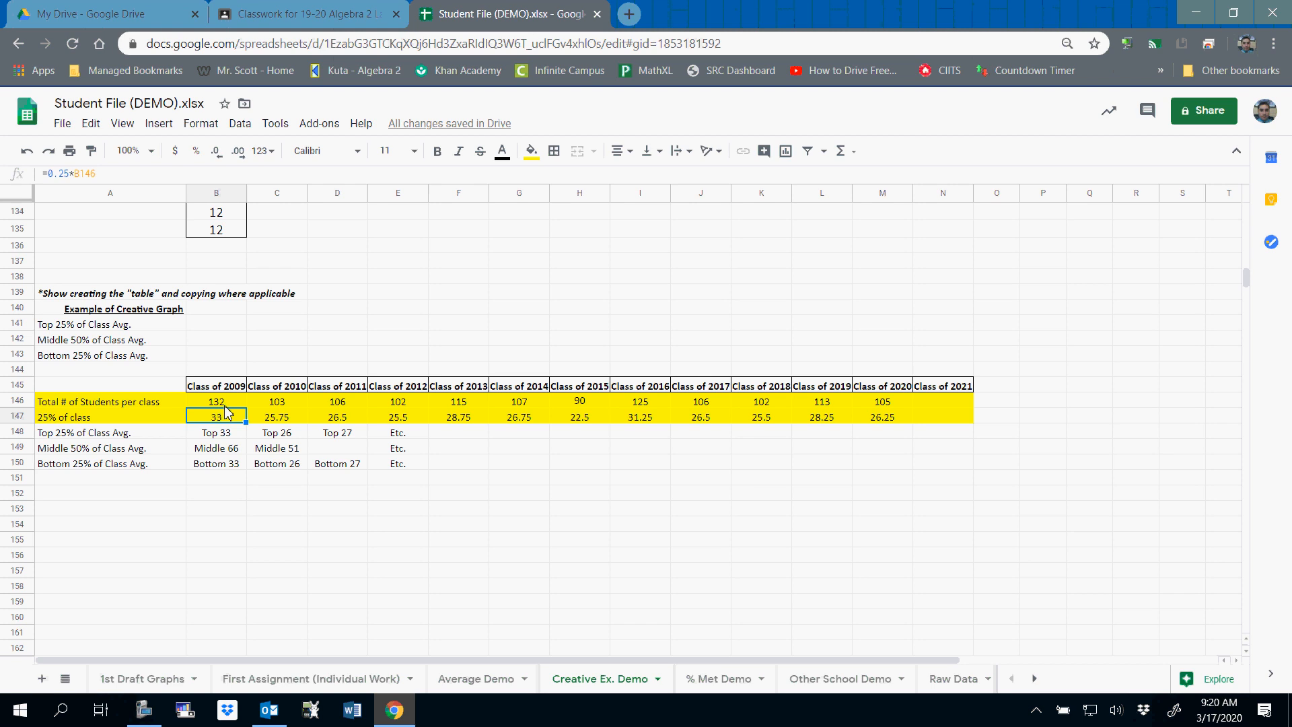
pyautogui.tripleClick(60, 175)
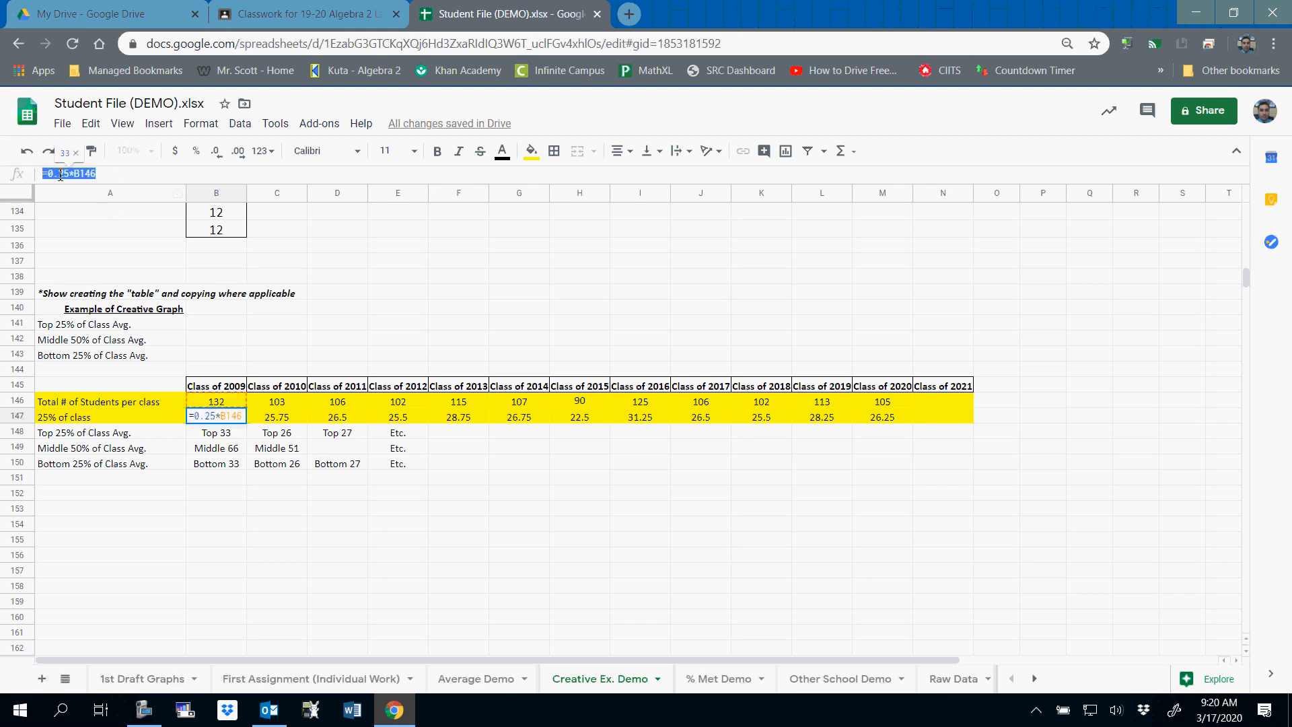
pyautogui.click(216, 432)
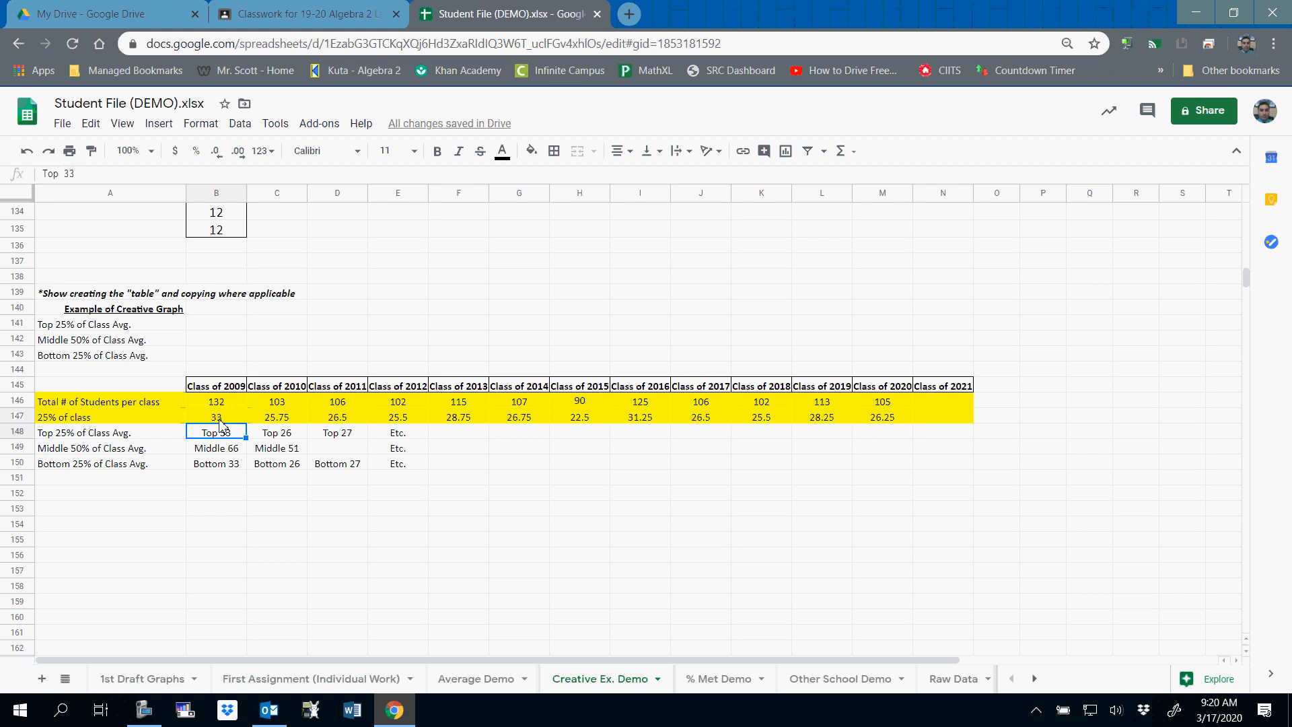
pyautogui.click(219, 421)
pyautogui.click(264, 401)
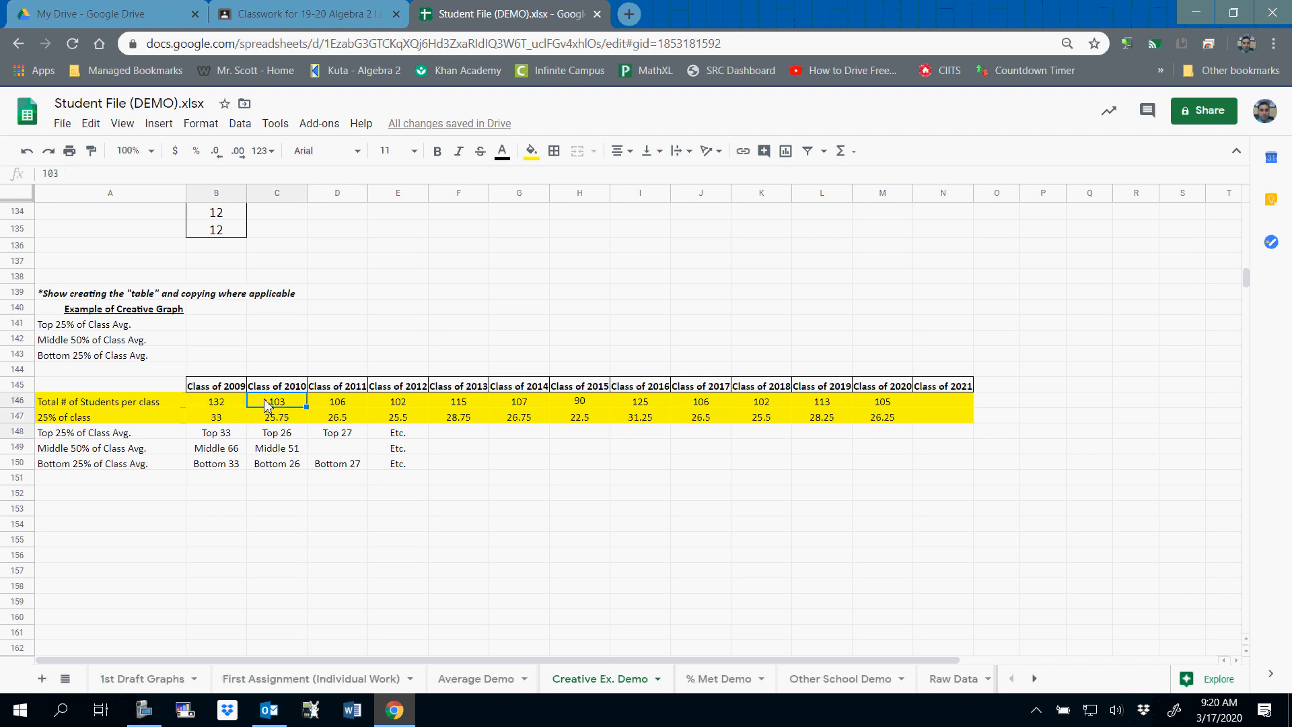
pyautogui.click(269, 416)
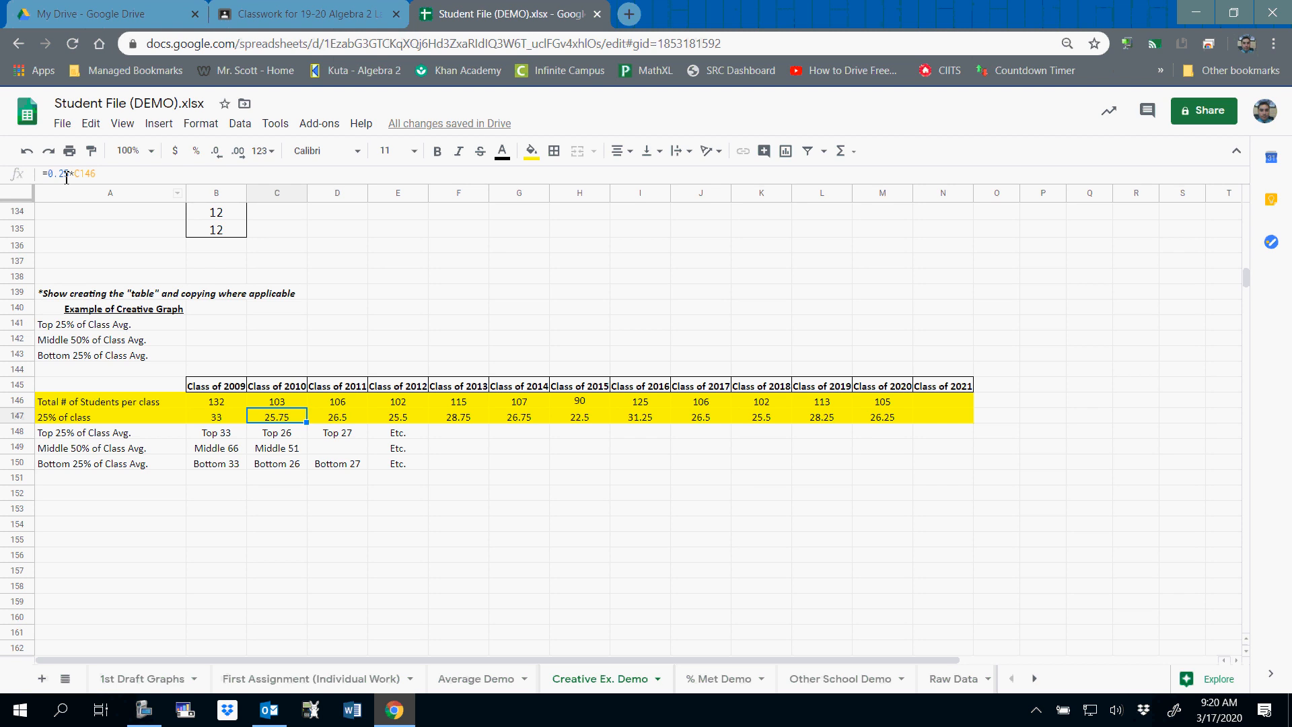
pyautogui.click(293, 438)
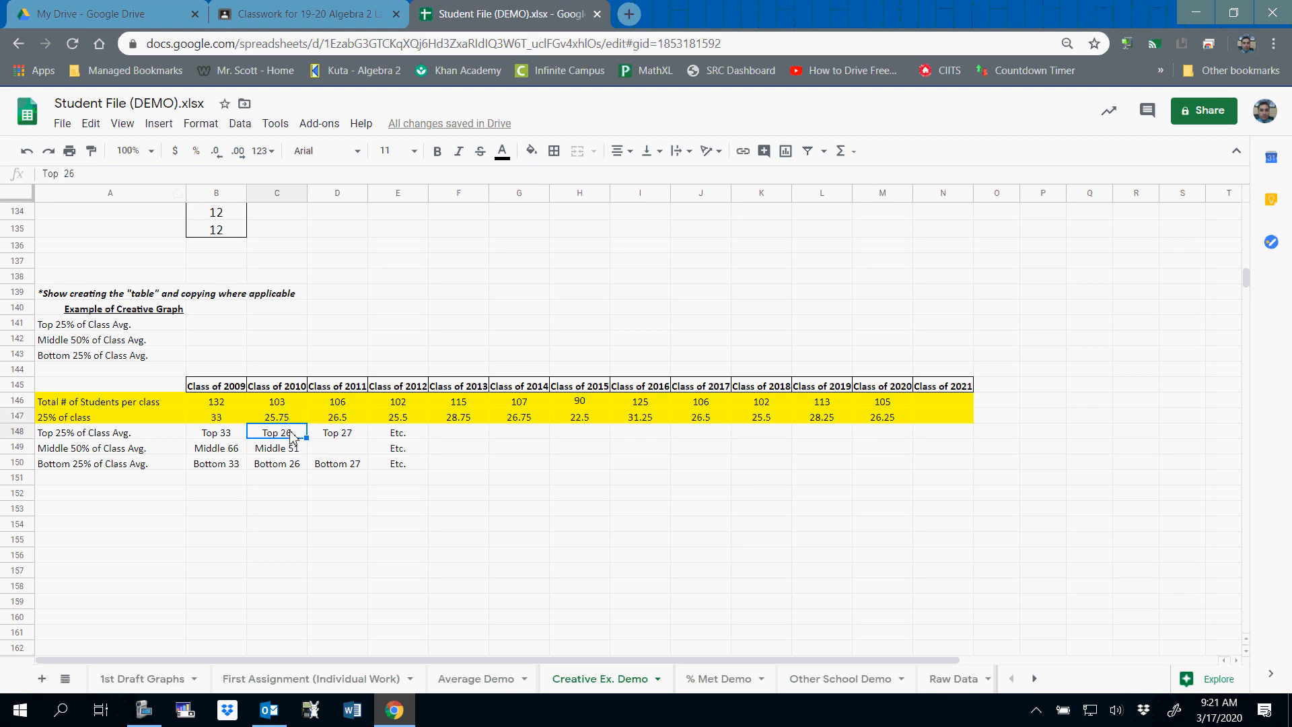
# Review the 25% of class values and top 25% entries from the Class of 2011 across to the Class of 2015.
pyautogui.click(334, 423)
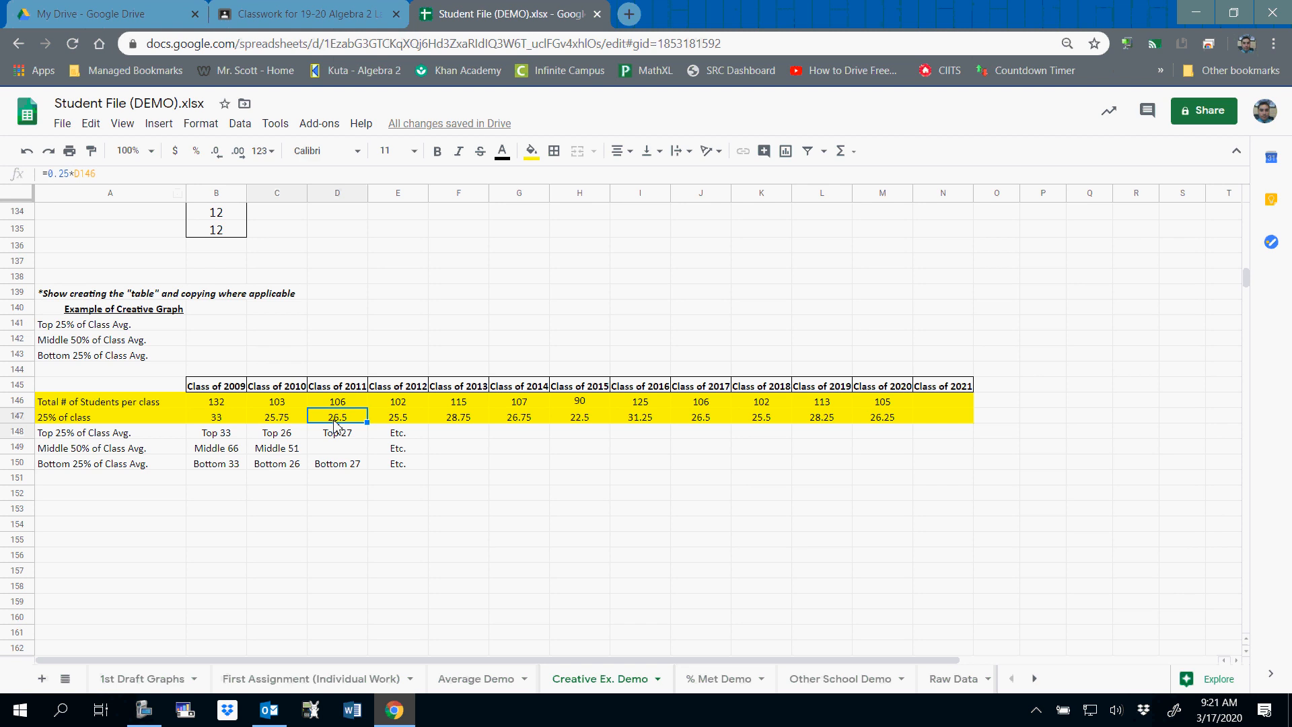
pyautogui.click(340, 435)
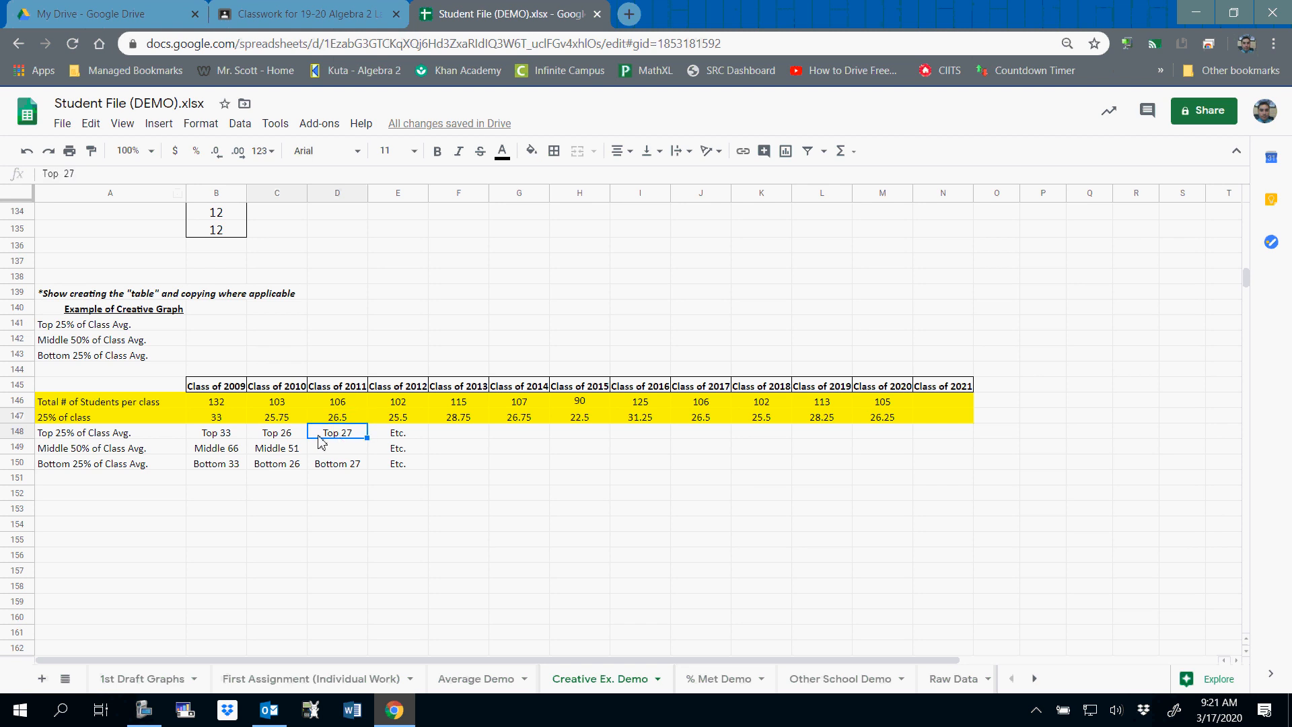
pyautogui.click(412, 420)
pyautogui.click(412, 440)
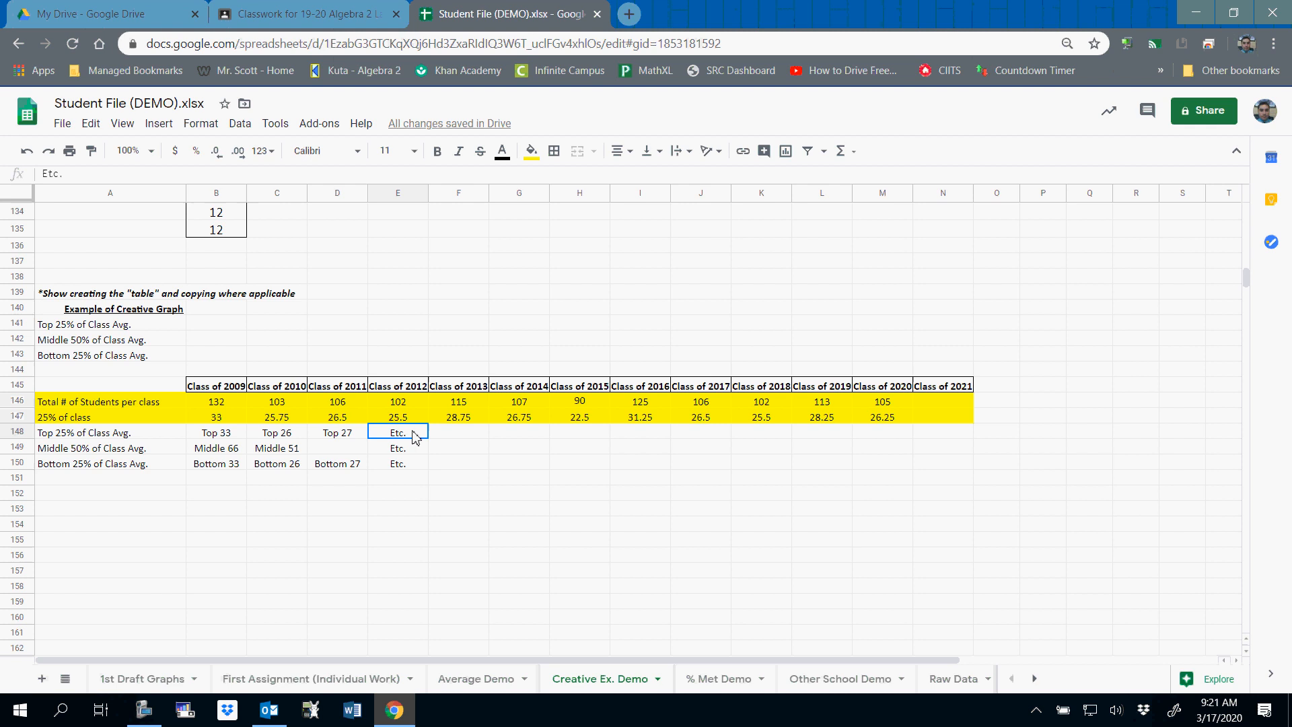
pyautogui.click(456, 433)
pyautogui.click(515, 430)
pyautogui.click(584, 435)
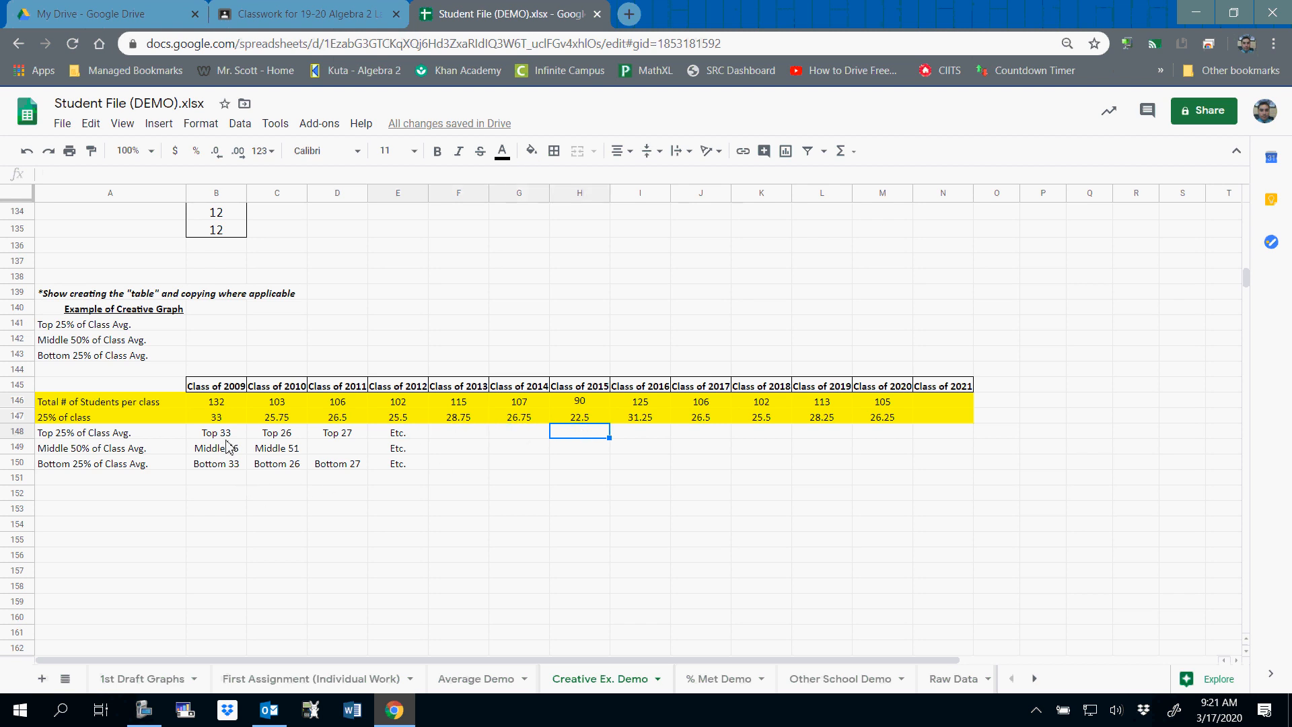
# Review how the top, bottom and middle group sizes add up to the total students for the Classes of 2009 and 2010.
pyautogui.click(220, 385)
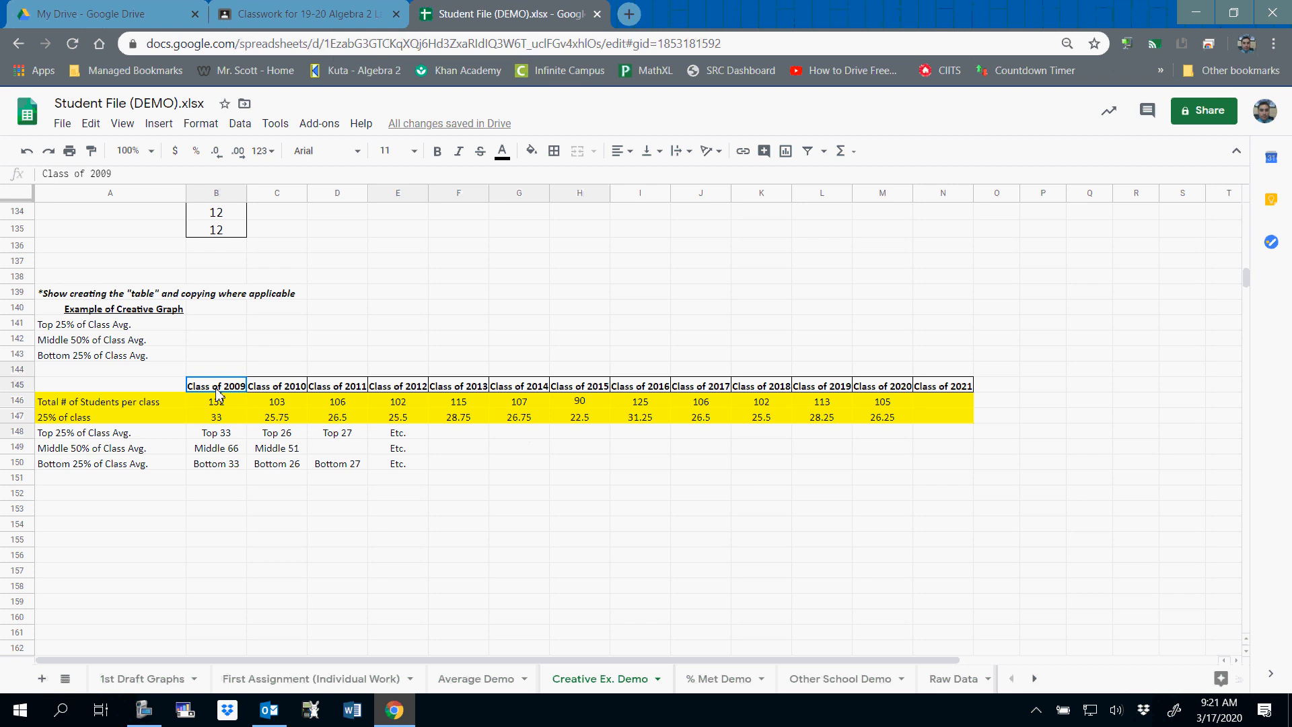
pyautogui.click(228, 434)
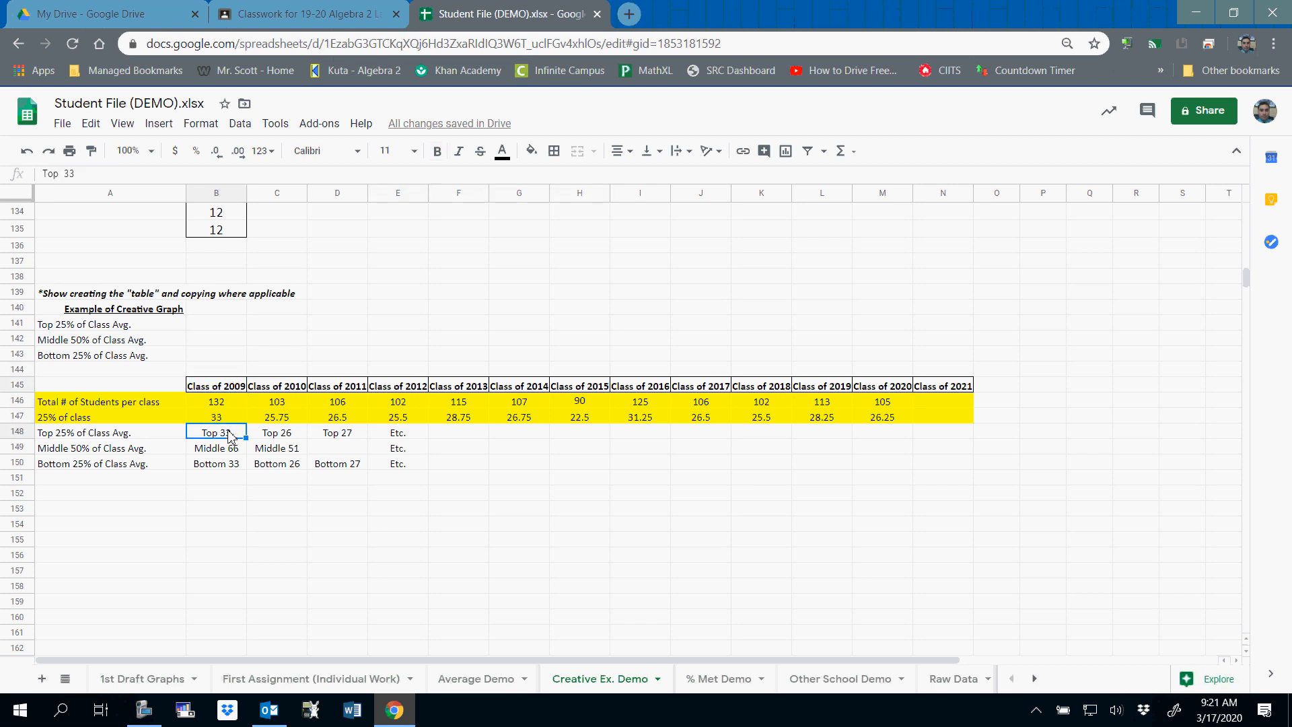
pyautogui.click(234, 466)
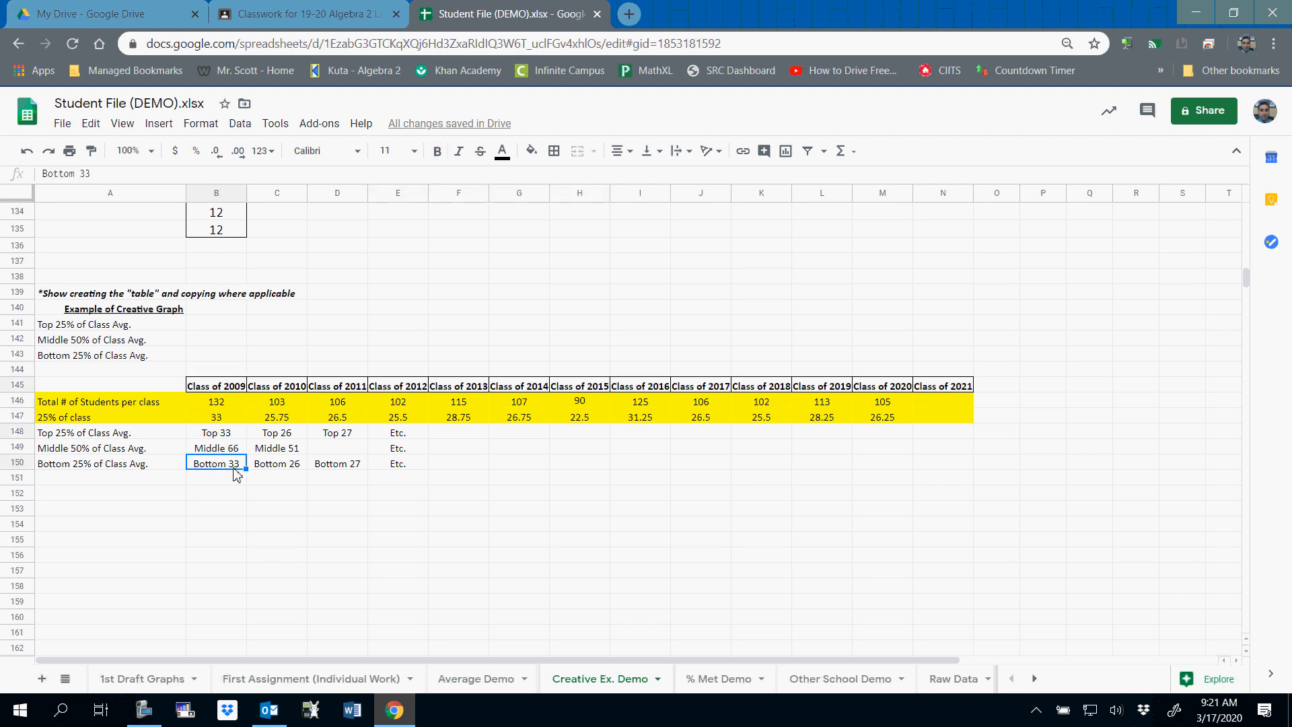
pyautogui.click(238, 453)
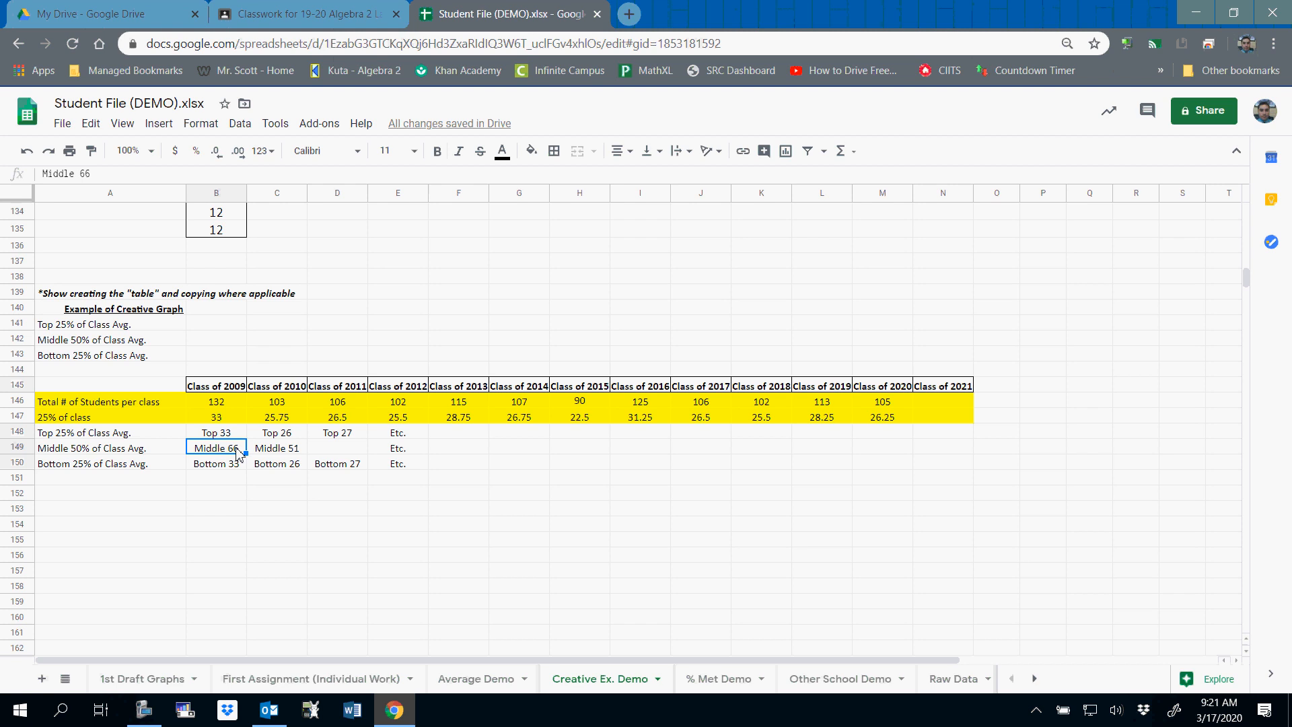
pyautogui.click(235, 406)
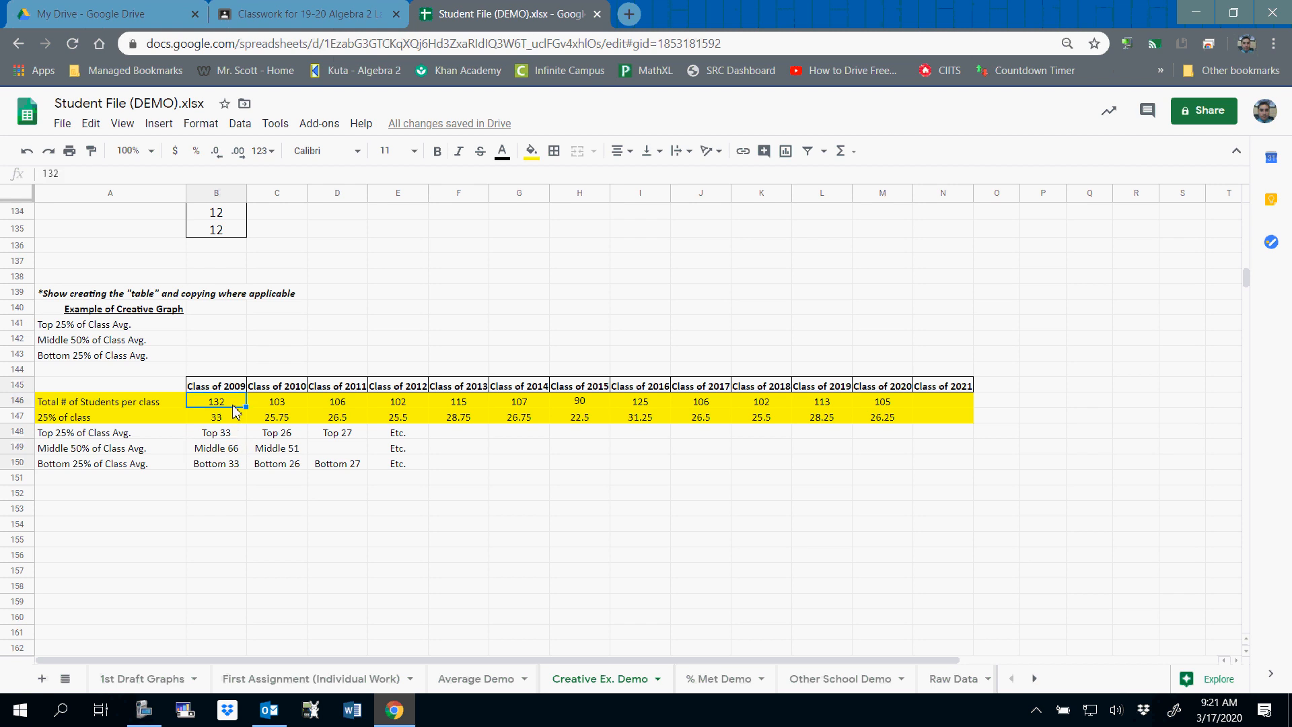
pyautogui.click(299, 438)
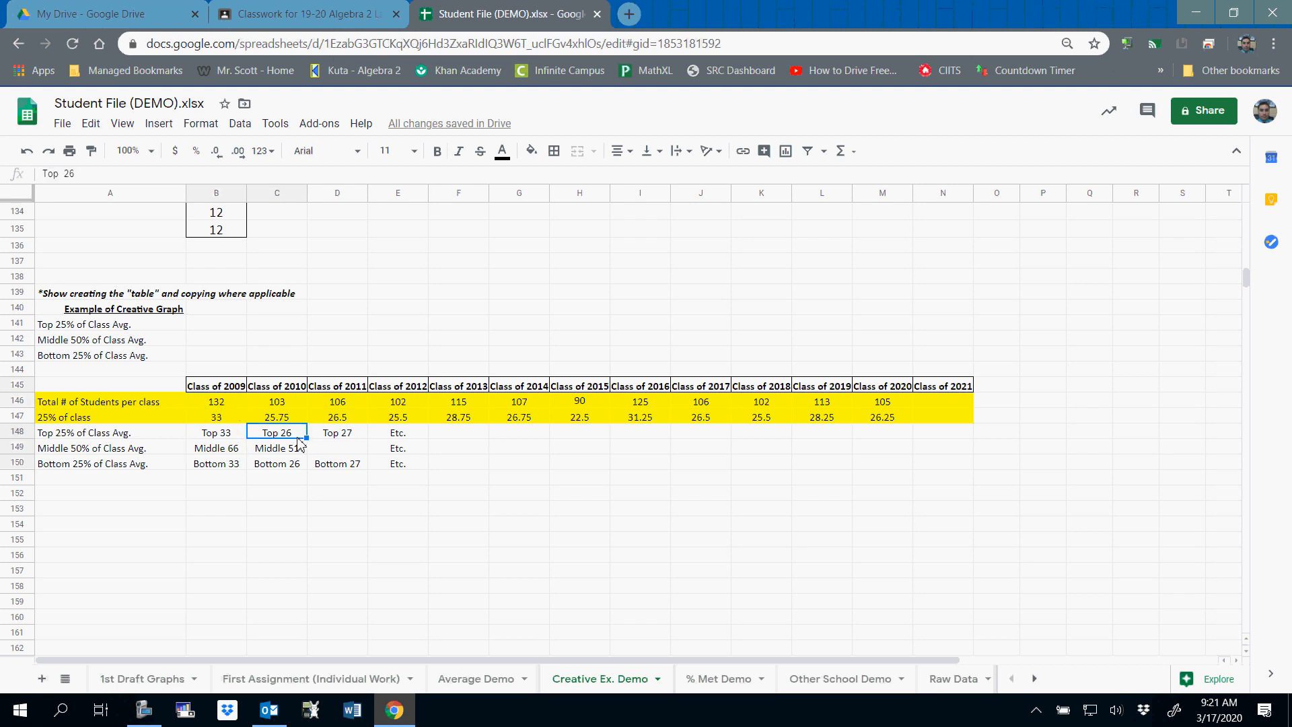
pyautogui.click(297, 469)
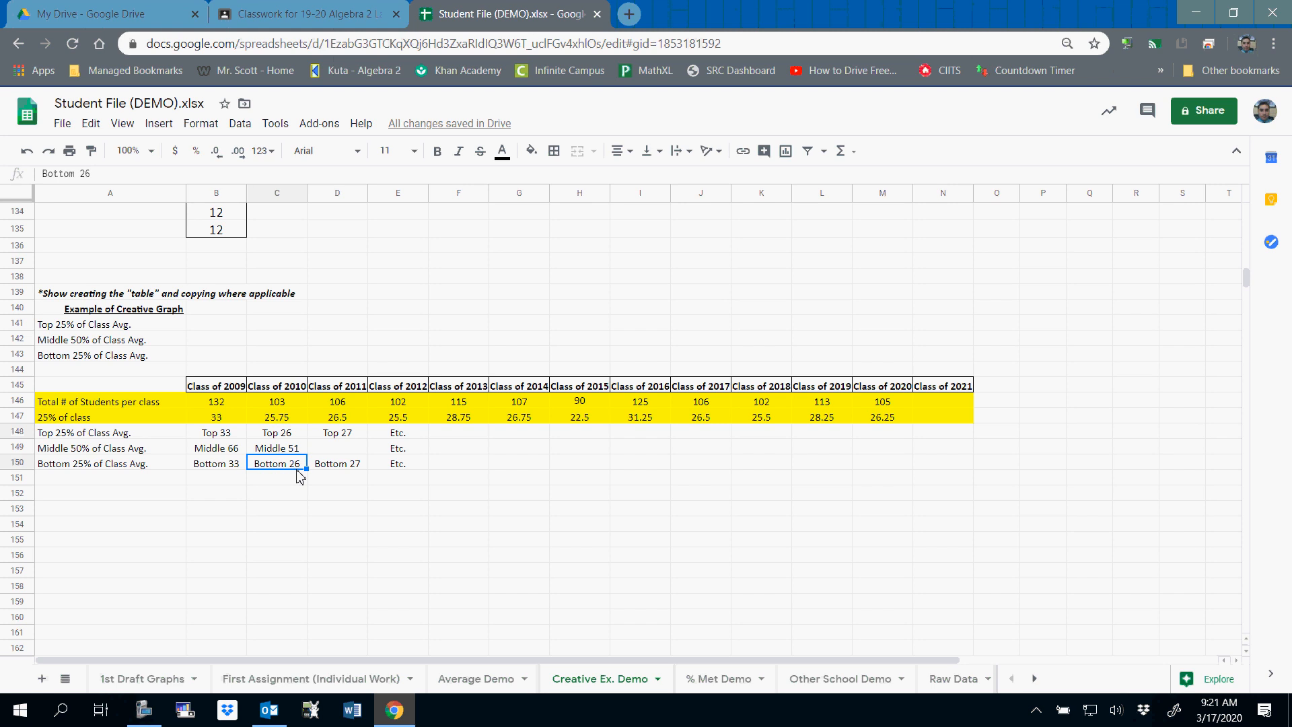
pyautogui.click(299, 453)
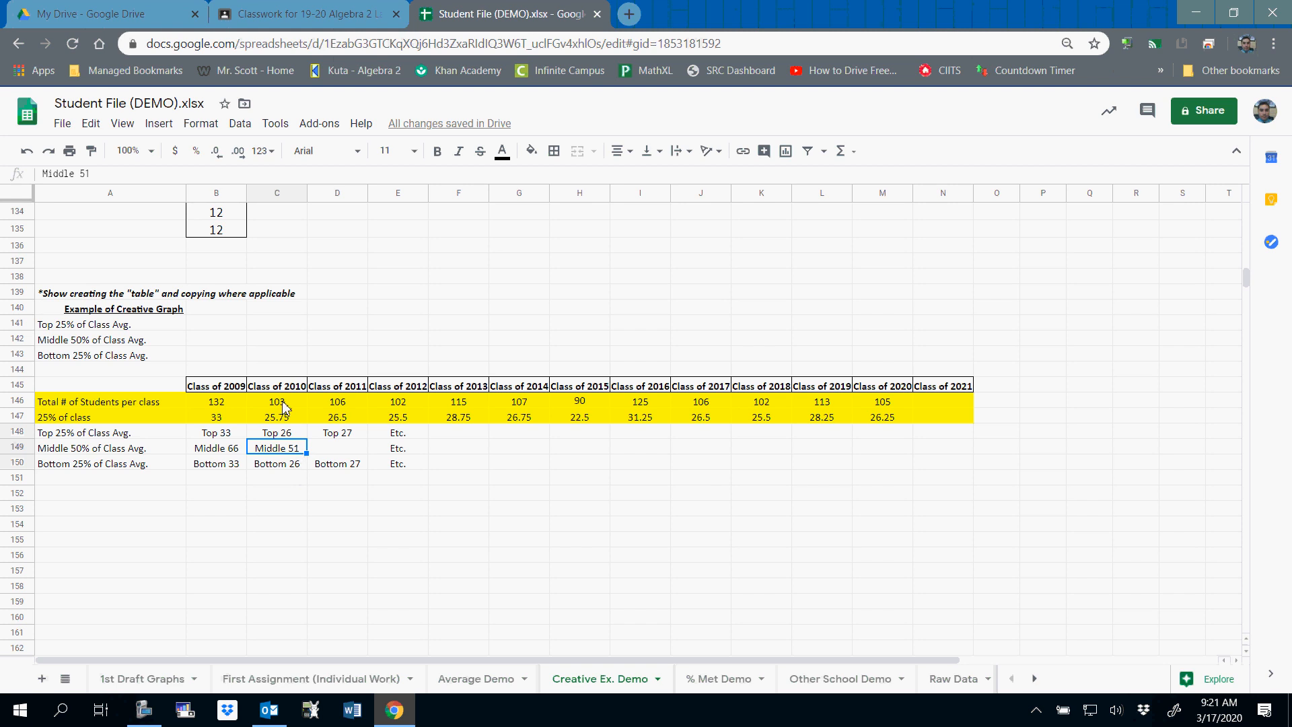
# Enter "Middle 52" in D149 as the middle 50% group for the Class of 2011.
pyautogui.click(343, 436)
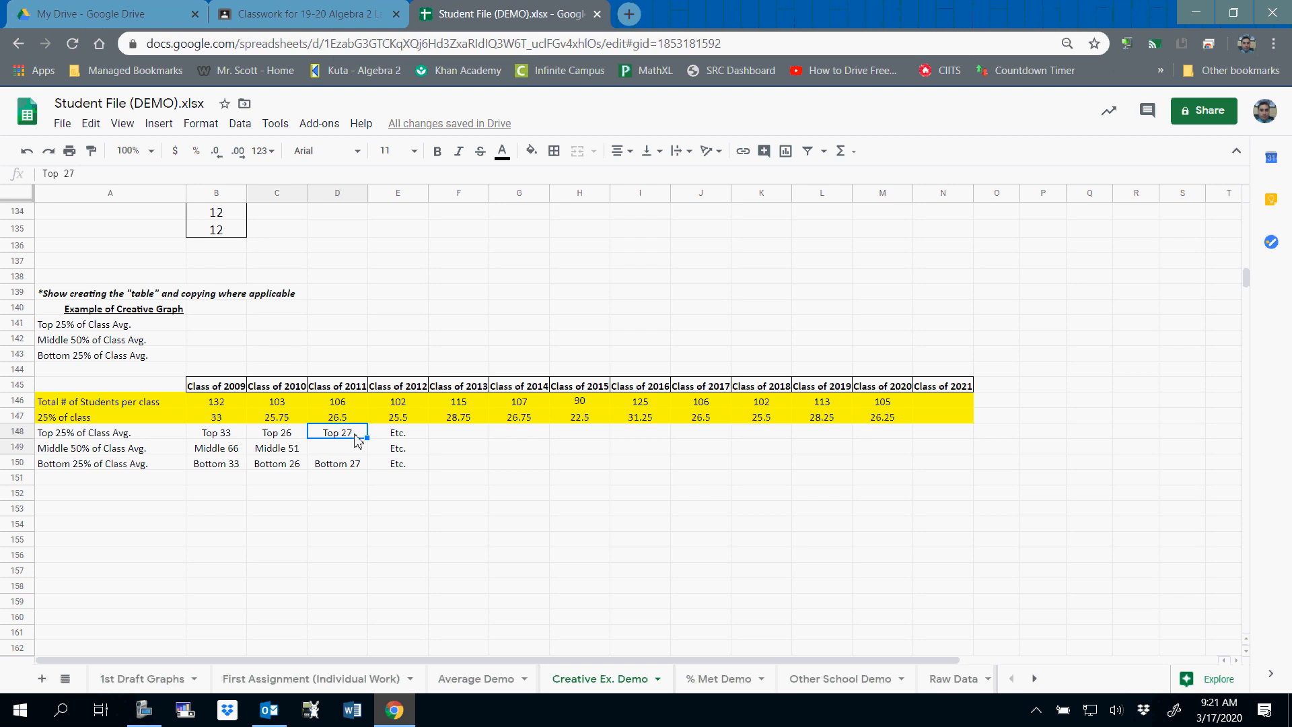
pyautogui.click(351, 469)
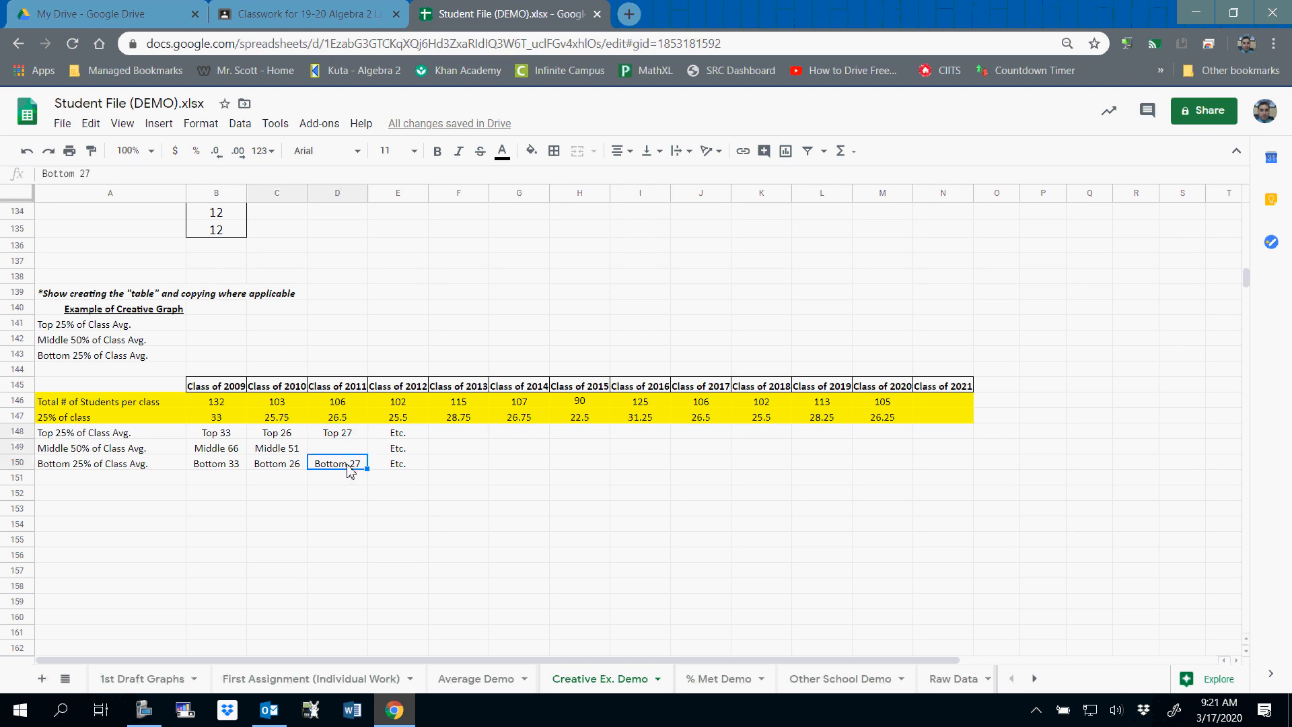
pyautogui.click(355, 451)
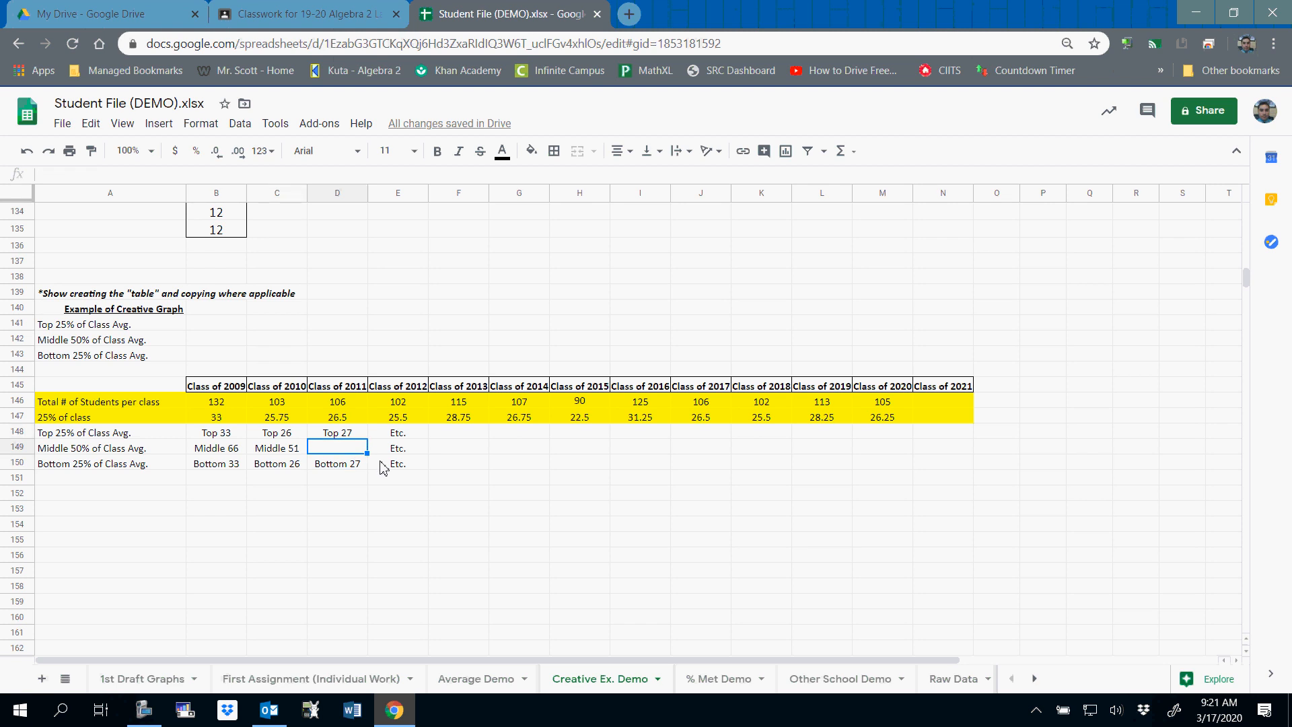
pyautogui.write('Middle 52')
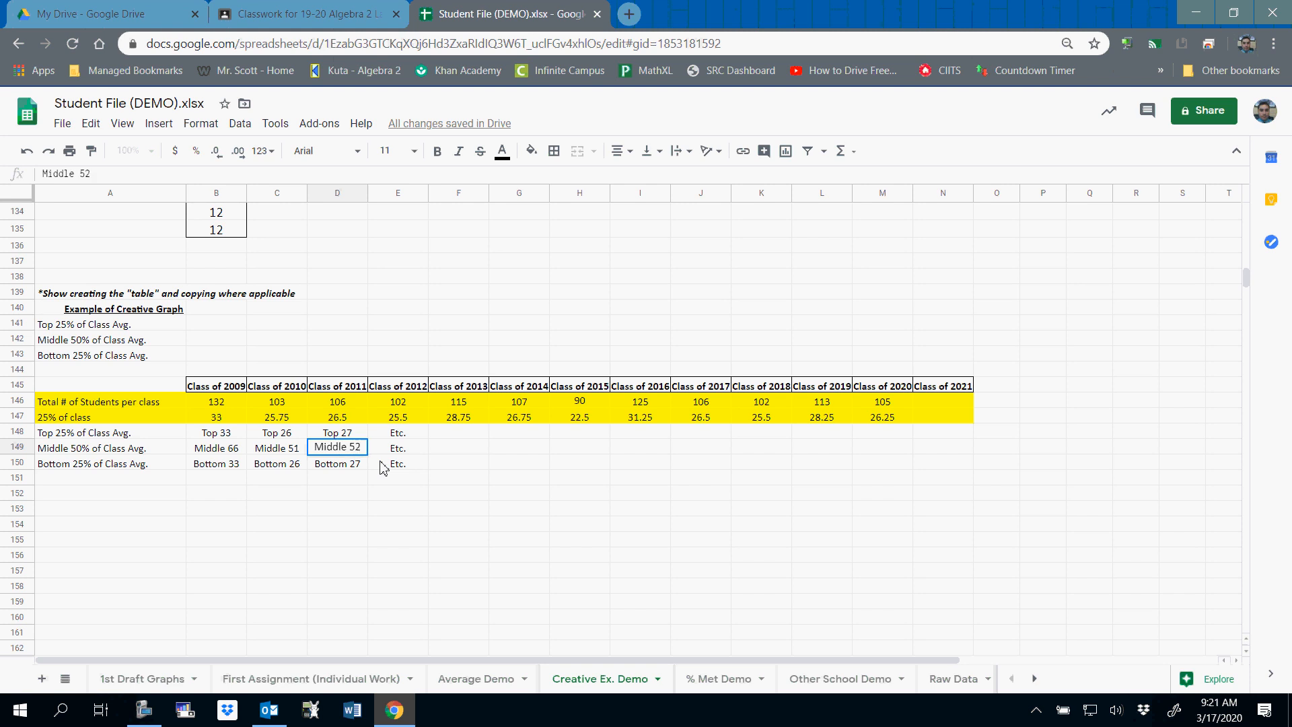
pyautogui.click(399, 435)
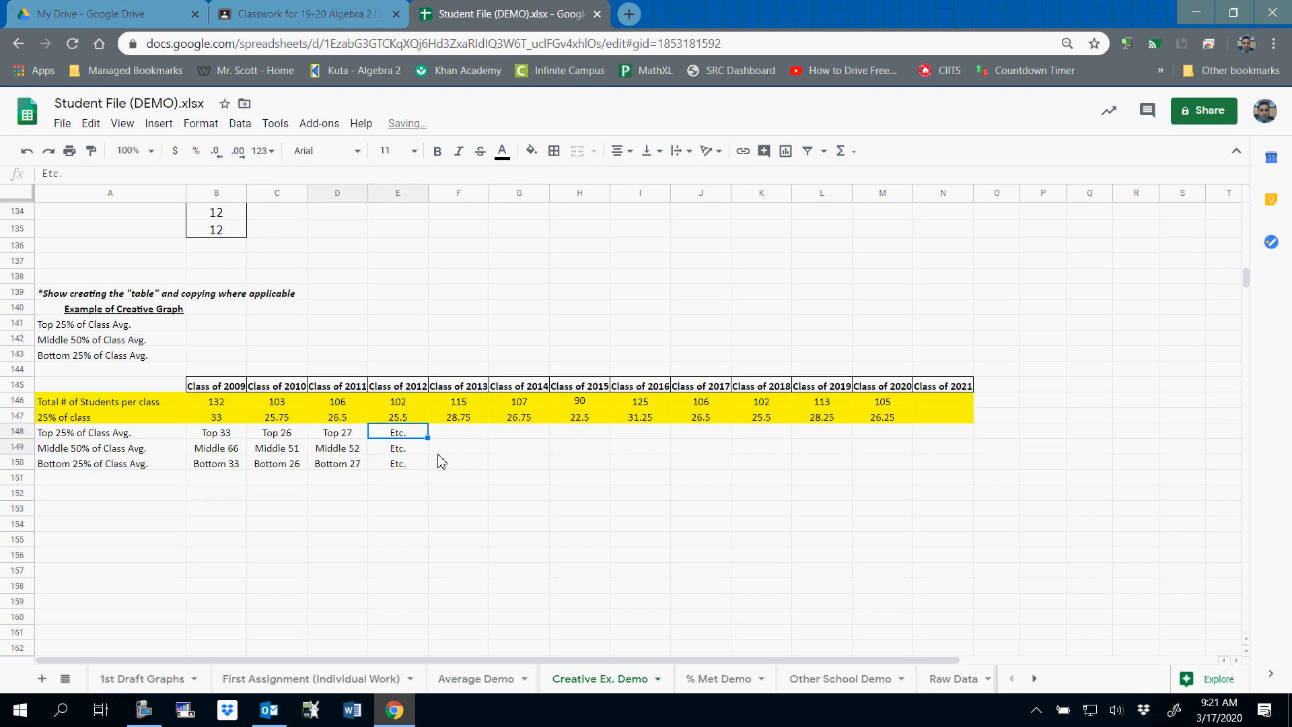
# Enter "Top 29", "Middle 57" and "Bottom 29" in F148:F150 as the group sizes for the Class of 2013.
pyautogui.click(459, 437)
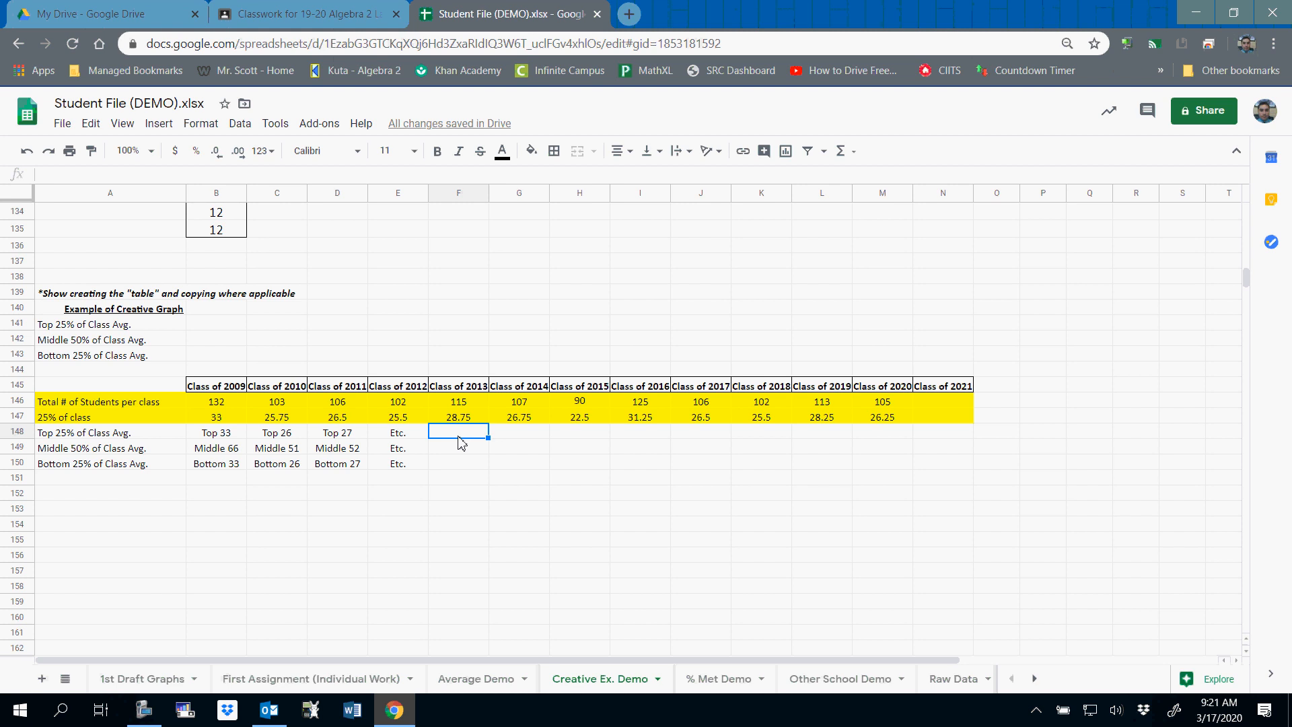
pyautogui.write('Top')
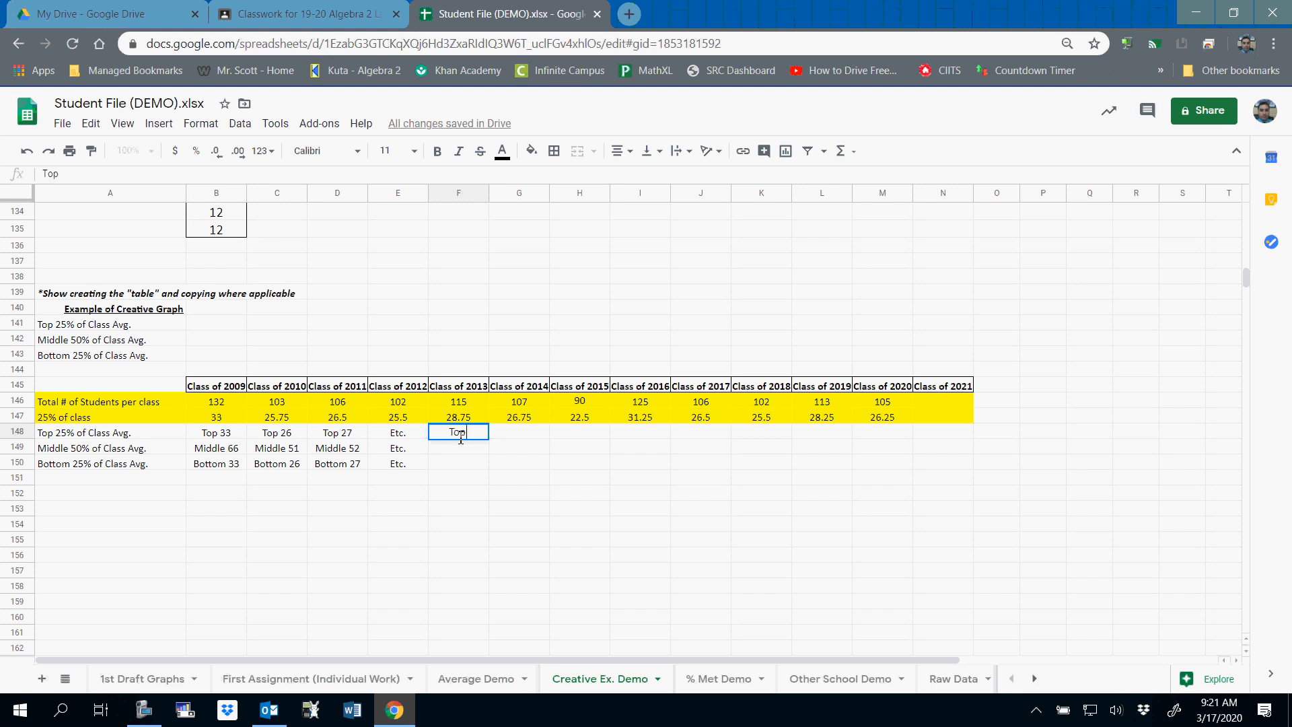
pyautogui.write(' 29')
pyautogui.press('Return')
pyautogui.press('Down')
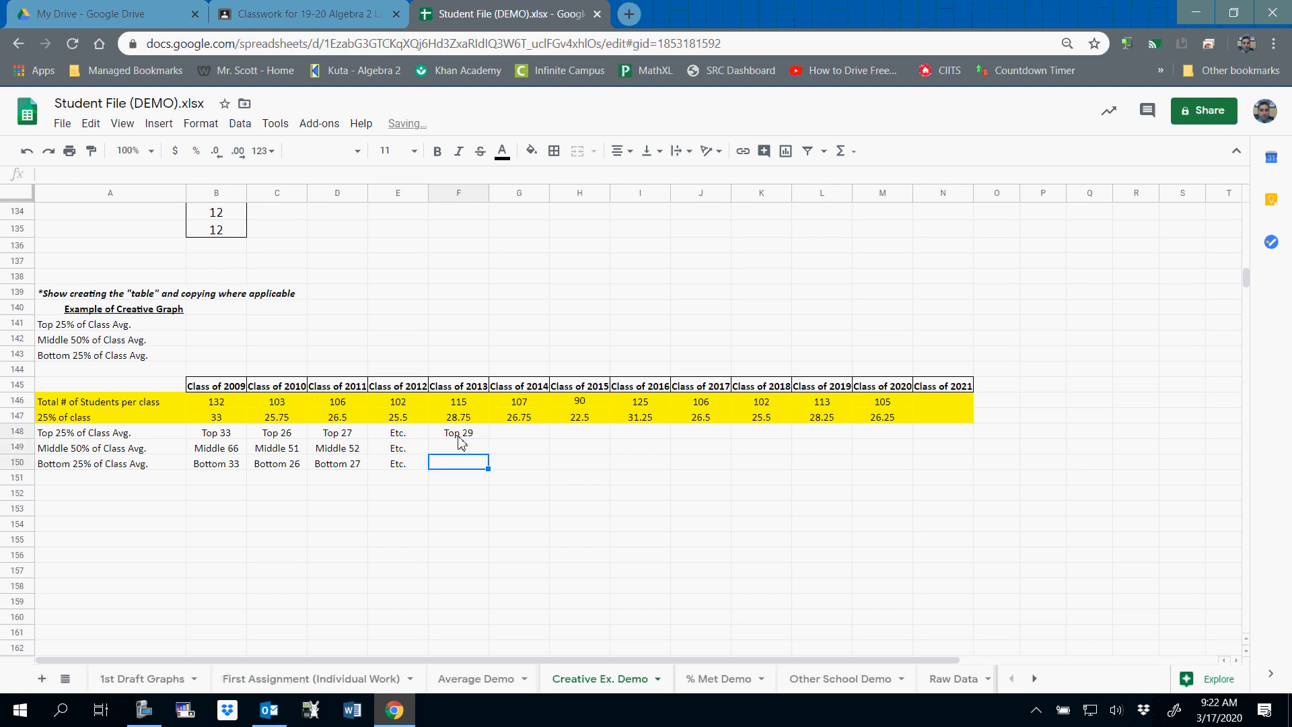
pyautogui.write('Bottom 29')
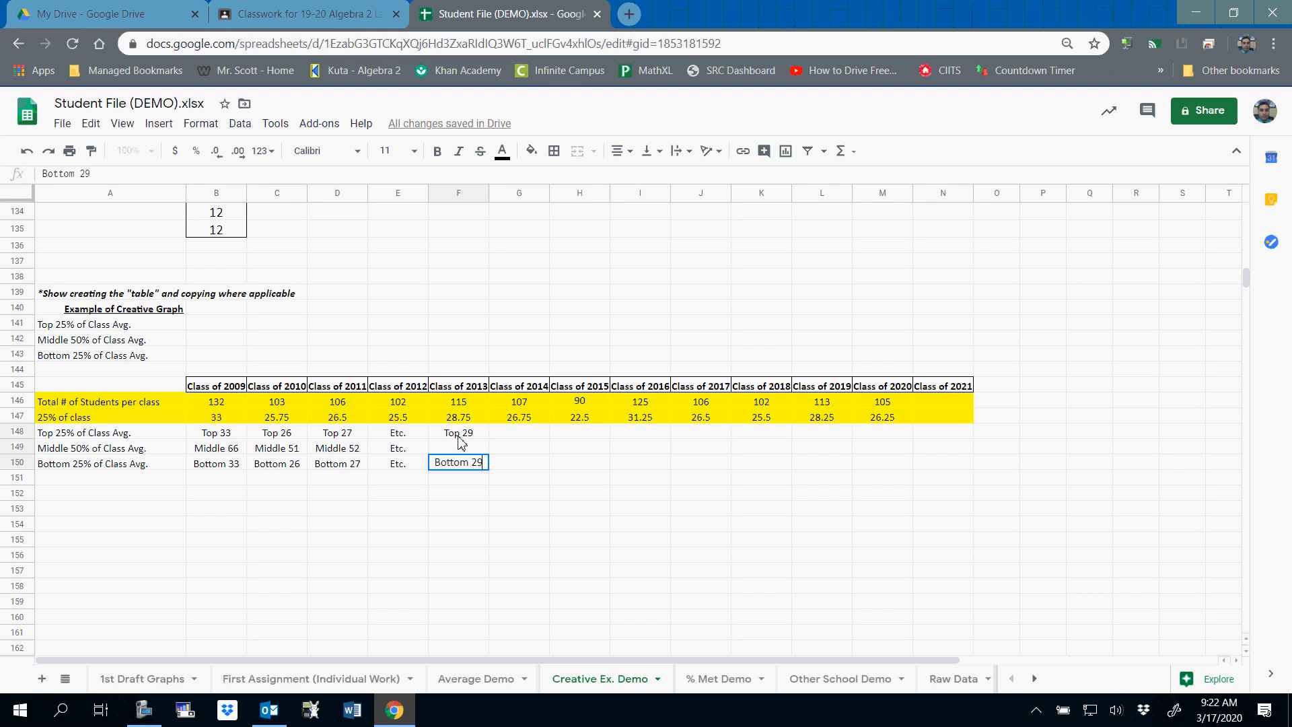
pyautogui.press('Up')
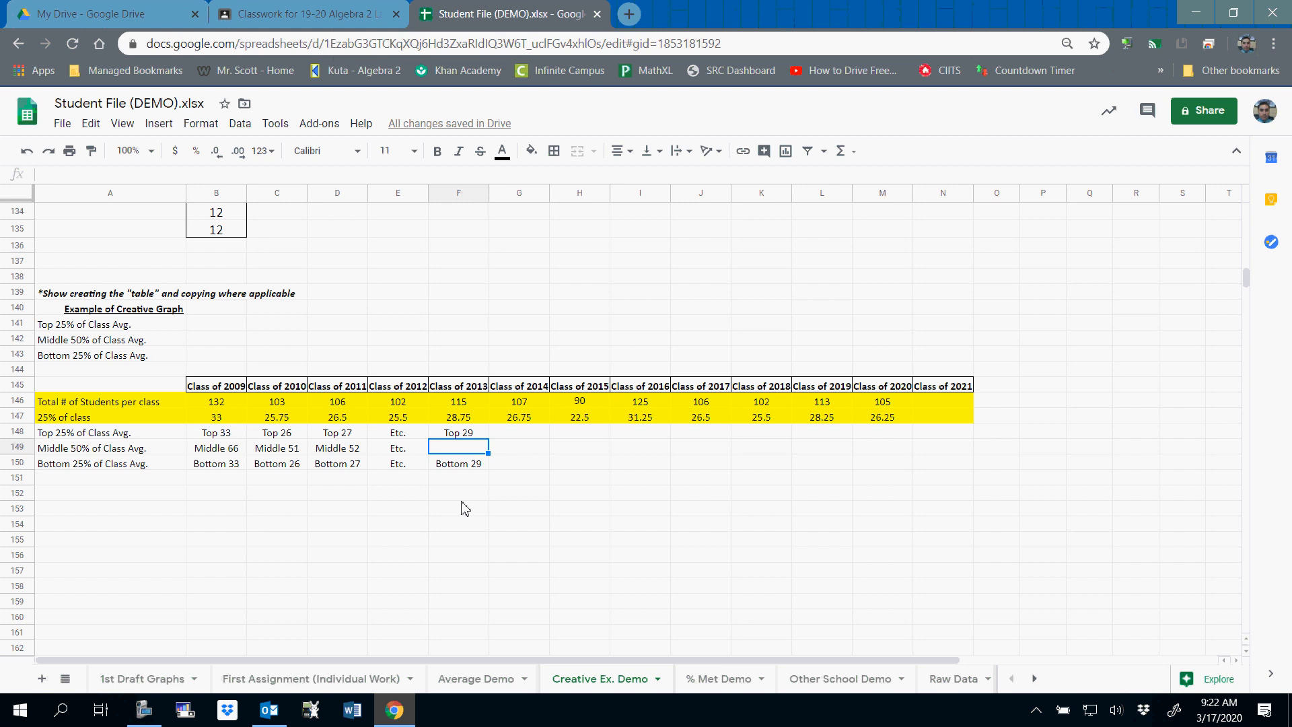
pyautogui.write('Middle 57')
pyautogui.click(513, 525)
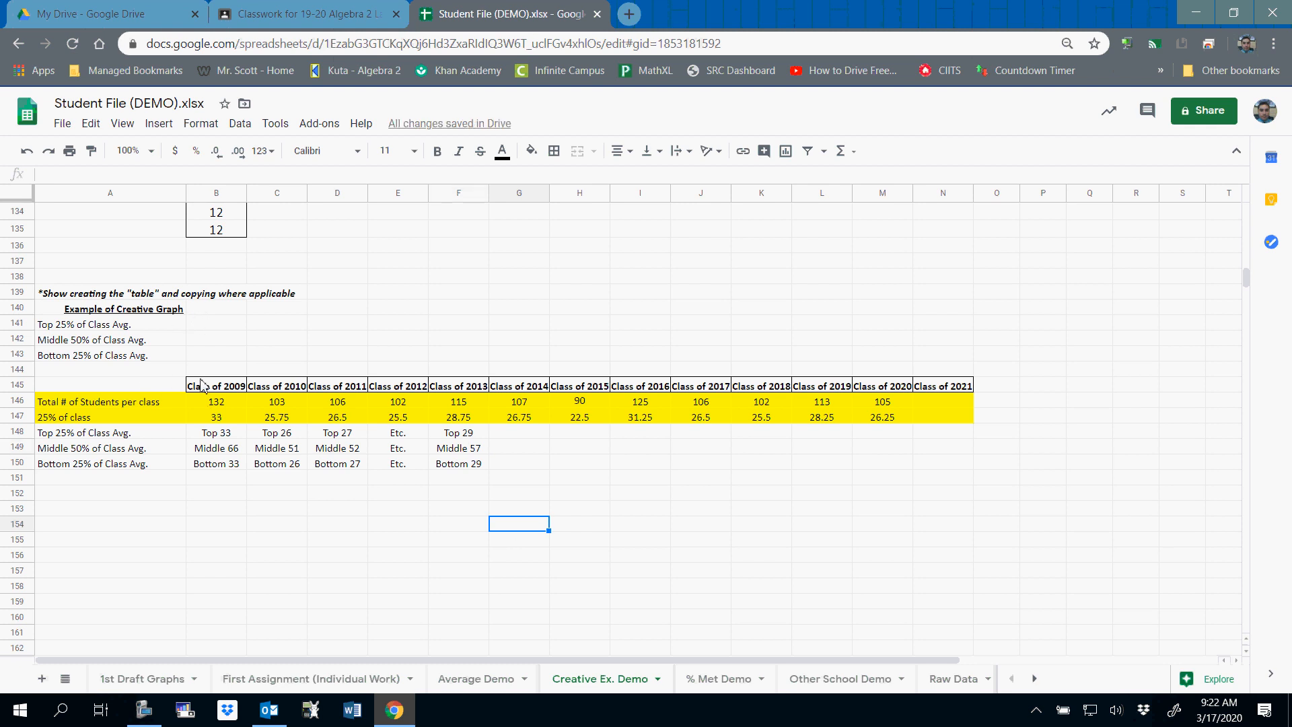
pyautogui.scroll(20, 203, 387)
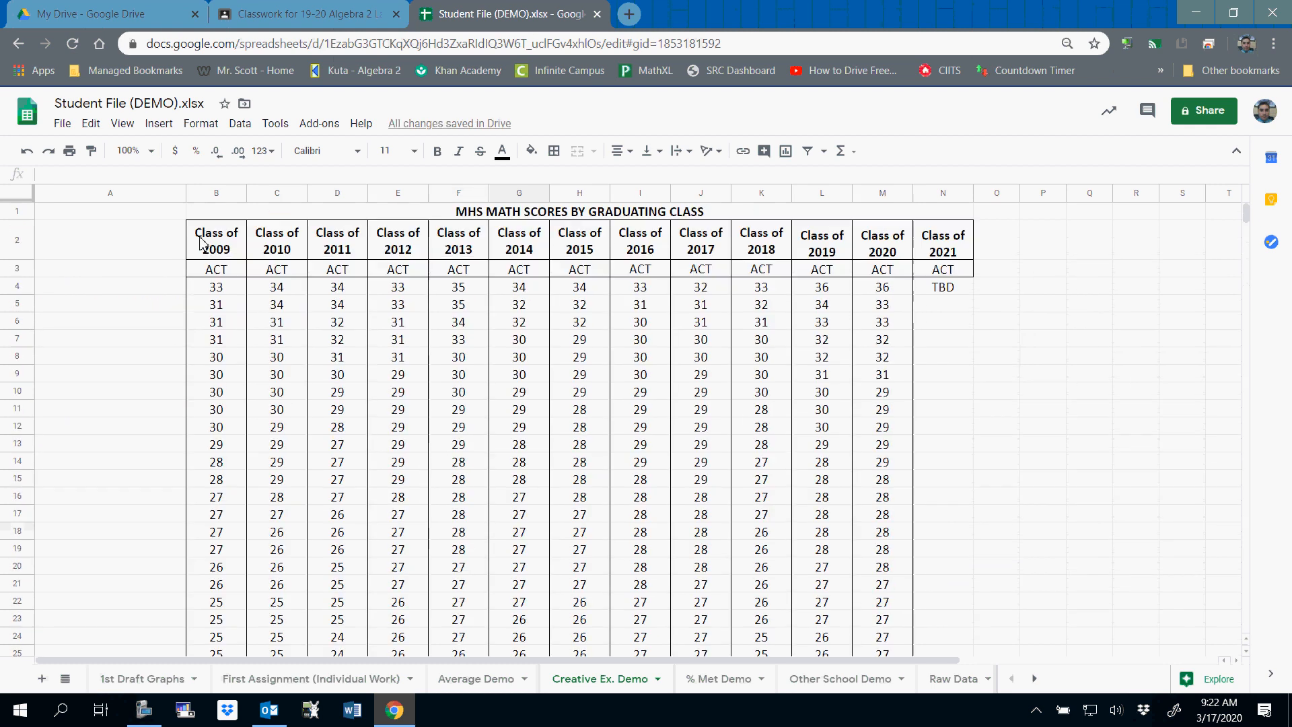
pyautogui.moveTo(225, 253); pyautogui.dragTo(942, 252)
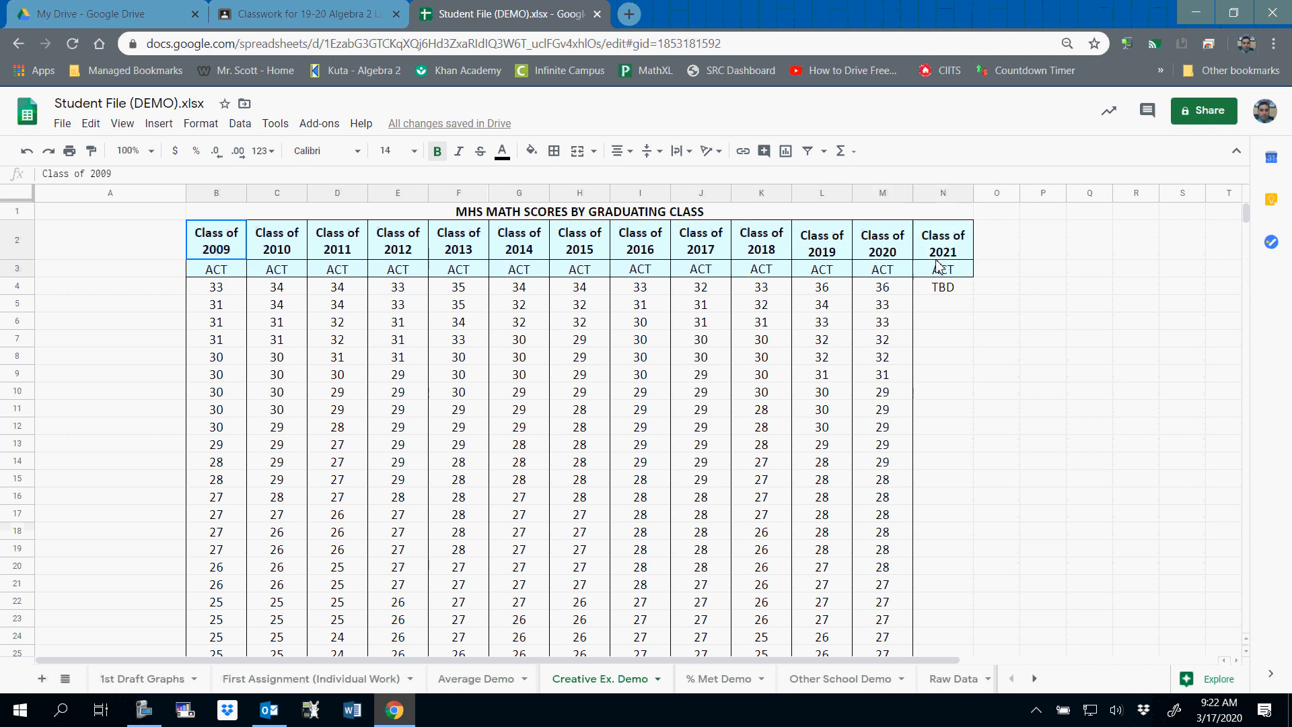
pyautogui.scroll(-20, 665, 273)
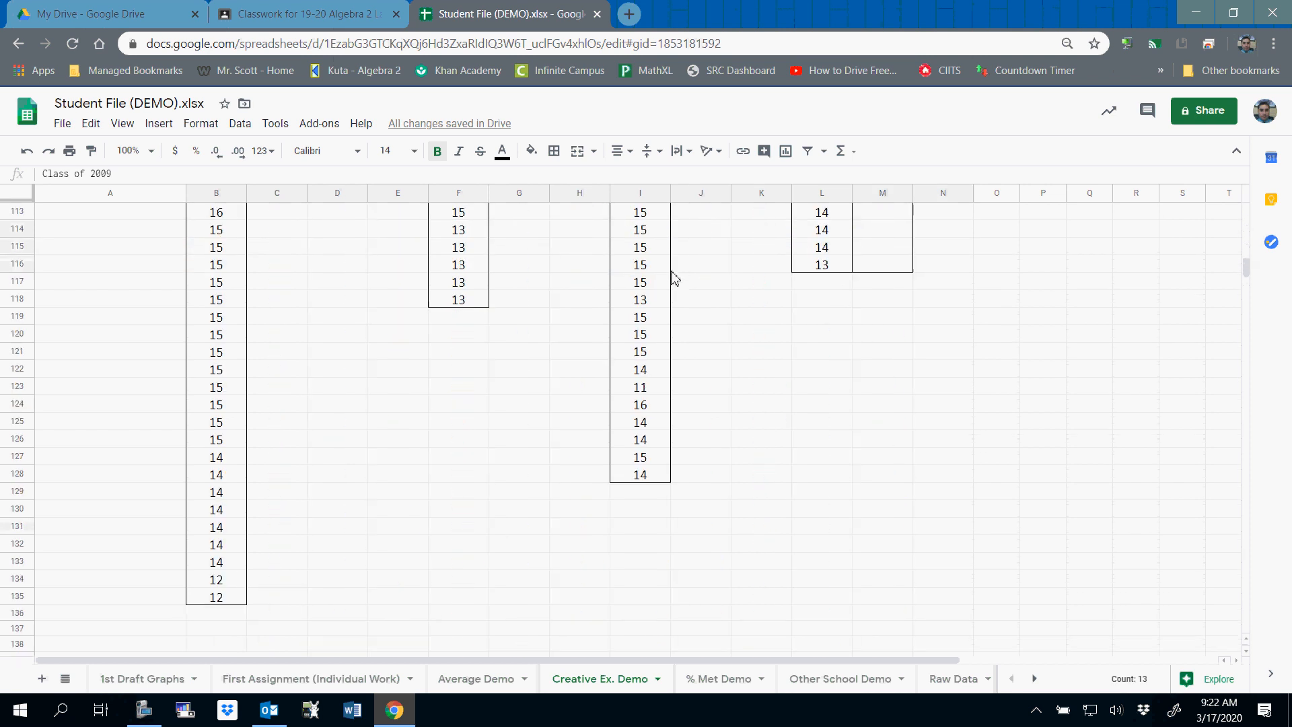
# Copy the class headings in B145:N145 into row 140, starting at B140 beside "Example of Creative Graph".
pyautogui.moveTo(224, 273); pyautogui.dragTo(928, 274)
pyautogui.hotkey('ctrl', 'c')
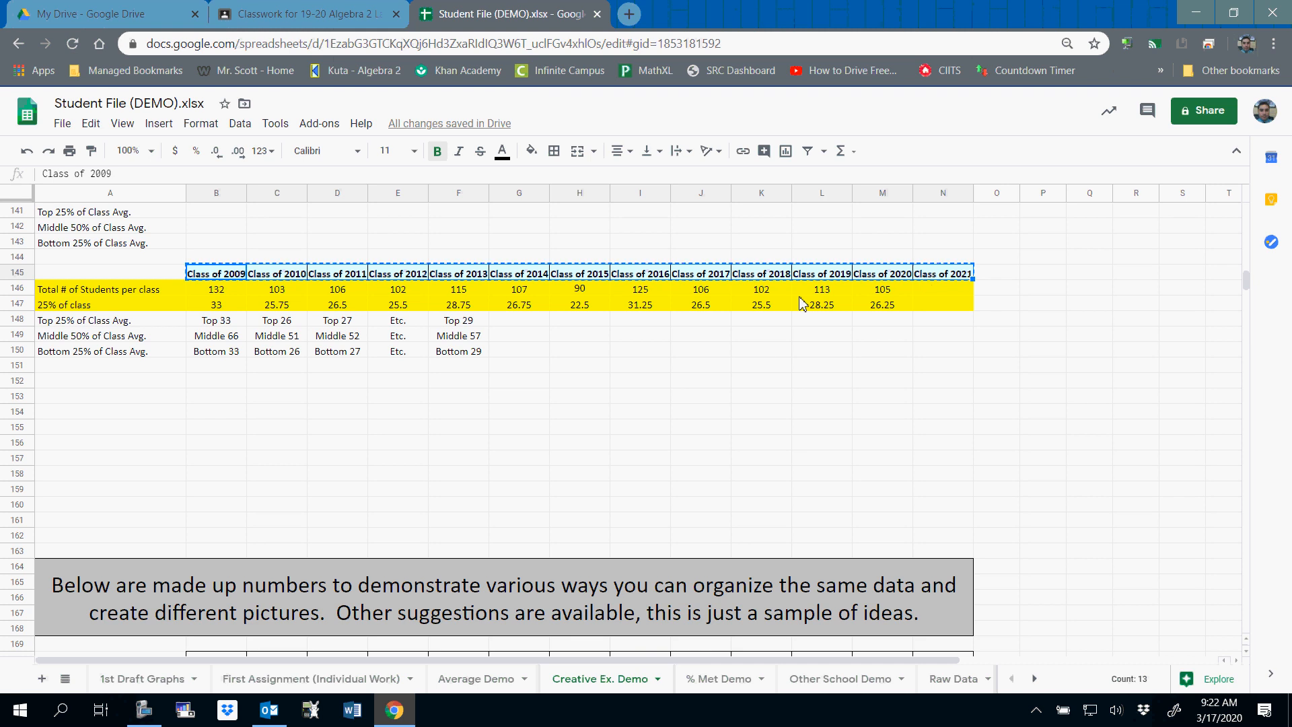
pyautogui.scroll(2, 73, 283)
pyautogui.click(229, 328)
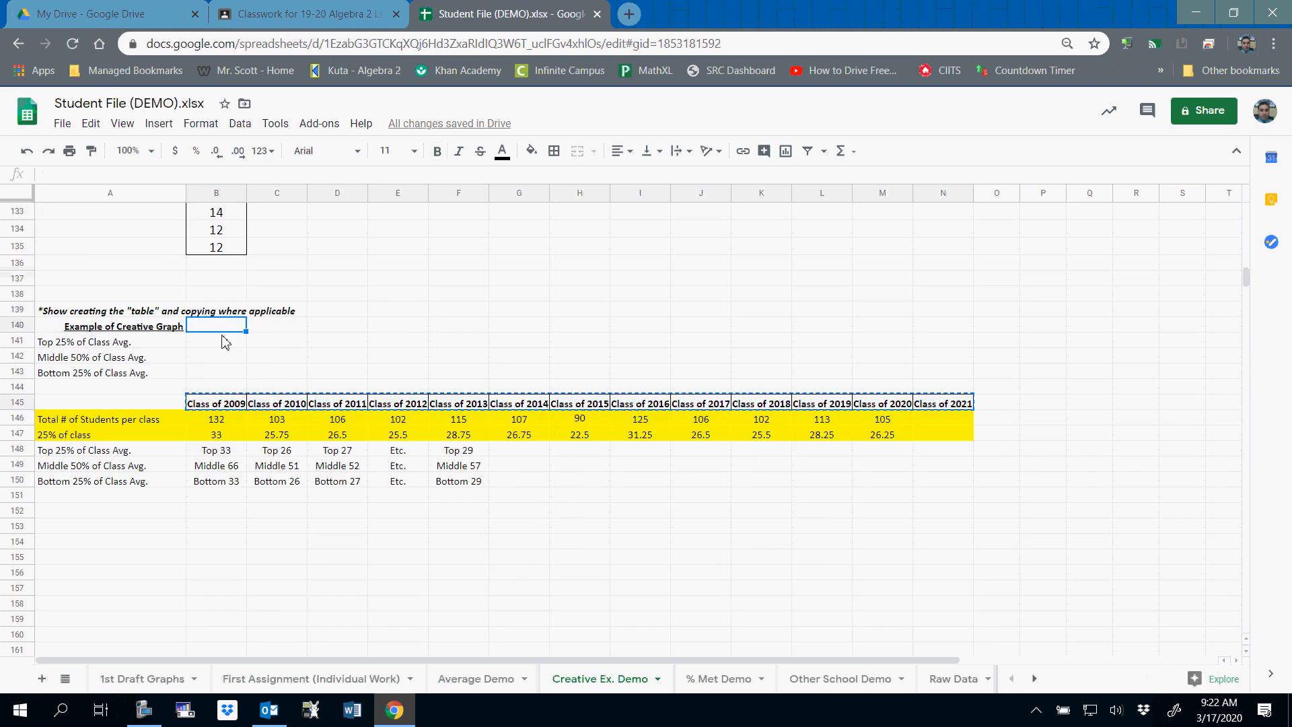
pyautogui.hotkey('ctrl', 'v')
pyautogui.click(216, 343)
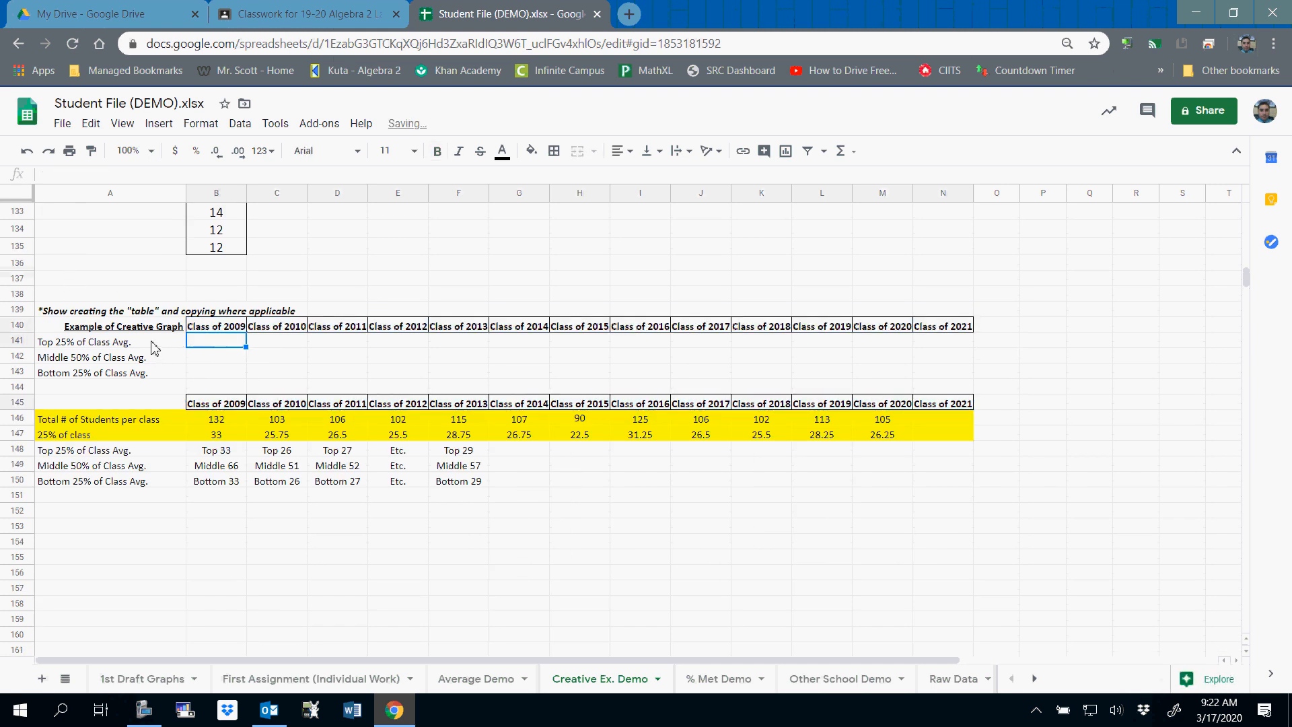
# Apply borders to all cells of the Creative Graph table, A140:N143.
pyautogui.moveTo(151, 328); pyautogui.dragTo(398, 344)
pyautogui.keyDown('shift'); pyautogui.click(923, 375); pyautogui.keyUp('shift')
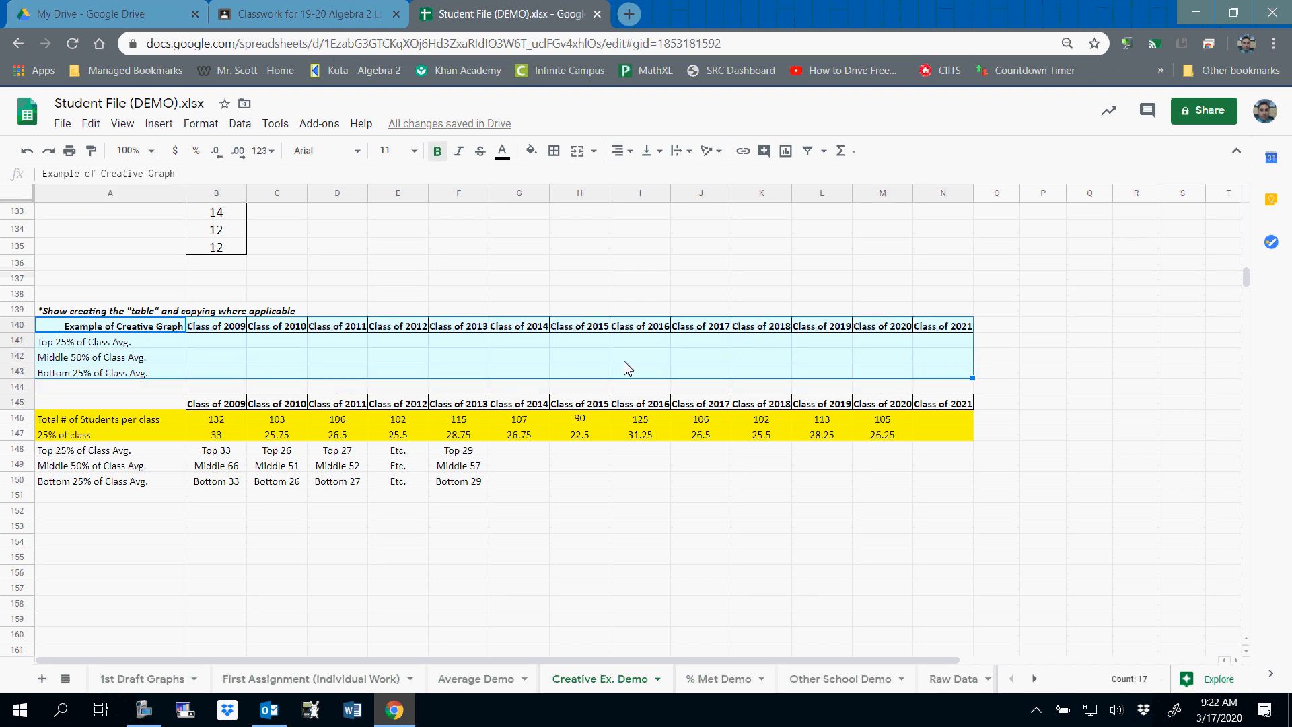
pyautogui.click(554, 151)
pyautogui.click(560, 179)
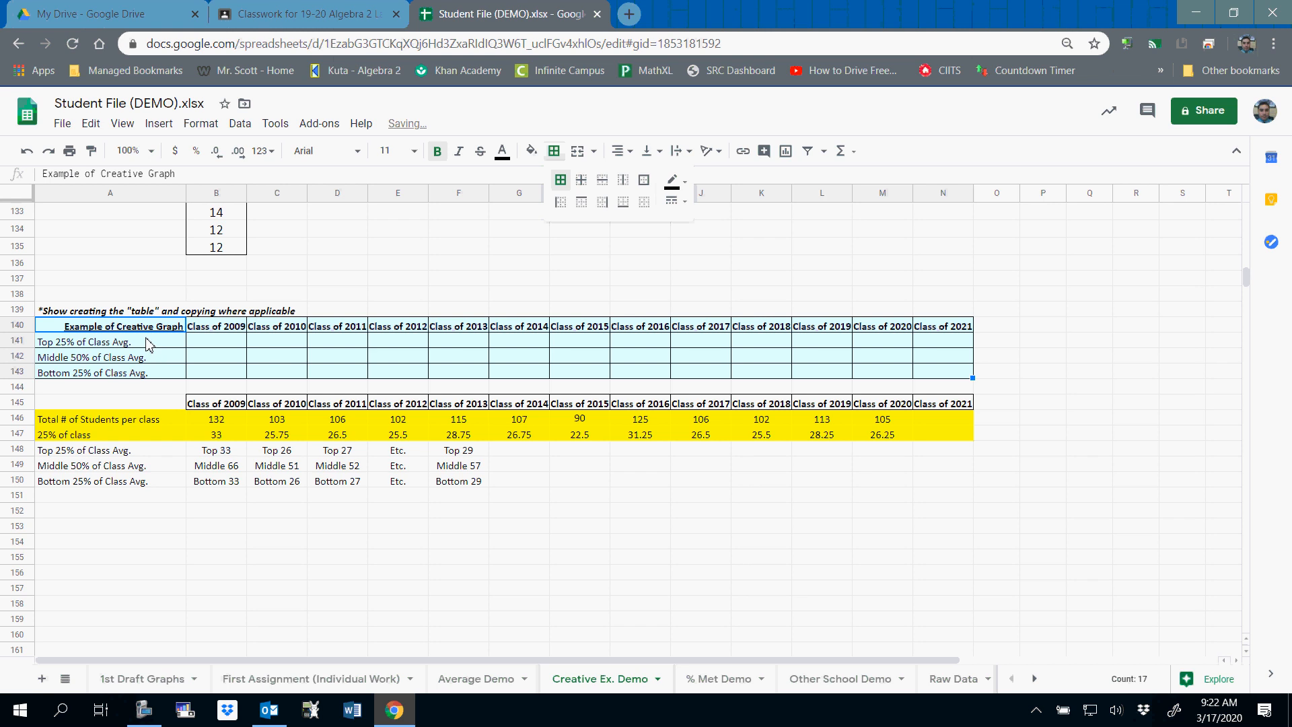
# Right-align the top, middle and bottom class average labels in A141:A143.
pyautogui.moveTo(149, 345); pyautogui.dragTo(145, 372)
pyautogui.click(618, 150)
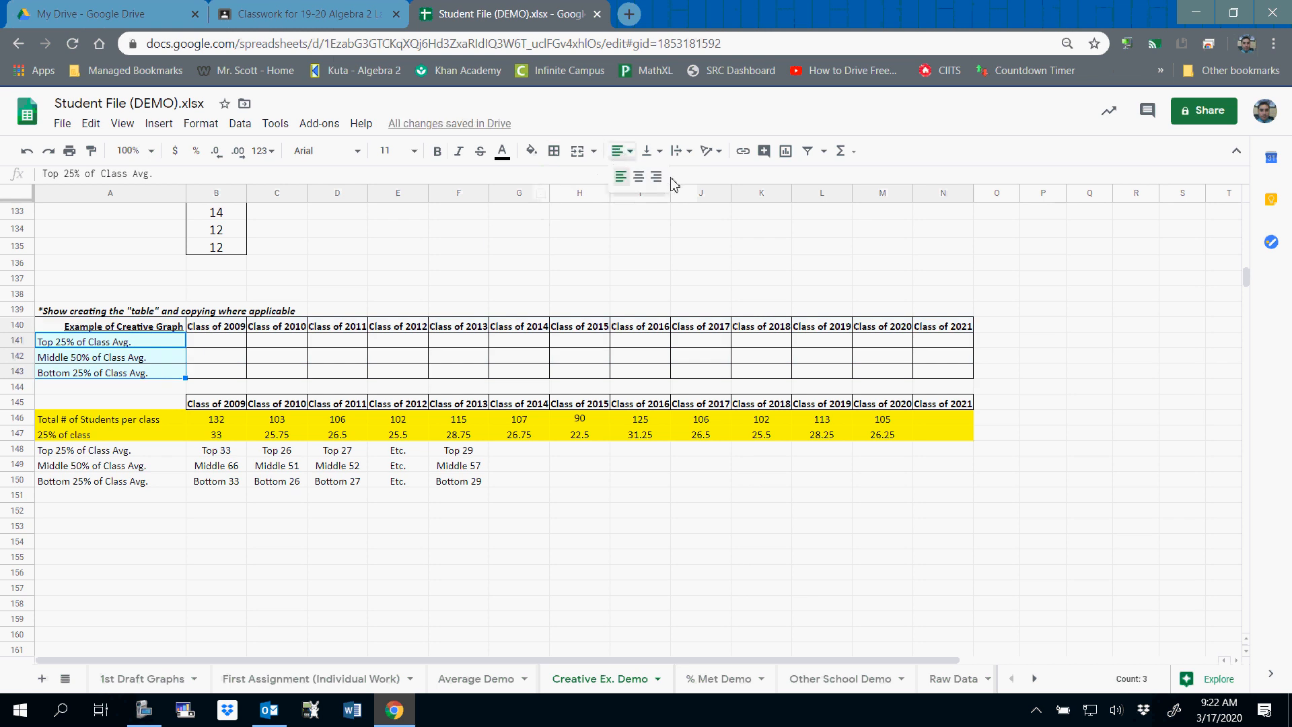
pyautogui.click(656, 176)
pyautogui.moveTo(217, 345); pyautogui.dragTo(865, 377)
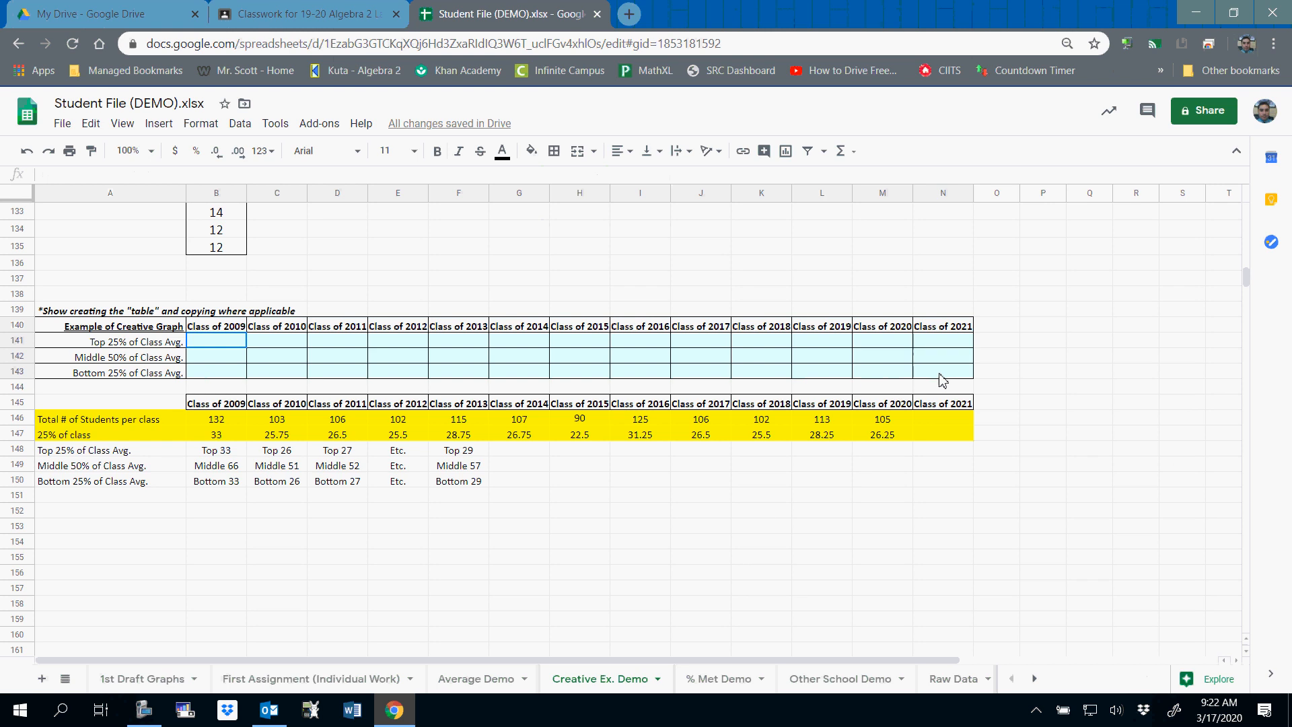
pyautogui.moveTo(943, 381); pyautogui.dragTo(943, 381)
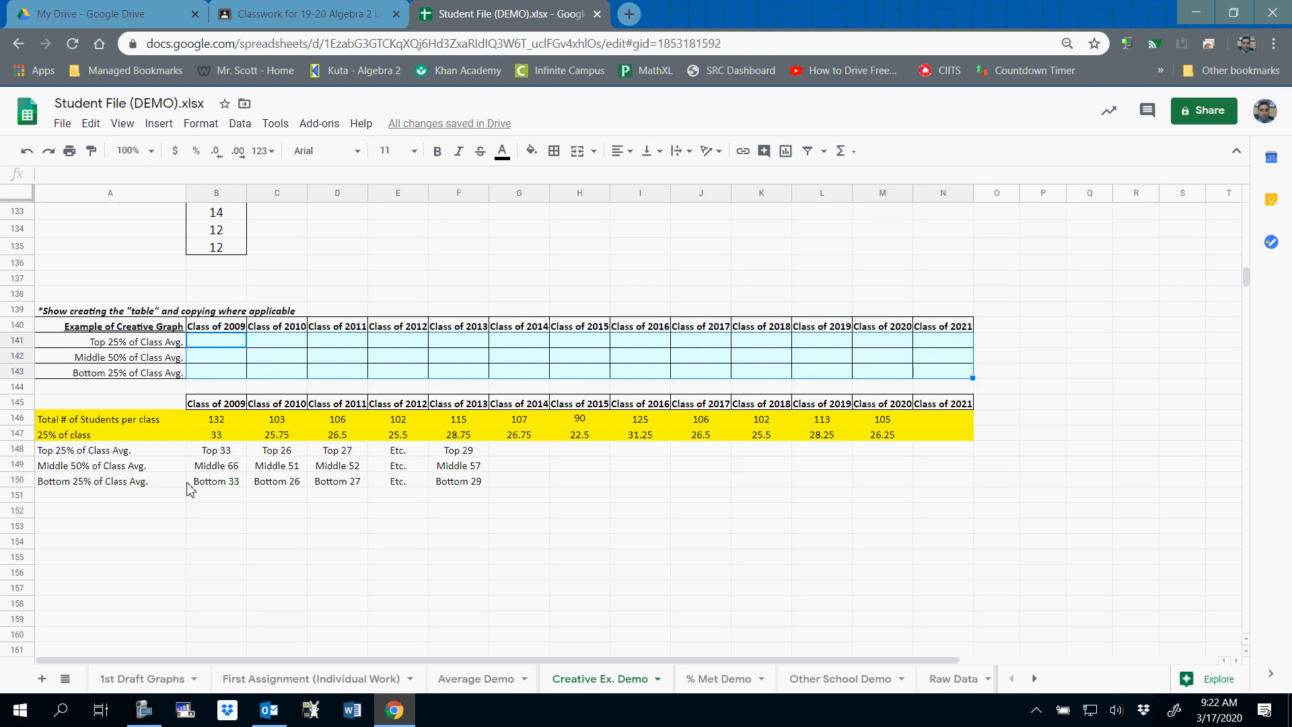
pyautogui.click(112, 296)
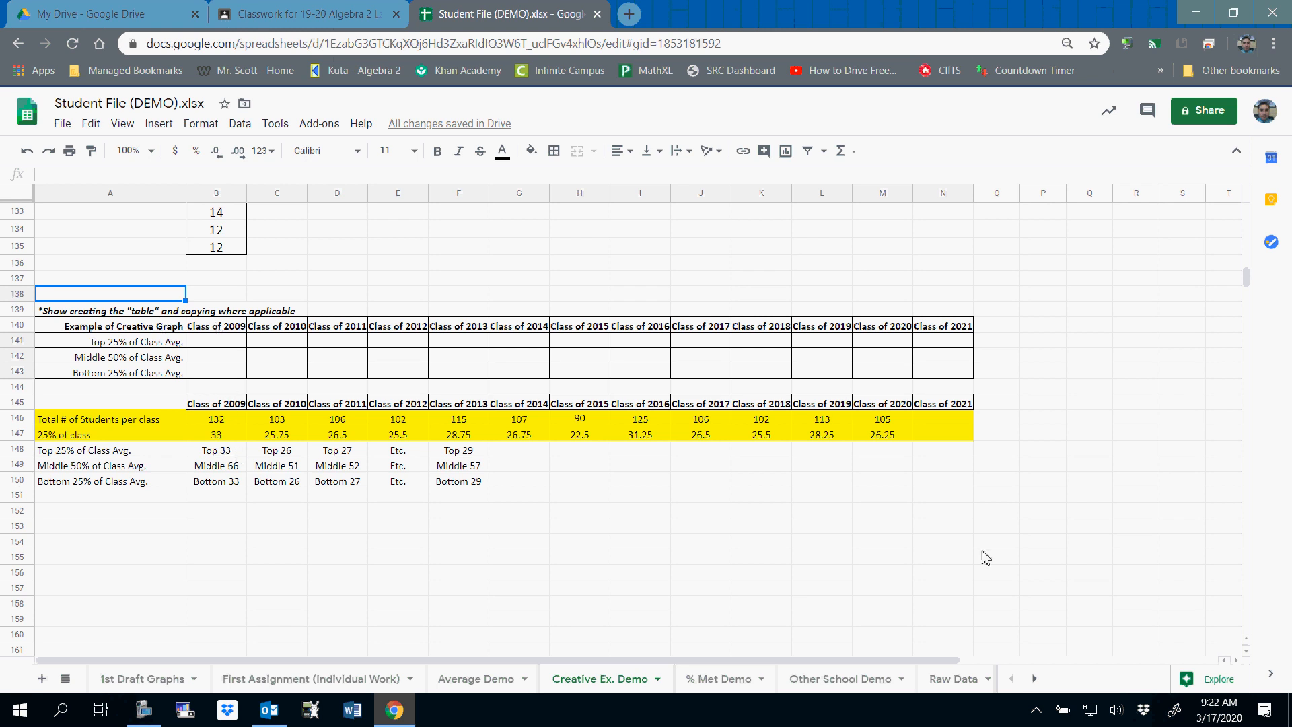
# Check the count and average summary for a selection of the lowest Class of 2009 scores, upward from B135.
pyautogui.scroll(2, 345, 501)
pyautogui.moveTo(216, 312); pyautogui.dragTo(216, 121)
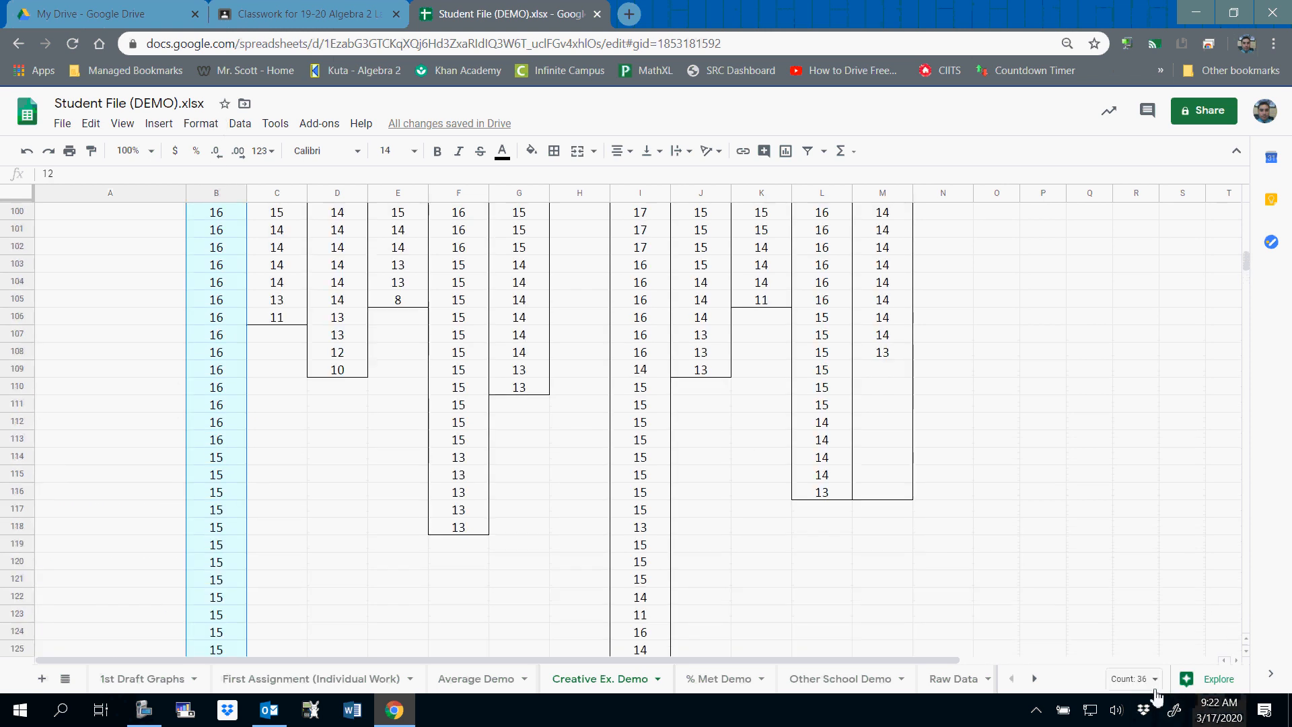
pyautogui.click(1158, 683)
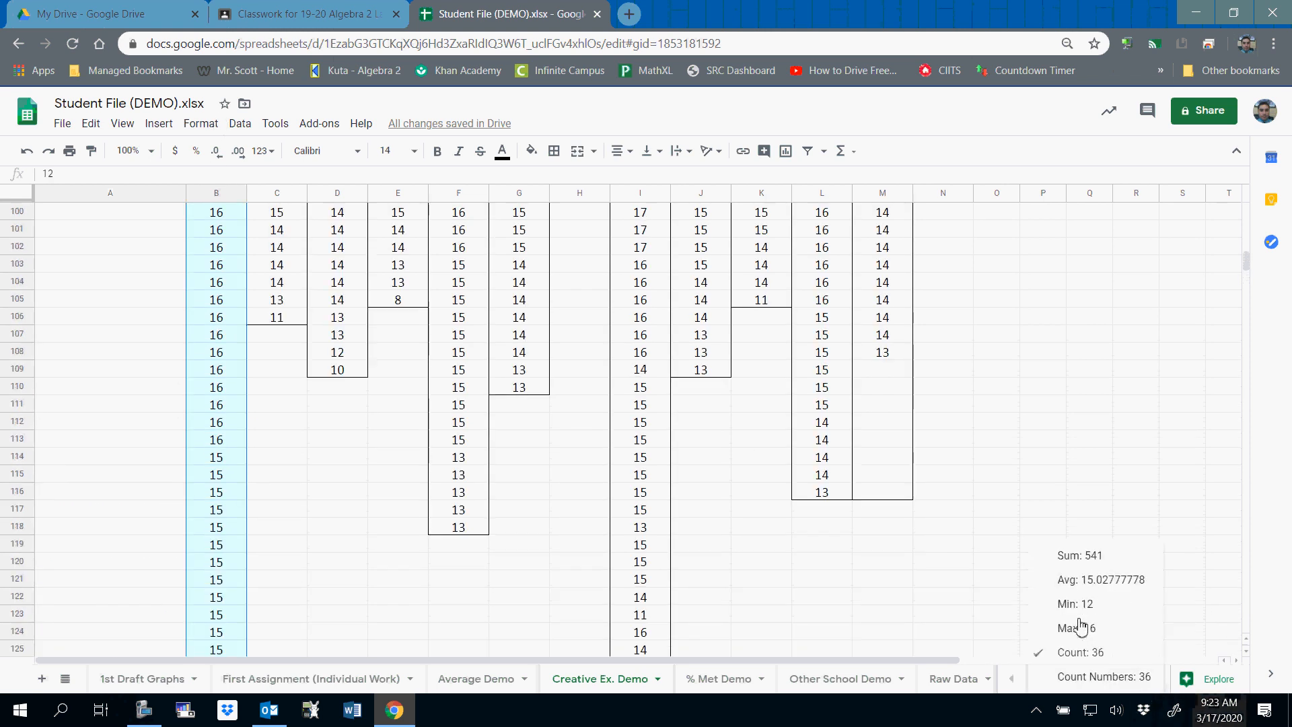
pyautogui.click(273, 574)
pyautogui.scroll(-10, 263, 572)
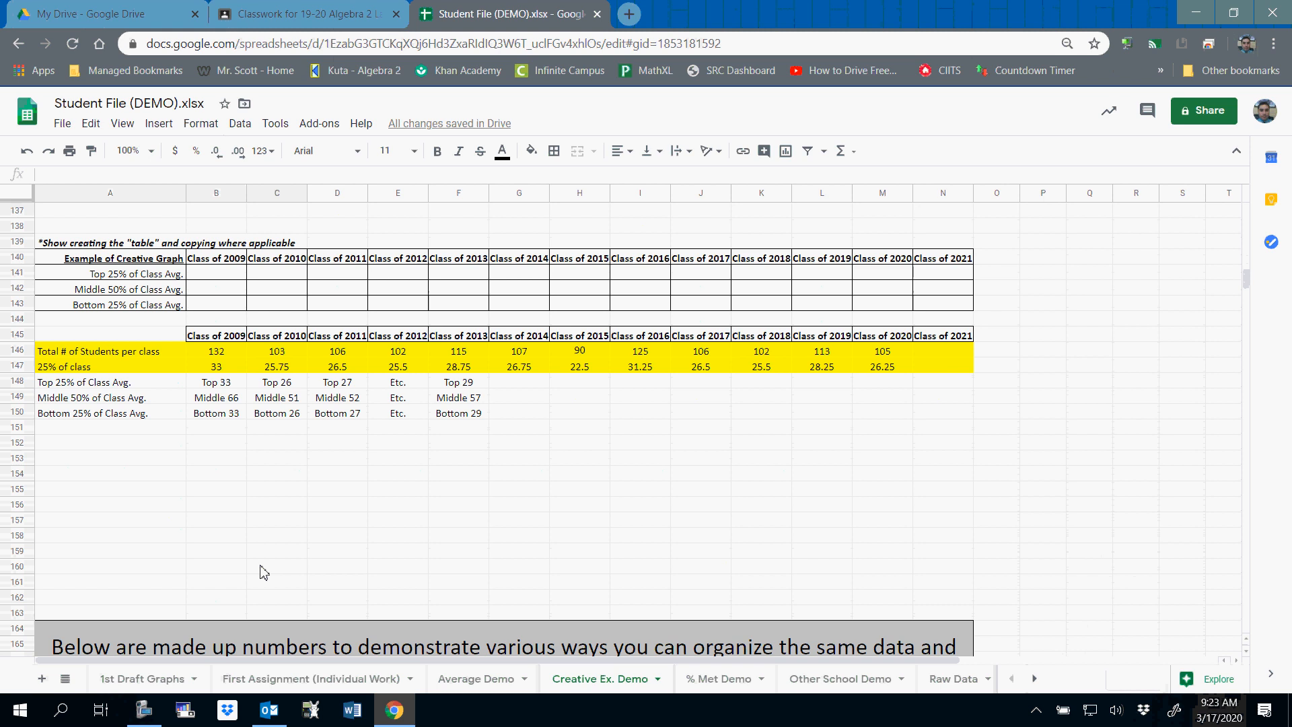
# Fill the top 33 Class of 2009 scores, B4:B36, with yellow to mark the top 25% group.
pyautogui.click(218, 384)
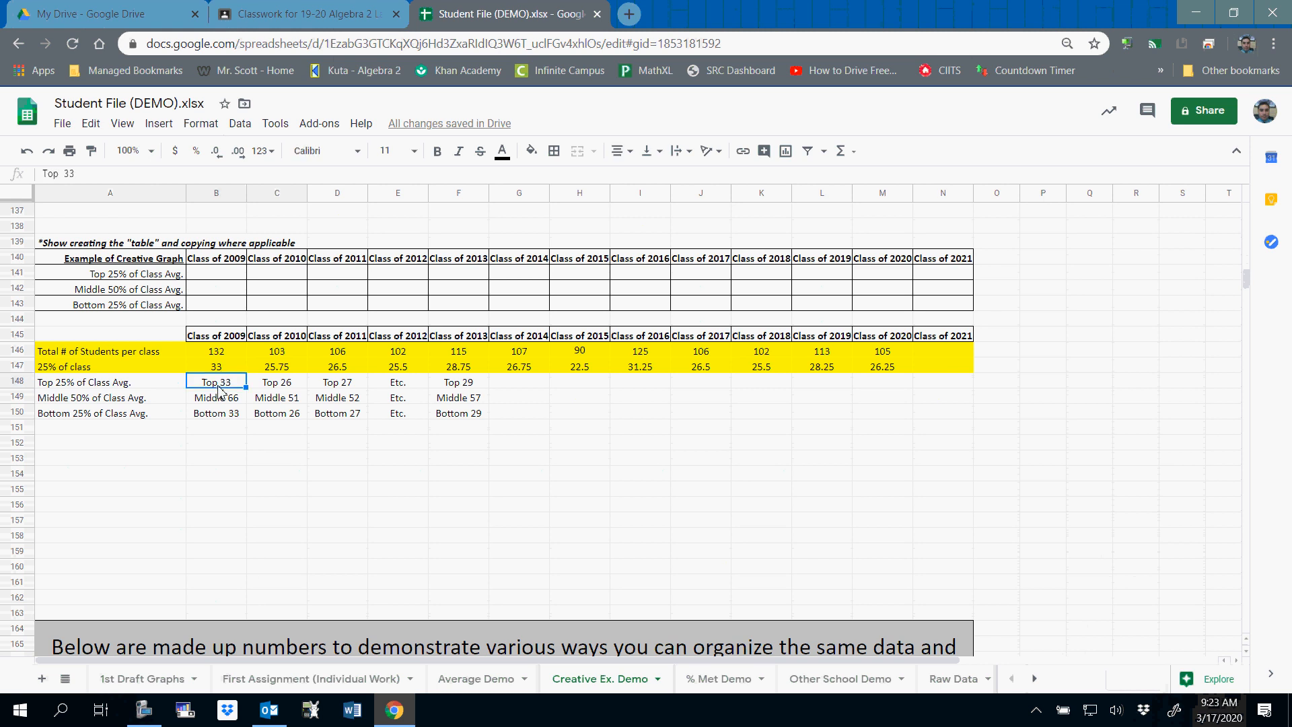
pyautogui.click(225, 421)
pyautogui.scroll(20, 219, 416)
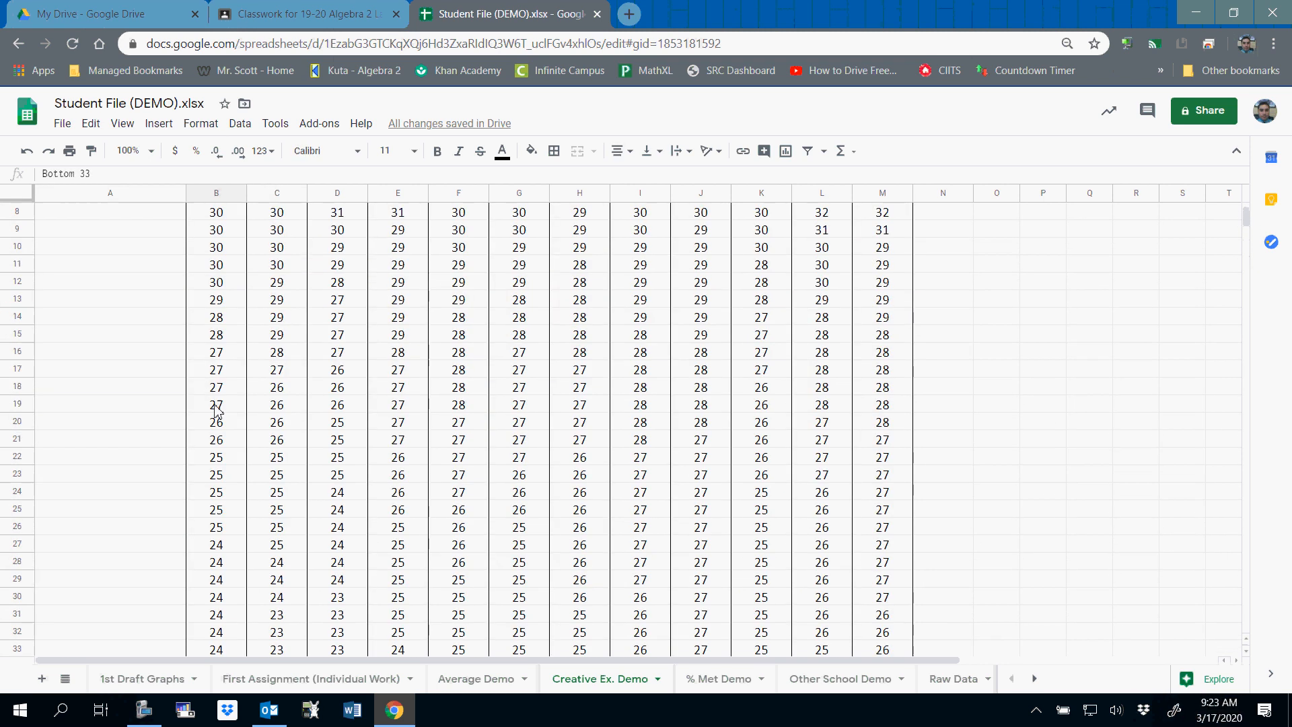
pyautogui.click(224, 294)
pyautogui.moveTo(224, 296); pyautogui.dragTo(235, 653)
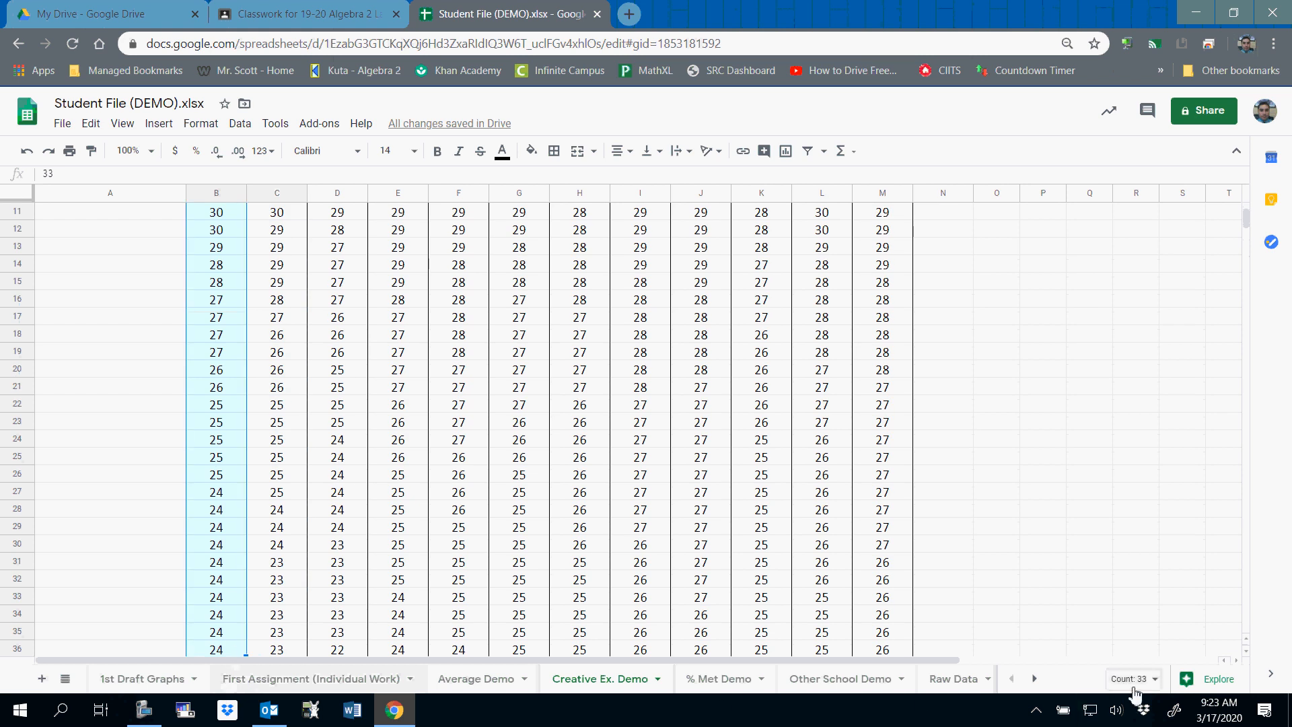
pyautogui.scroll(-3, 374, 530)
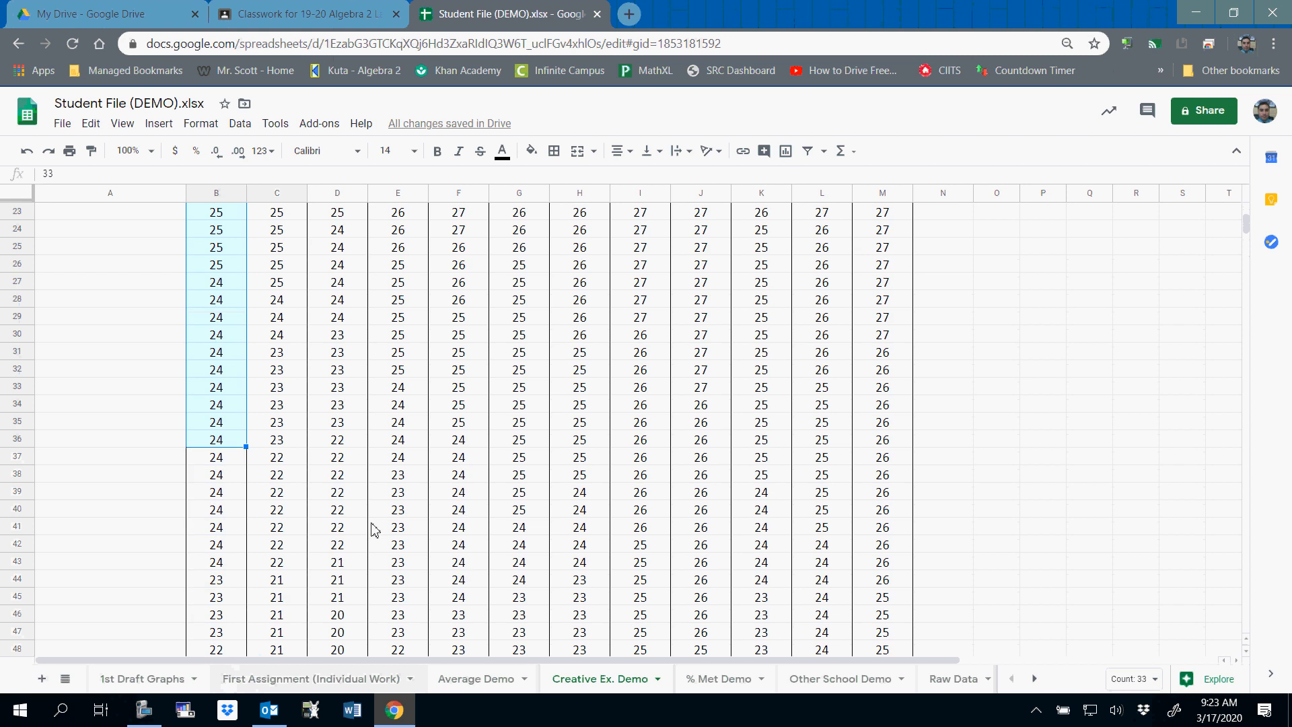
pyautogui.click(531, 151)
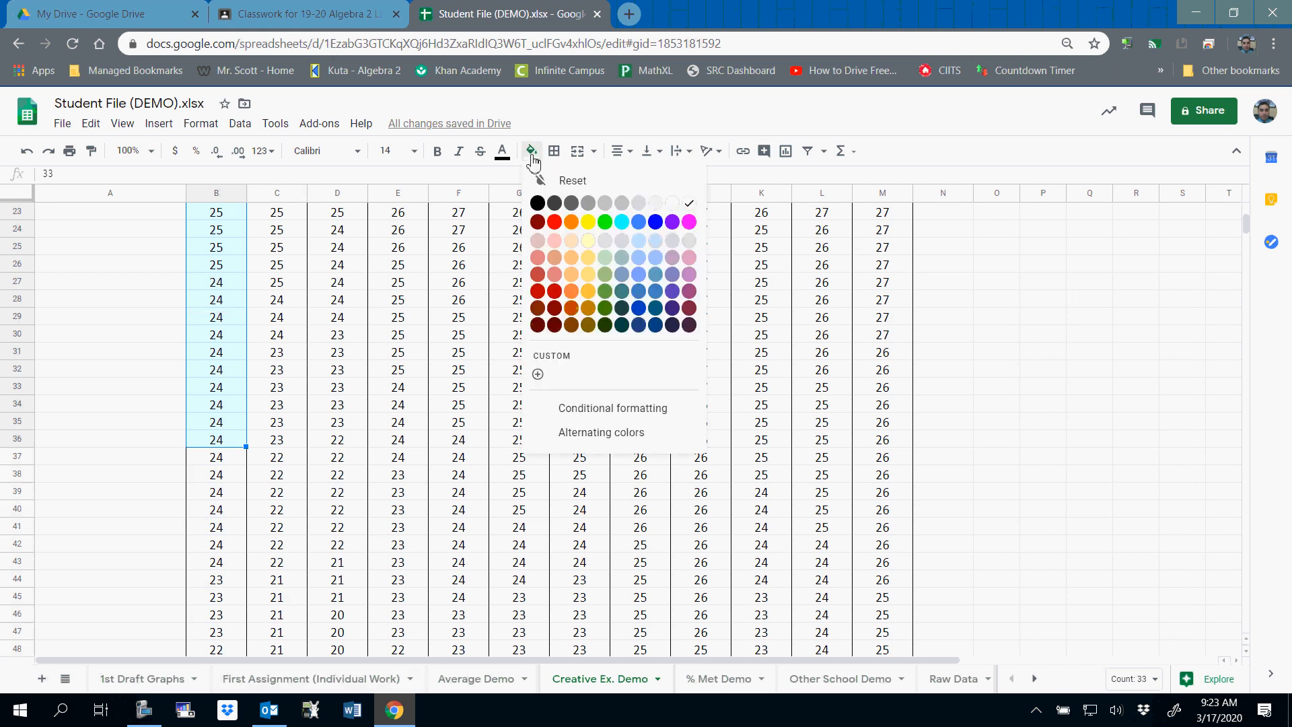
pyautogui.click(589, 223)
pyautogui.click(212, 394)
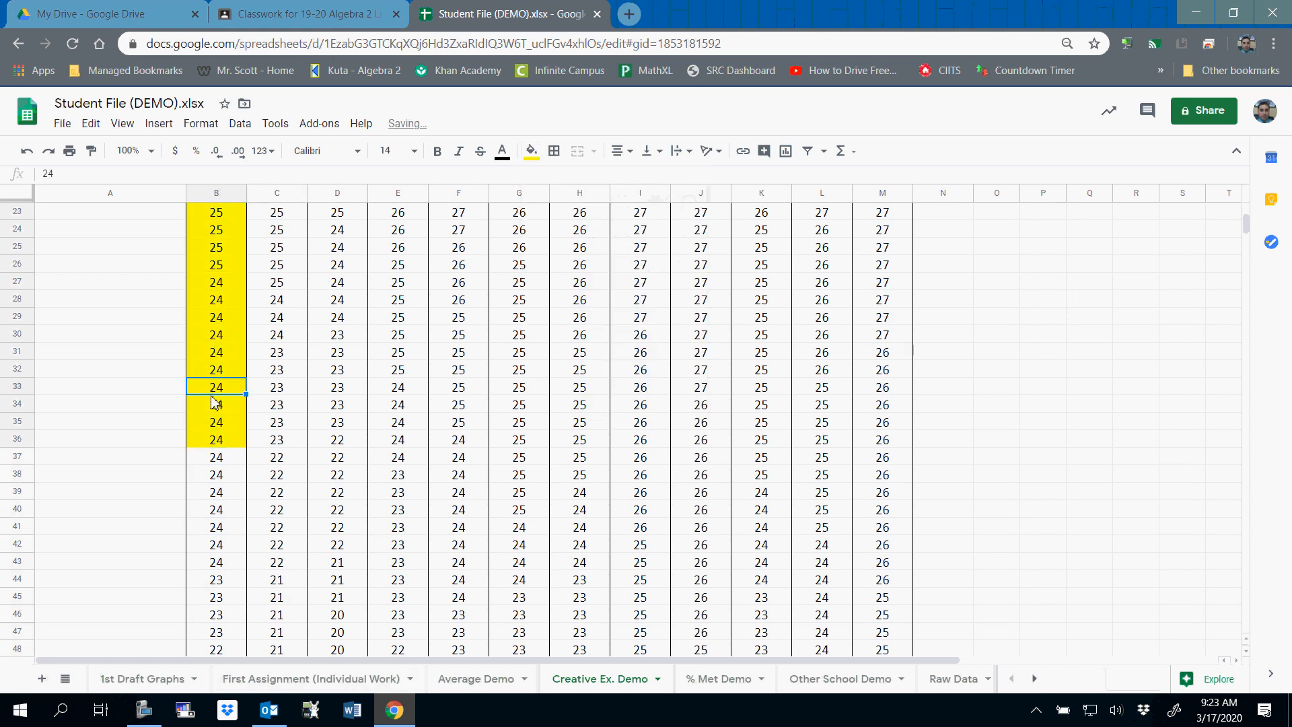
# Fill the bottom 33 Class of 2009 scores, B103:B135, with cyan to mark the bottom 25% group.
pyautogui.scroll(3, 211, 397)
pyautogui.scroll(-20, 214, 403)
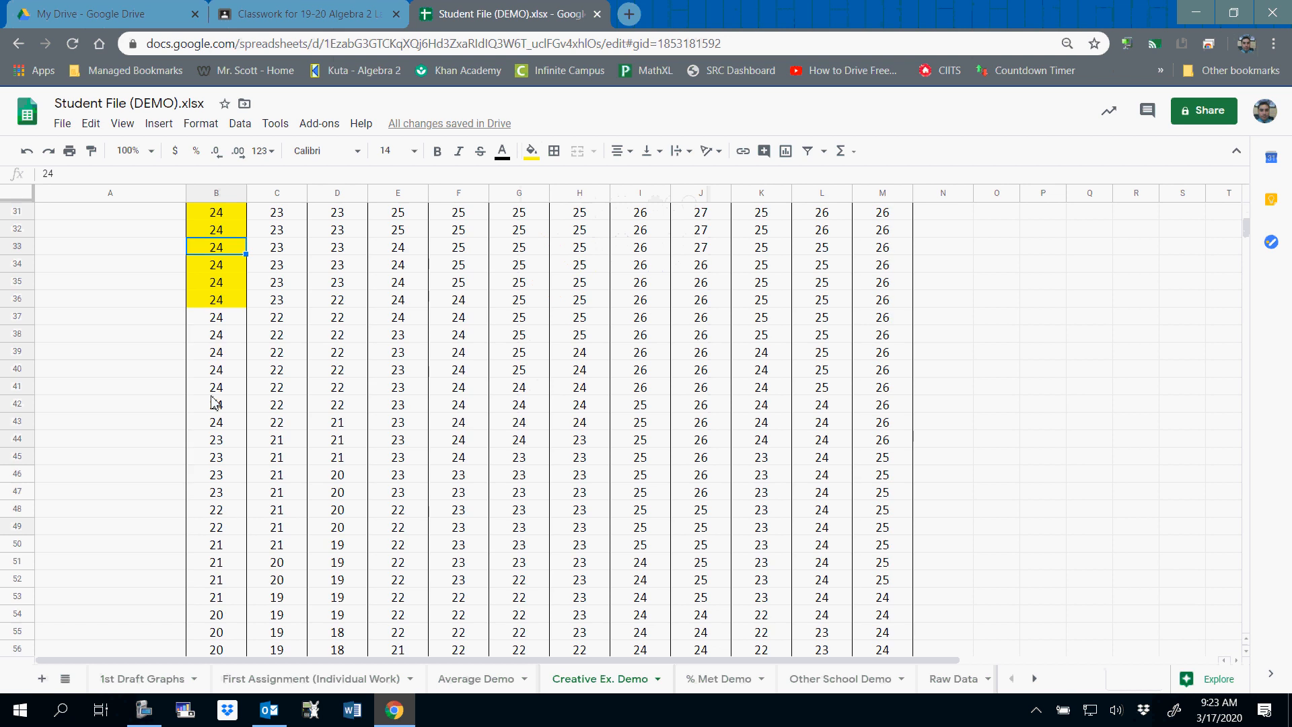
pyautogui.scroll(-4, 222, 438)
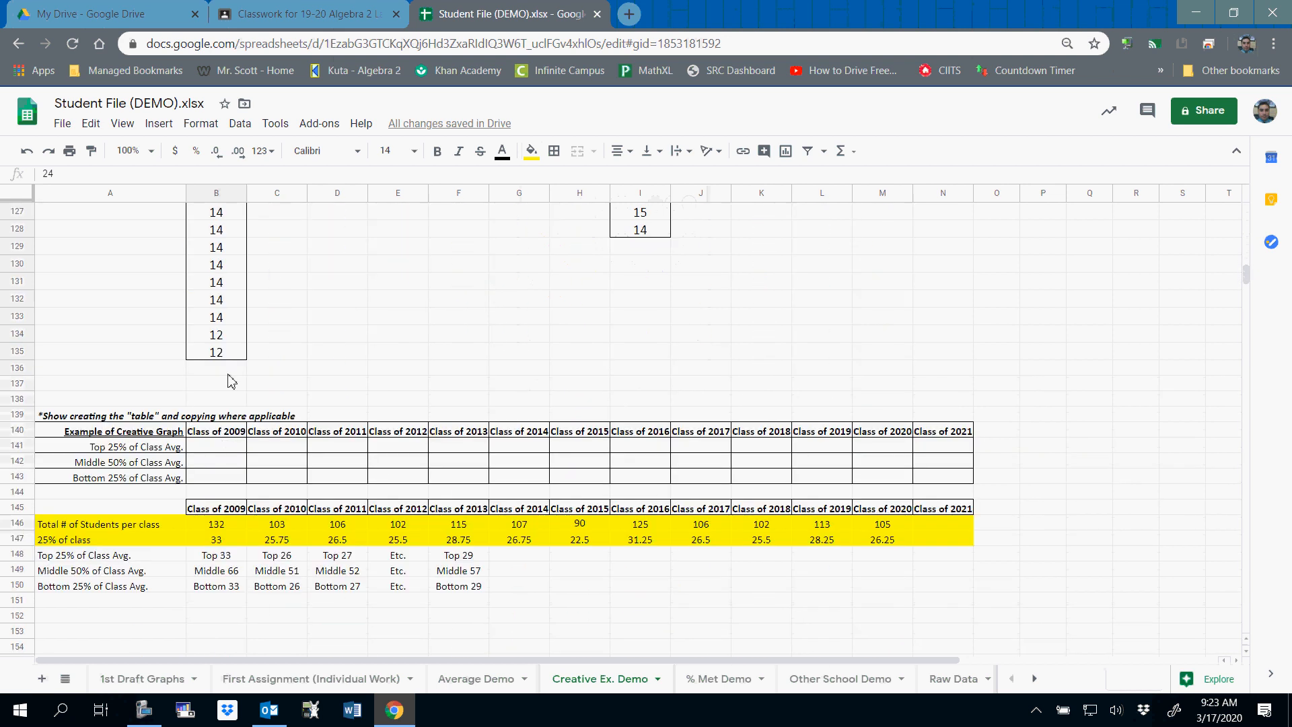
pyautogui.moveTo(206, 355); pyautogui.dragTo(213, 303)
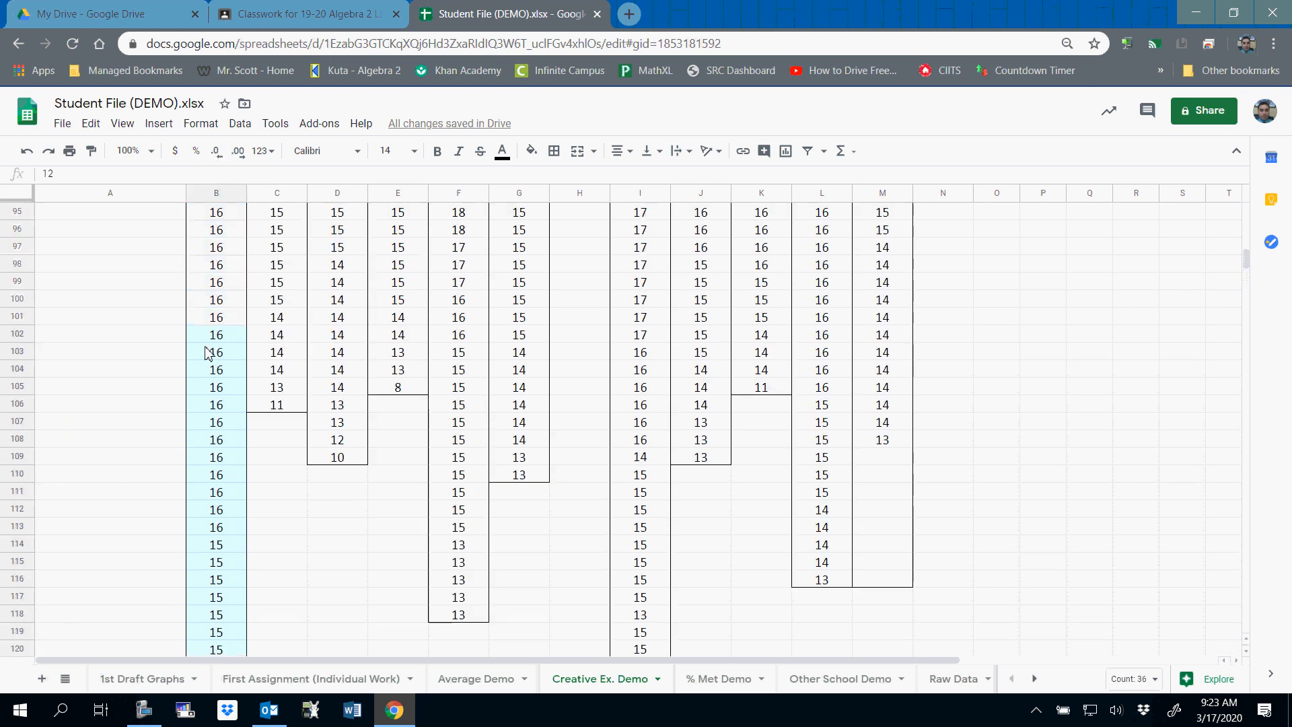
pyautogui.moveTo(199, 407); pyautogui.dragTo(201, 365)
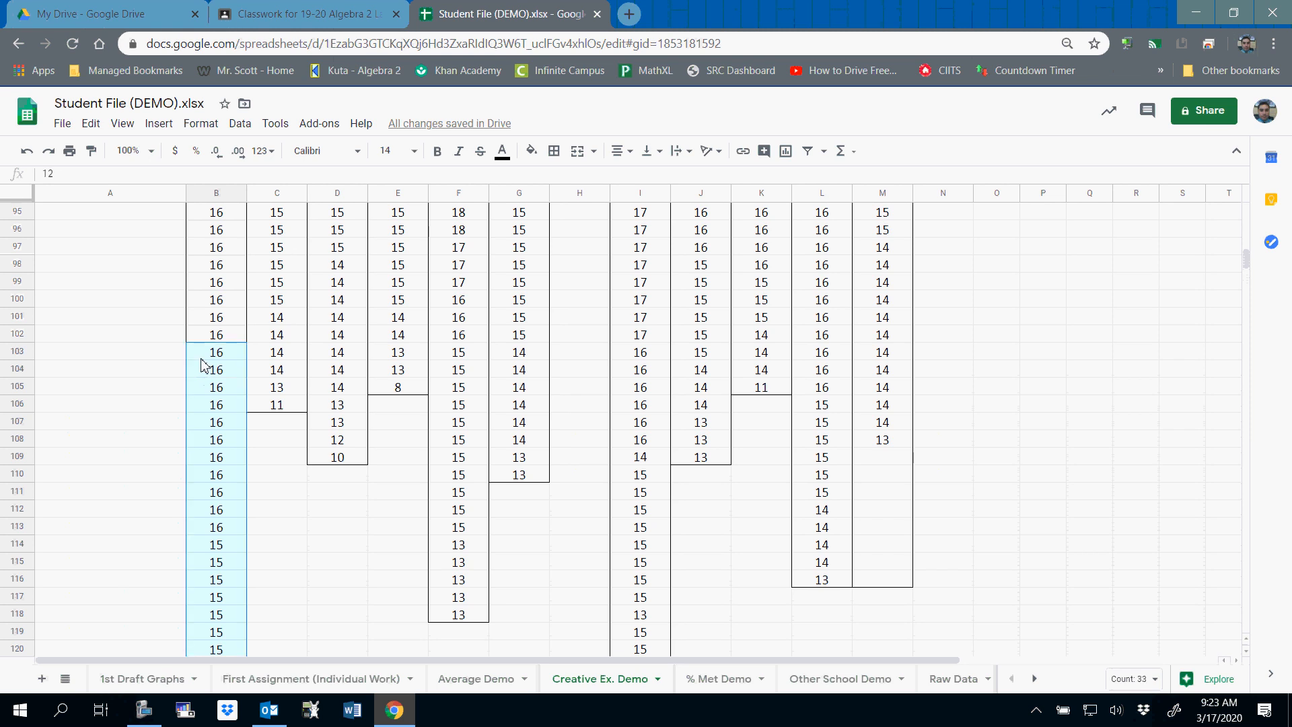
pyautogui.click(532, 152)
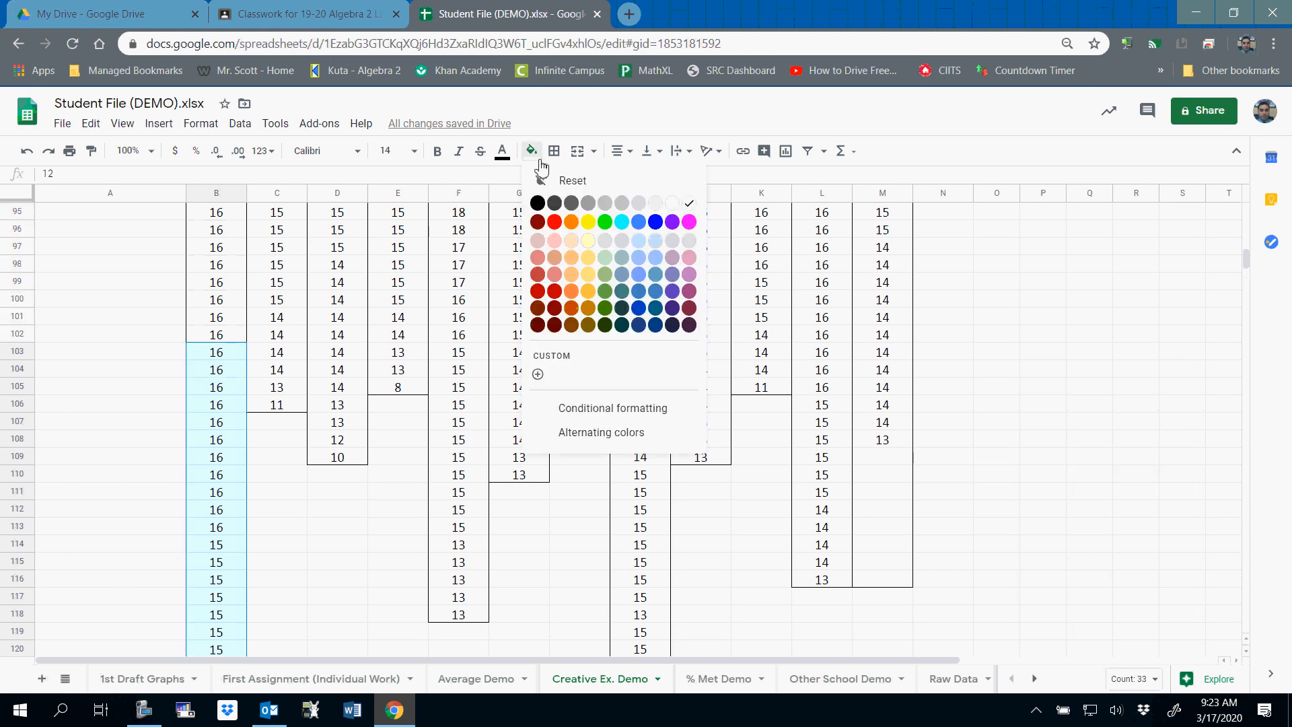
pyautogui.click(609, 224)
pyautogui.click(288, 474)
# Review the uncoloured middle 50% scores of the Class of 2009 between the yellow and cyan groups.
pyautogui.scroll(14, 269, 474)
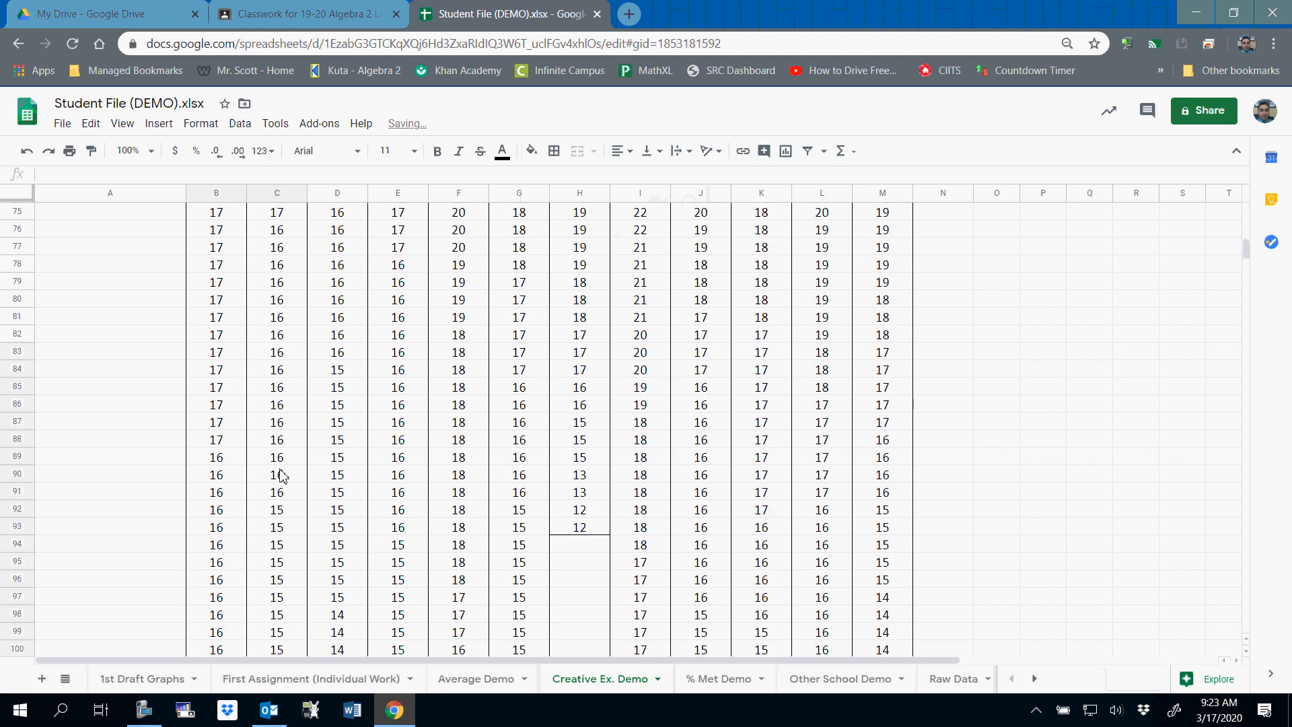
pyautogui.scroll(3, 244, 478)
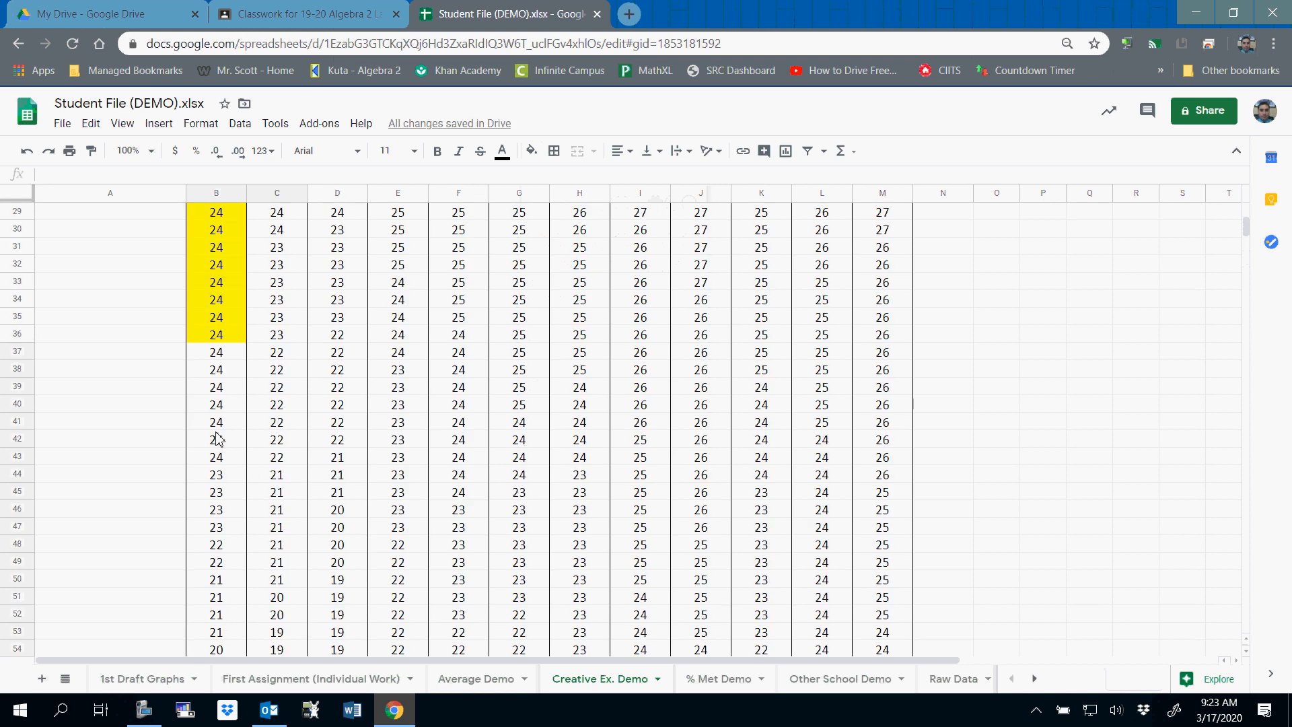
pyautogui.scroll(-15, 216, 427)
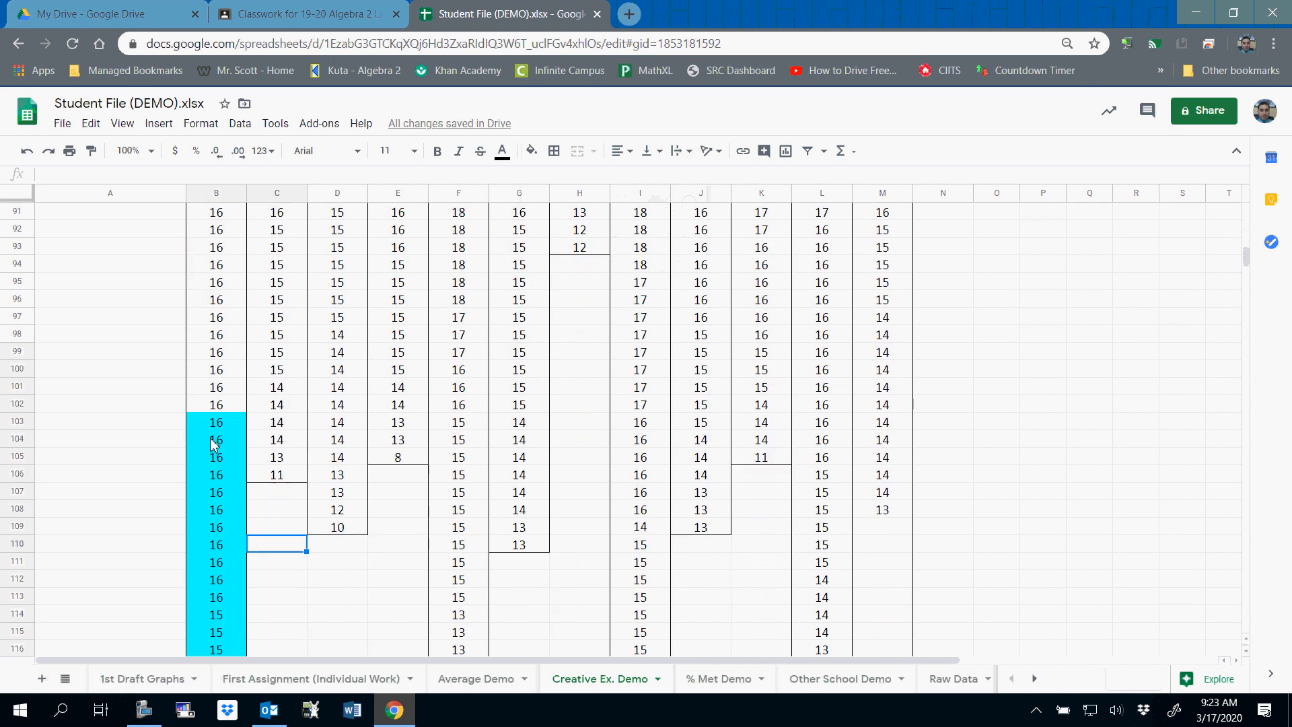
# Select the yellow top 25% scores of the Class of 2009, B4:B36, and switch the selection summary to the average.
pyautogui.scroll(5, 214, 444)
pyautogui.scroll(20, 212, 440)
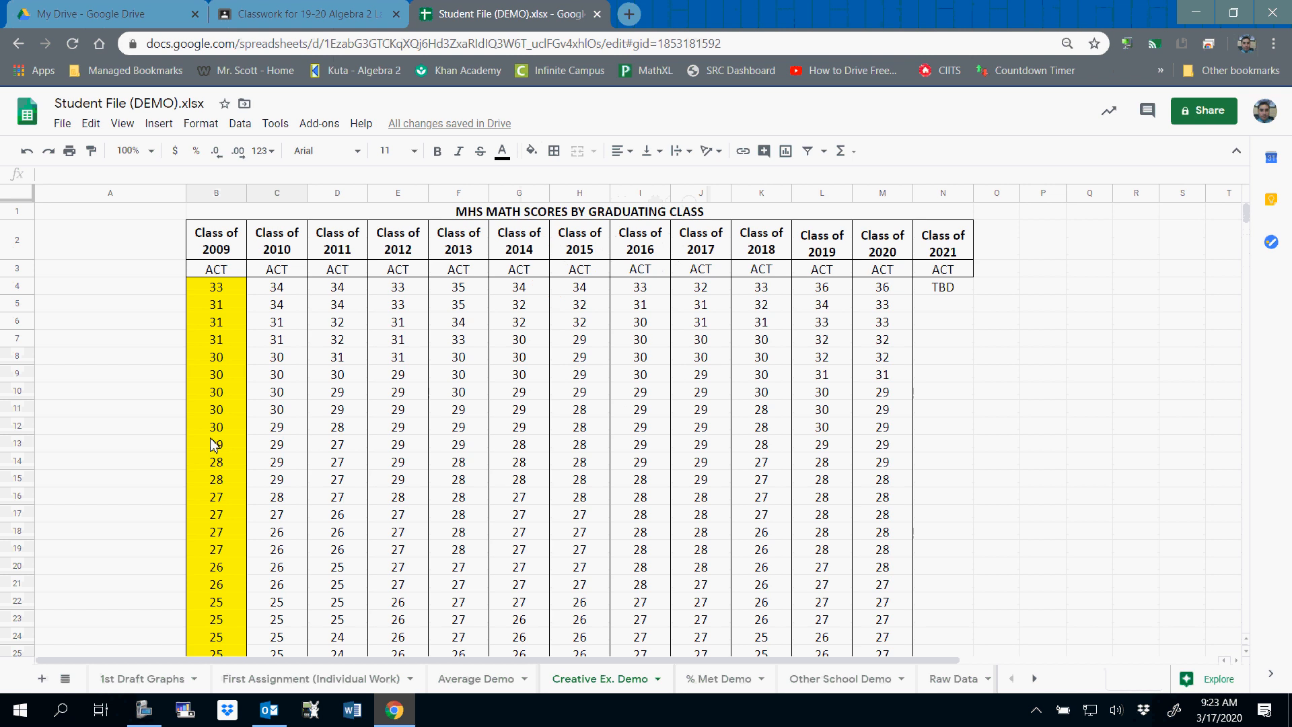
pyautogui.click(216, 288)
pyautogui.moveTo(213, 587); pyautogui.dragTo(229, 566)
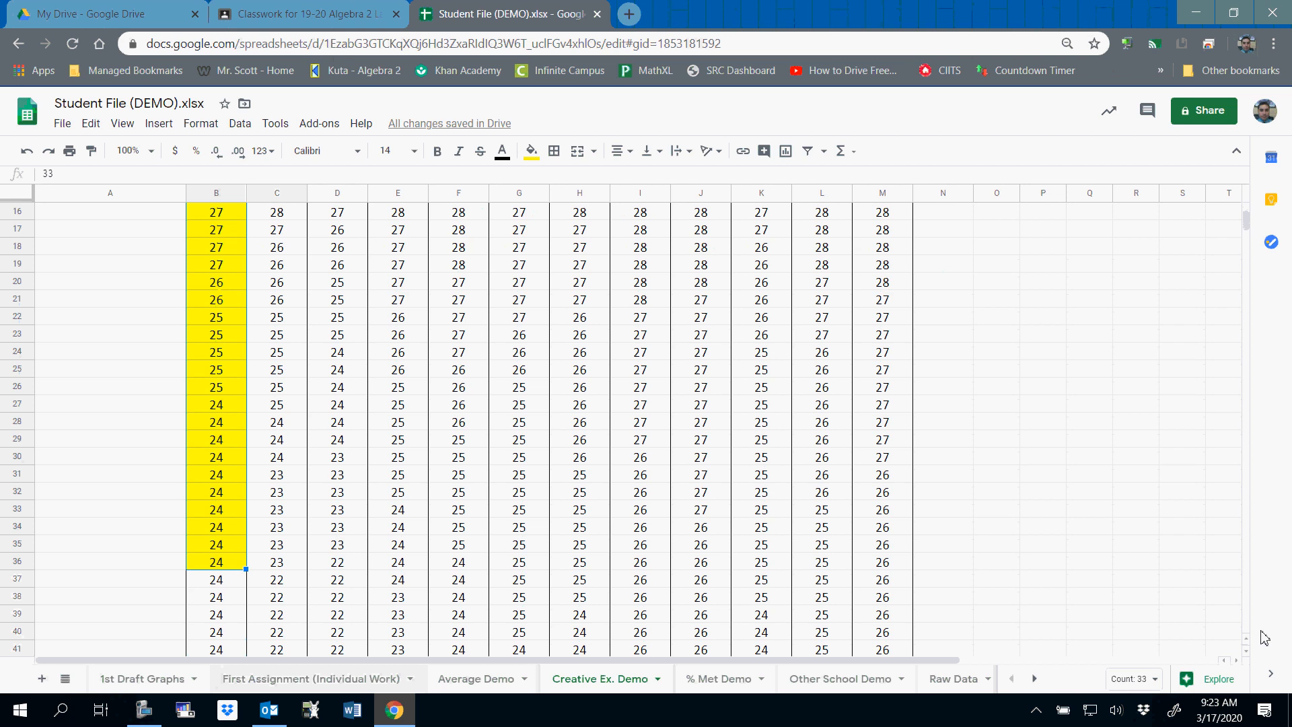
pyautogui.click(1160, 682)
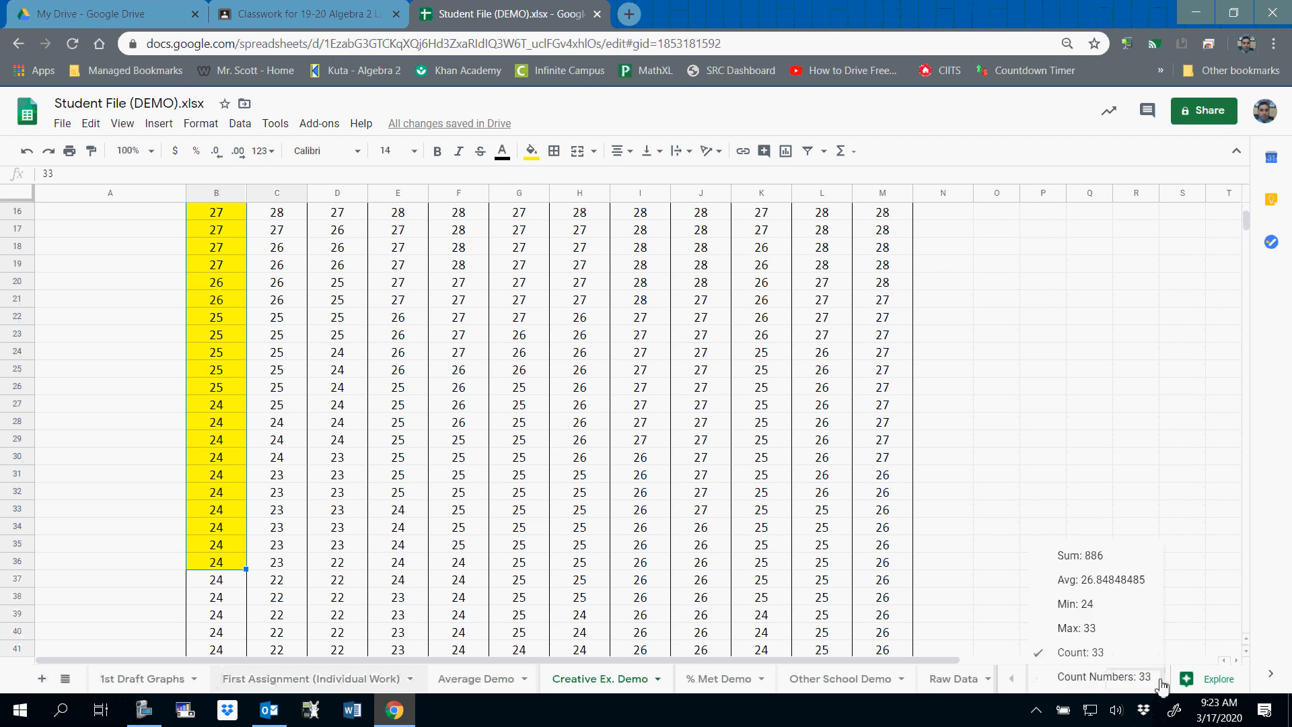
pyautogui.click(1119, 590)
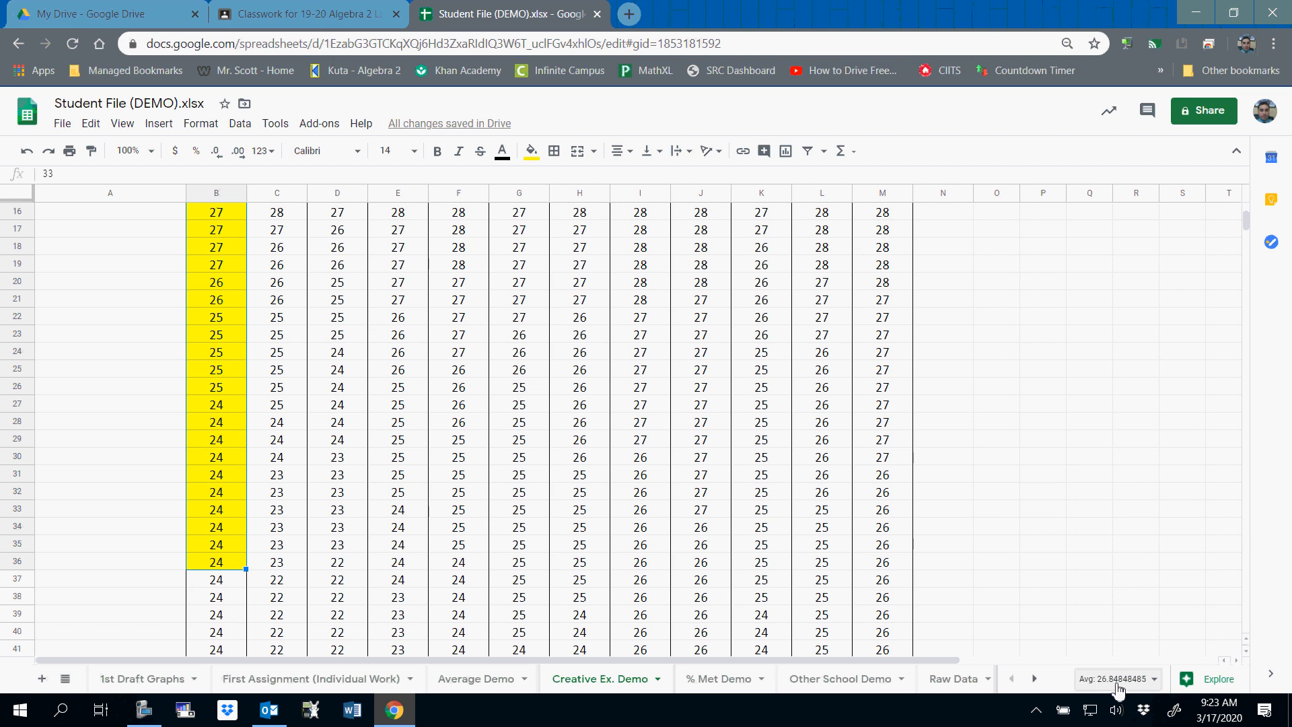
# Enter 26.8 as the Class of 2009 top 25% average in cell B141 of the creative graph table.
pyautogui.scroll(-10, 159, 369)
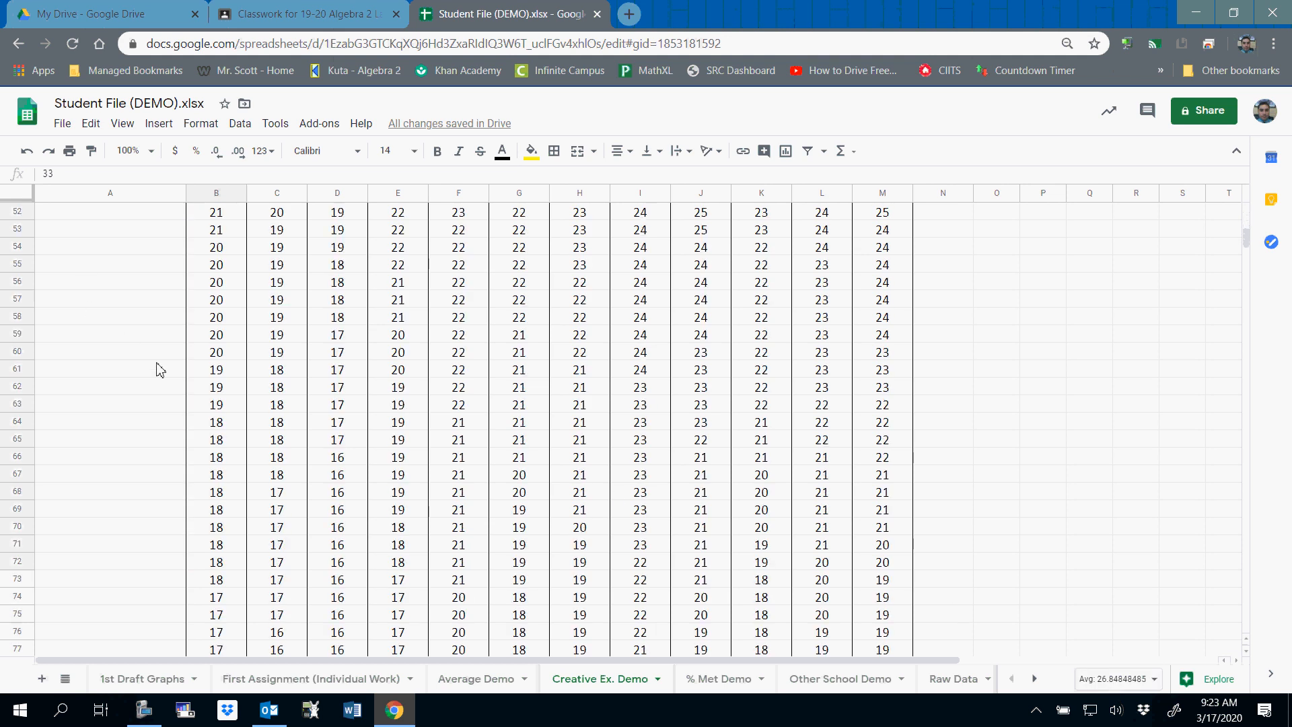
pyautogui.scroll(-18, 216, 462)
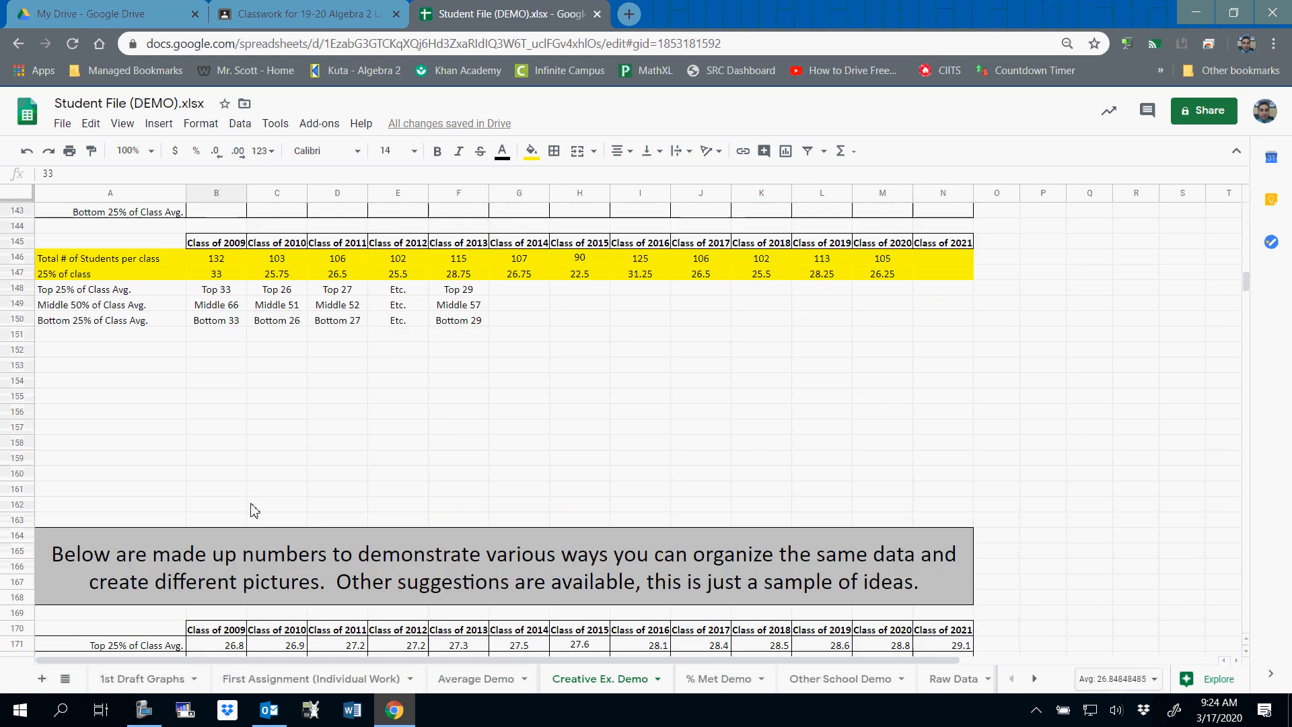
pyautogui.click(222, 449)
pyautogui.write('26.8')
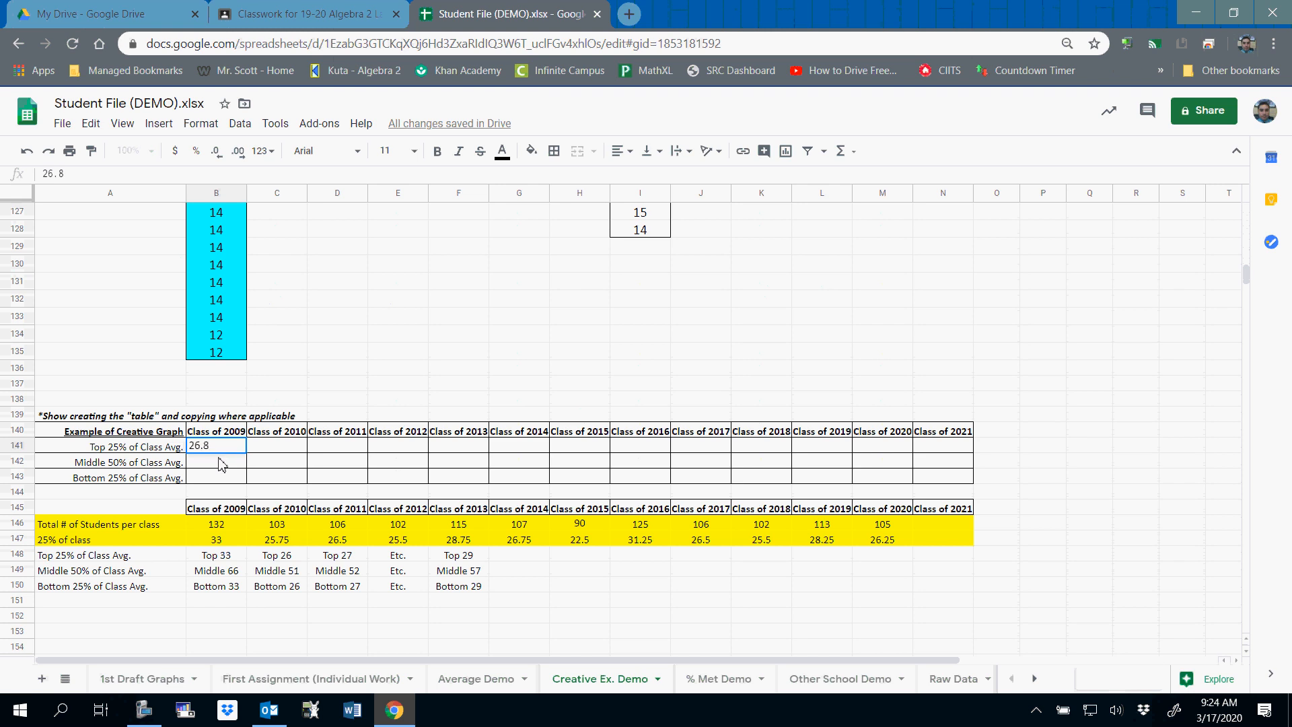
pyautogui.press('Return')
# Average the uncoloured middle 50% Class of 2009 scores, B37:B102, and enter 18.8 in cell B142.
pyautogui.scroll(20, 248, 375)
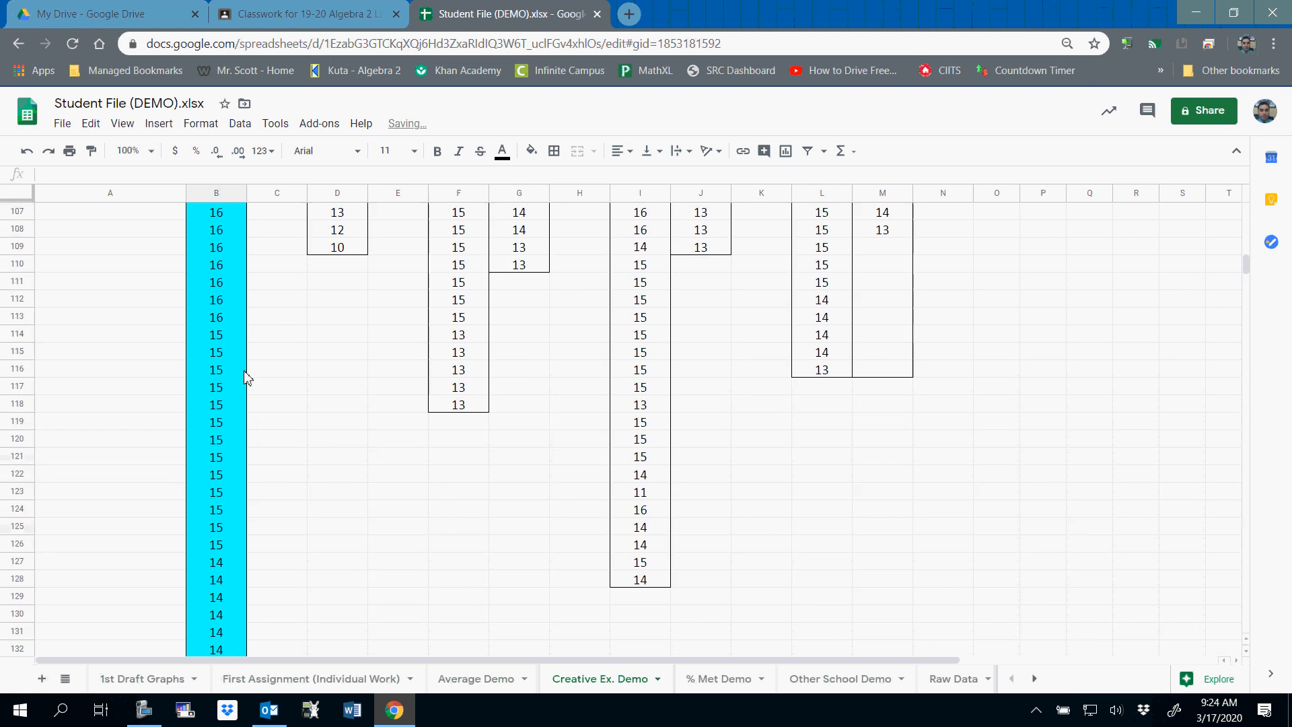
pyautogui.scroll(5, 247, 376)
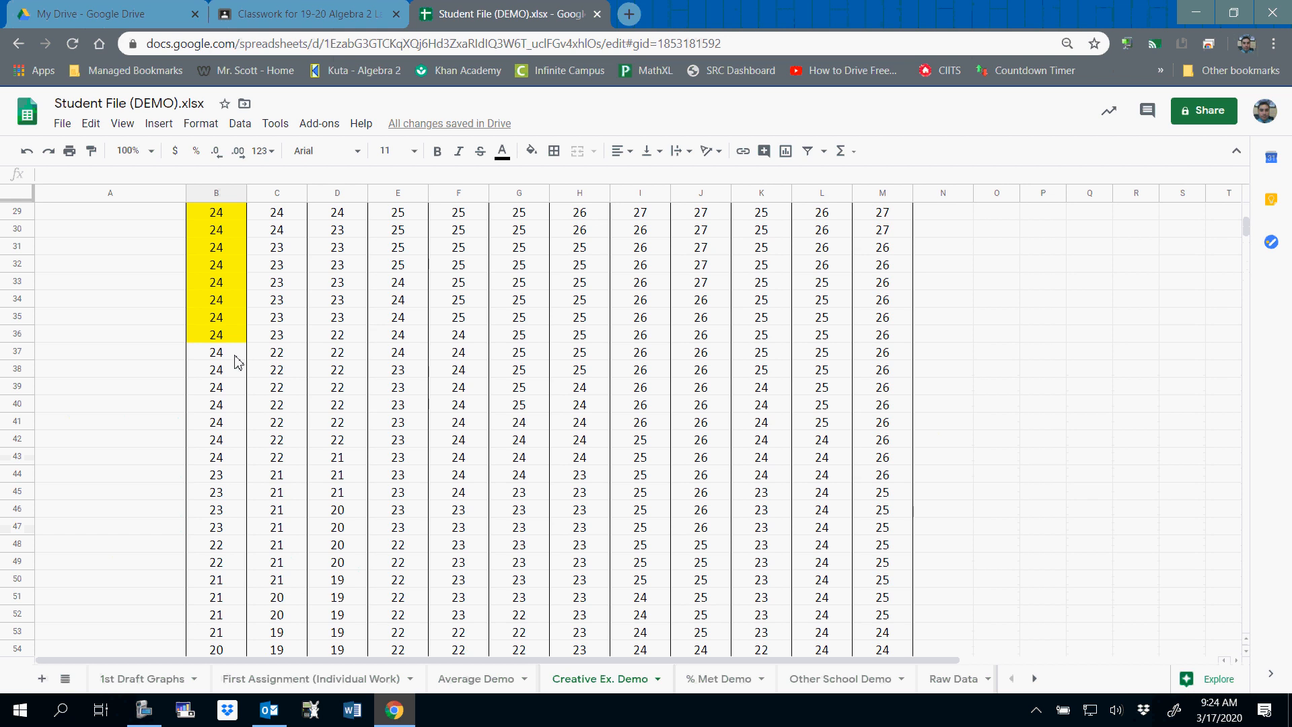
pyautogui.moveTo(237, 361); pyautogui.dragTo(225, 394)
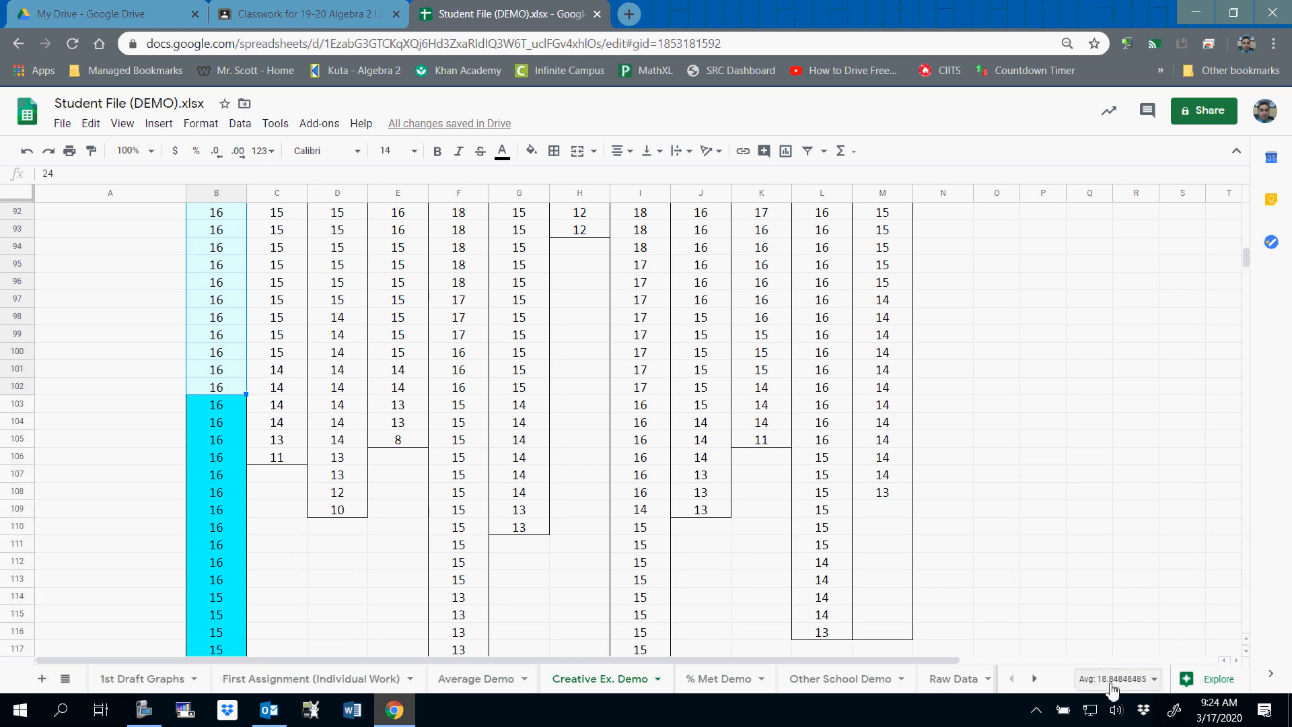
pyautogui.scroll(-9, 297, 571)
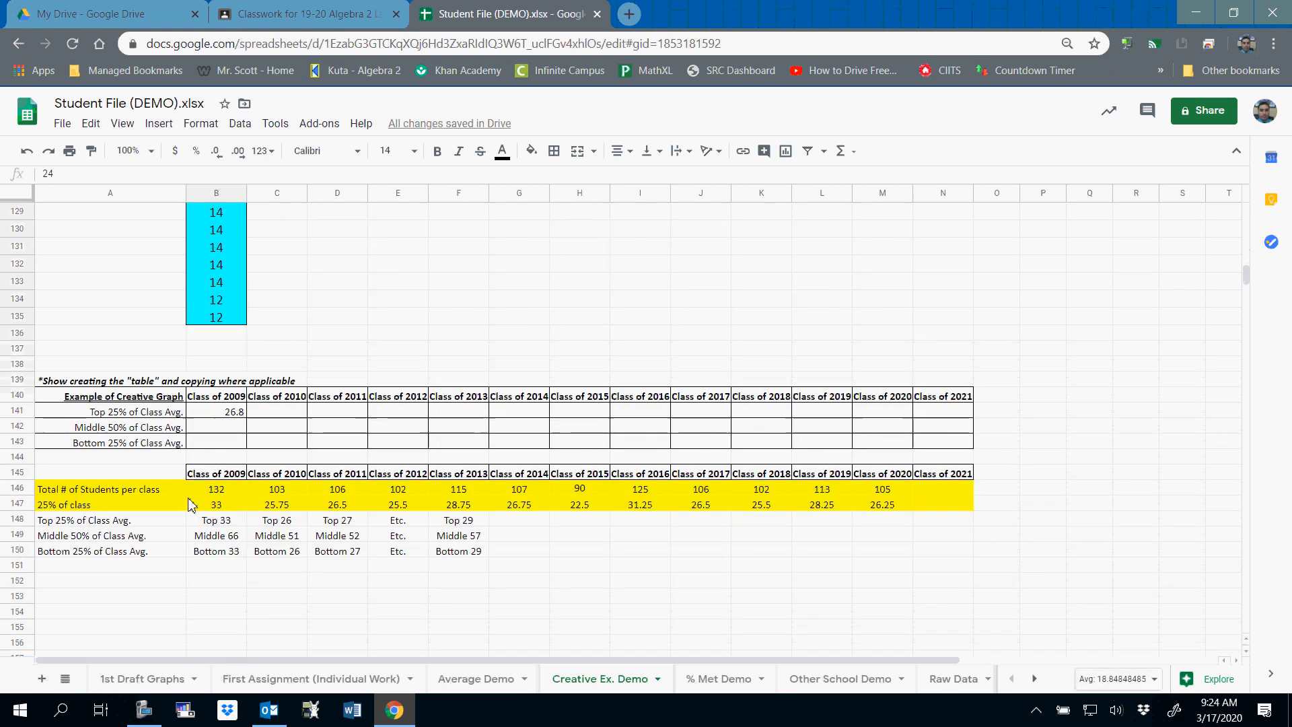
pyautogui.click(232, 428)
pyautogui.write('18.')
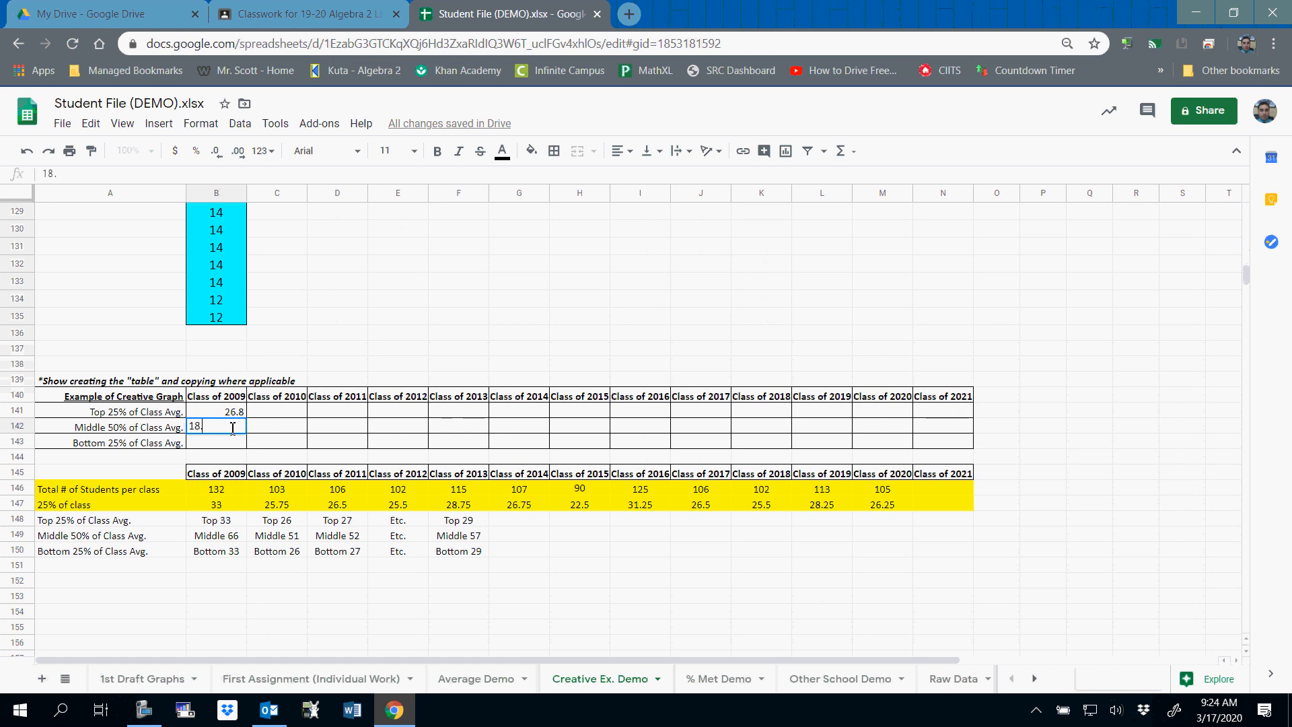
pyautogui.write('8')
pyautogui.press('Return')
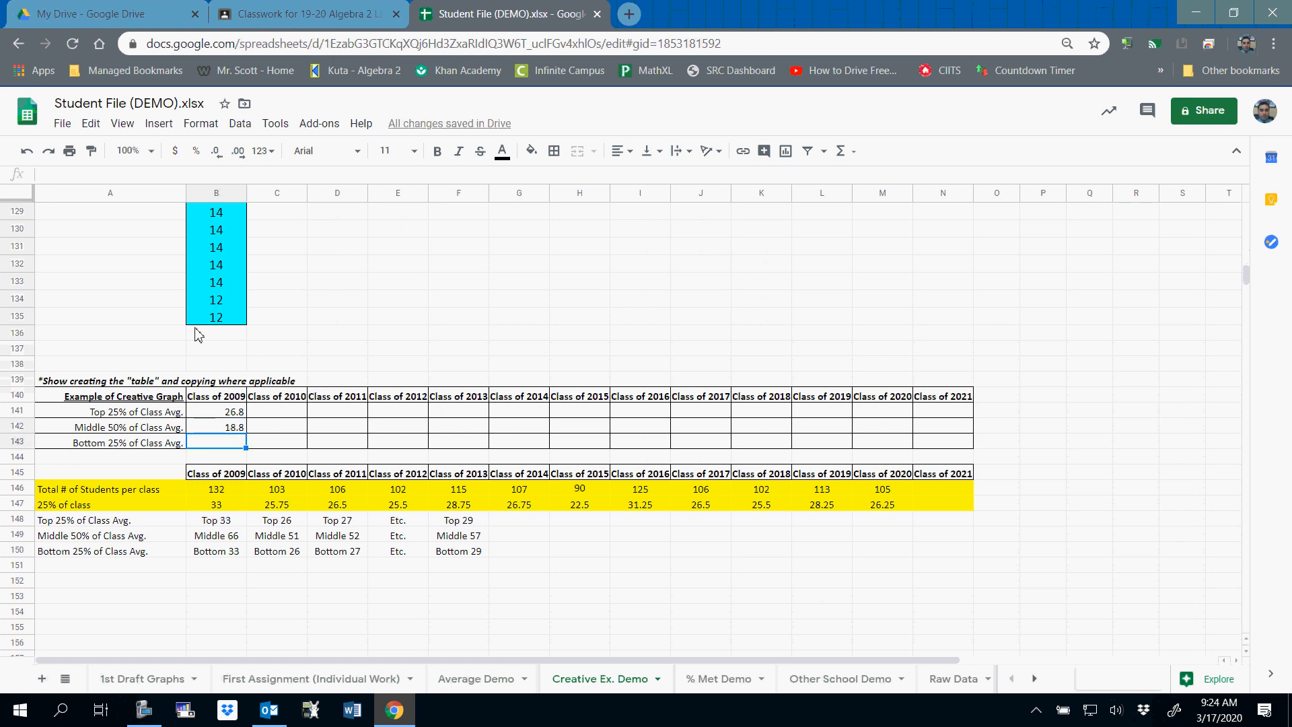
# Average the cyan bottom 25% Class of 2009 scores, B103:B135, and enter 14.9 in cell B143.
pyautogui.click(216, 317)
pyautogui.scroll(2, 214, 307)
pyautogui.moveTo(219, 129); pyautogui.dragTo(216, 390)
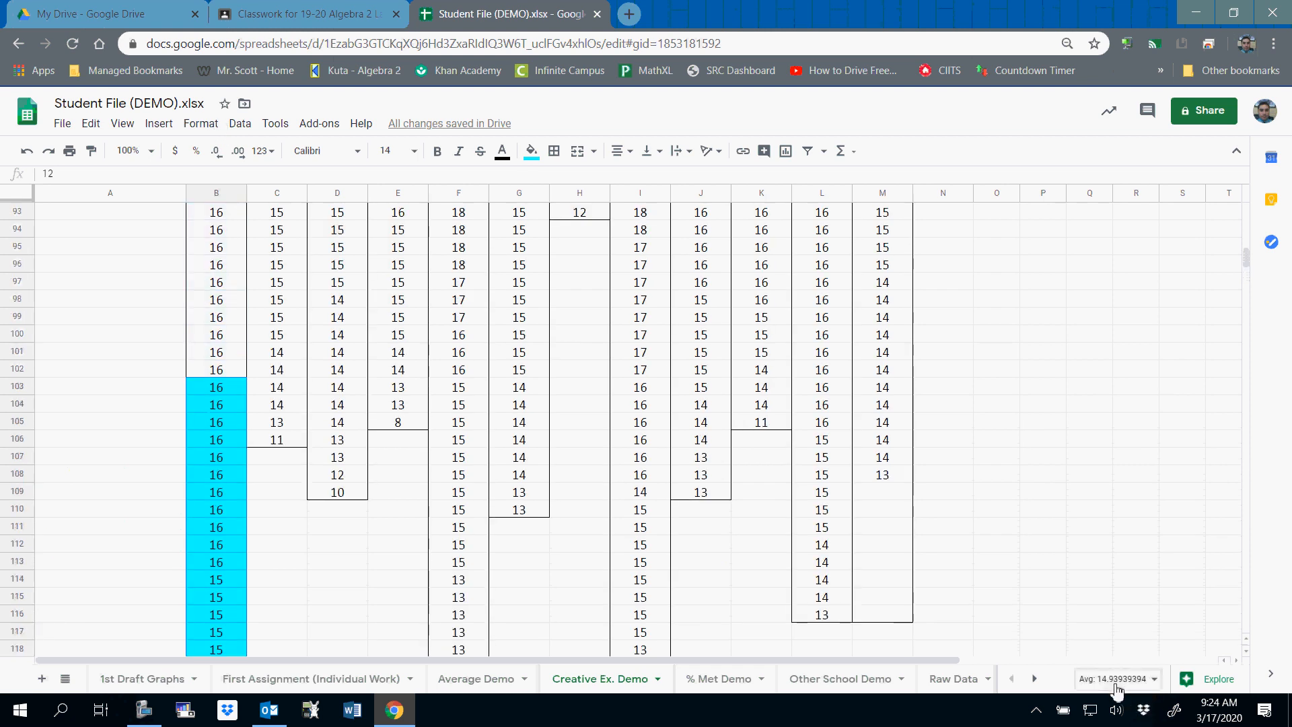
pyautogui.scroll(-10, 280, 518)
pyautogui.click(238, 496)
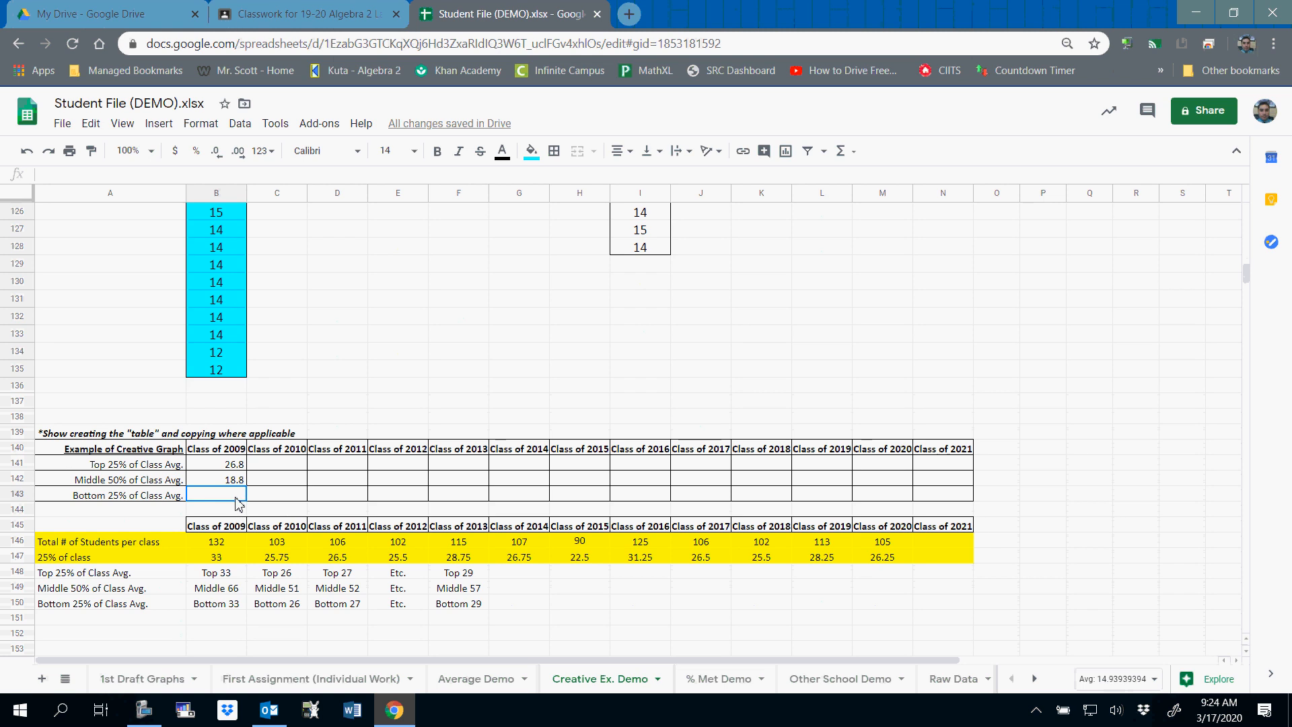
pyautogui.write('14.9')
pyautogui.press('Return')
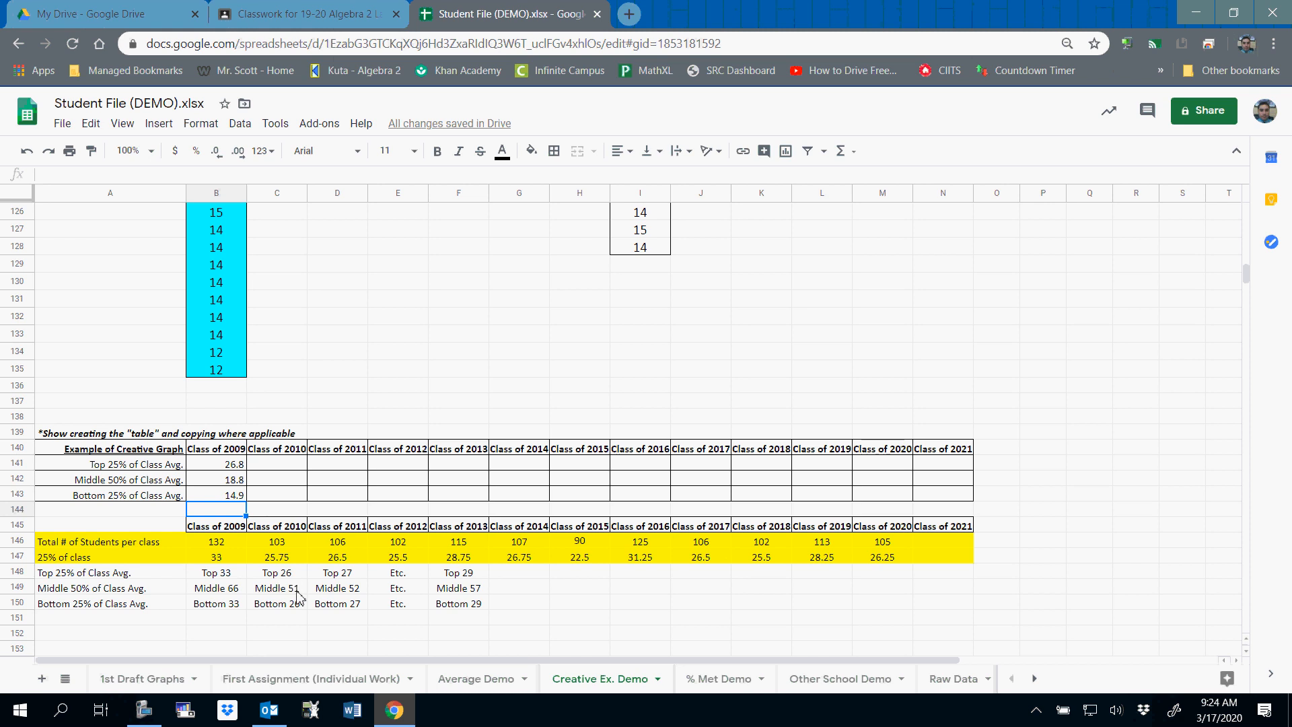
# Fill the top 26 Class of 2010 scores, C4:C29, with yellow, checking the selection by its count.
pyautogui.scroll(20, 337, 303)
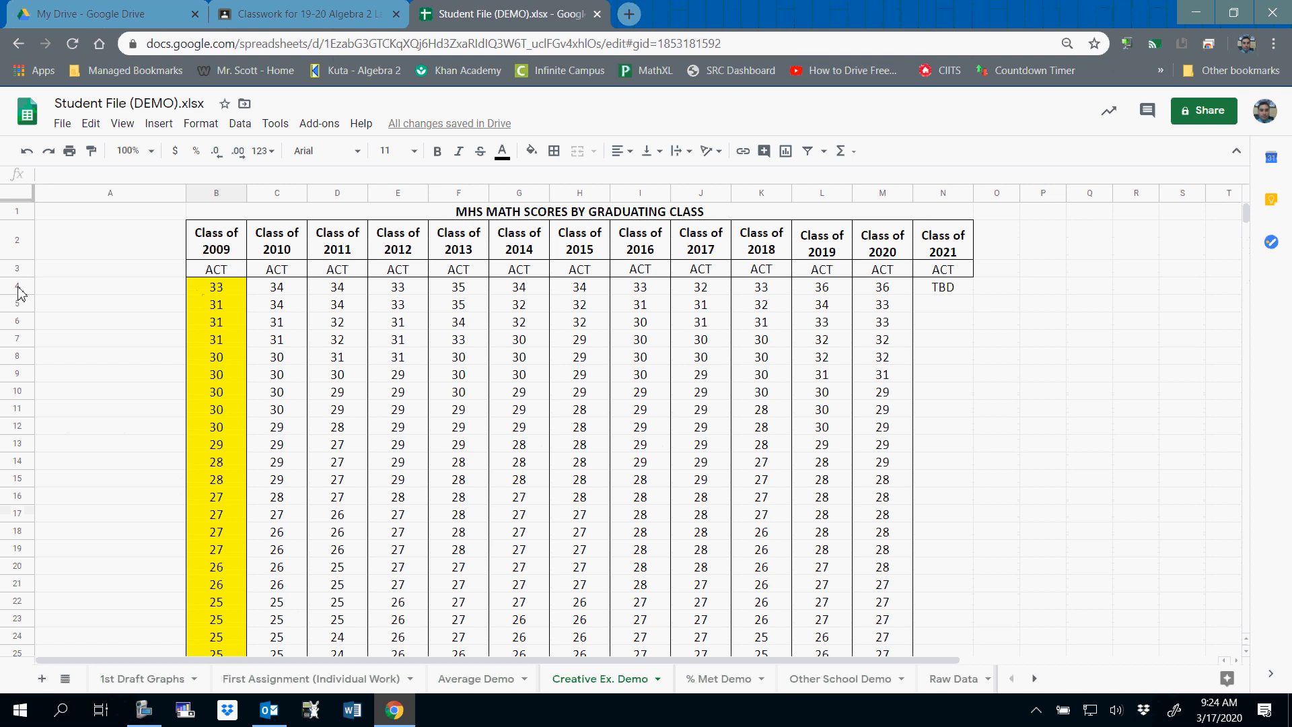
pyautogui.moveTo(289, 288); pyautogui.dragTo(283, 590)
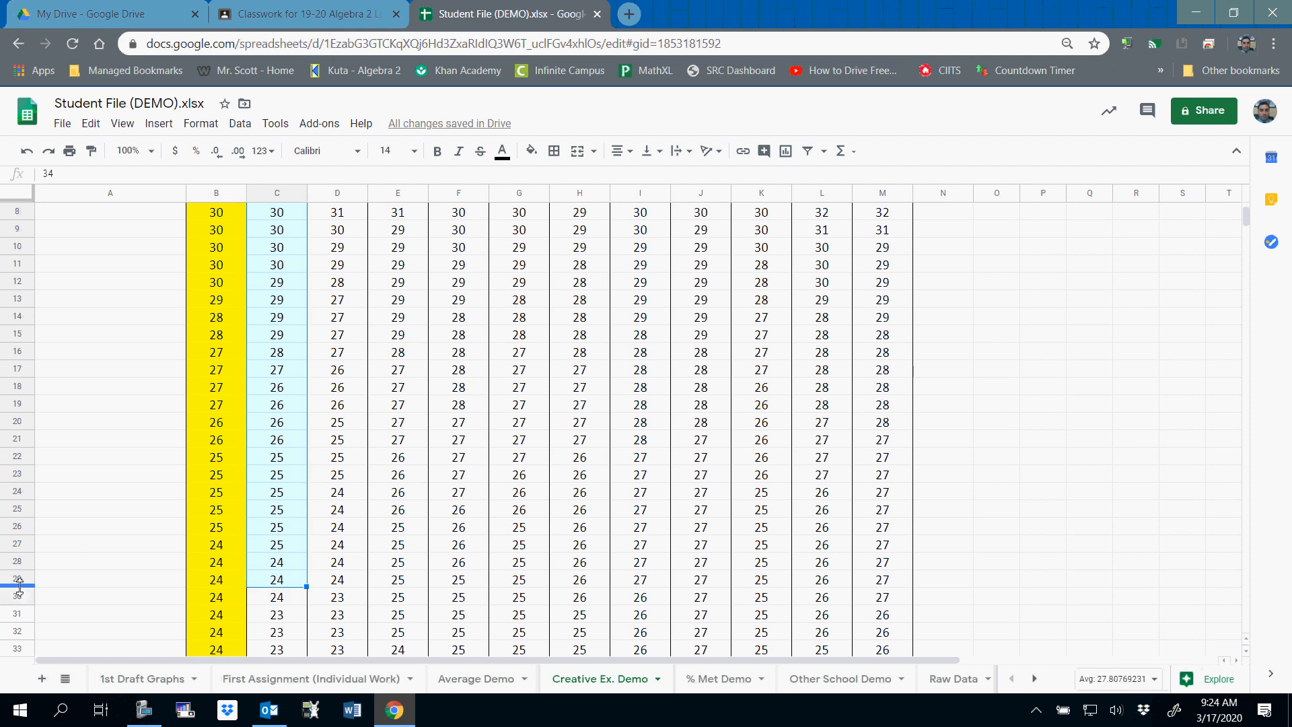
pyautogui.click(1147, 680)
pyautogui.click(1085, 653)
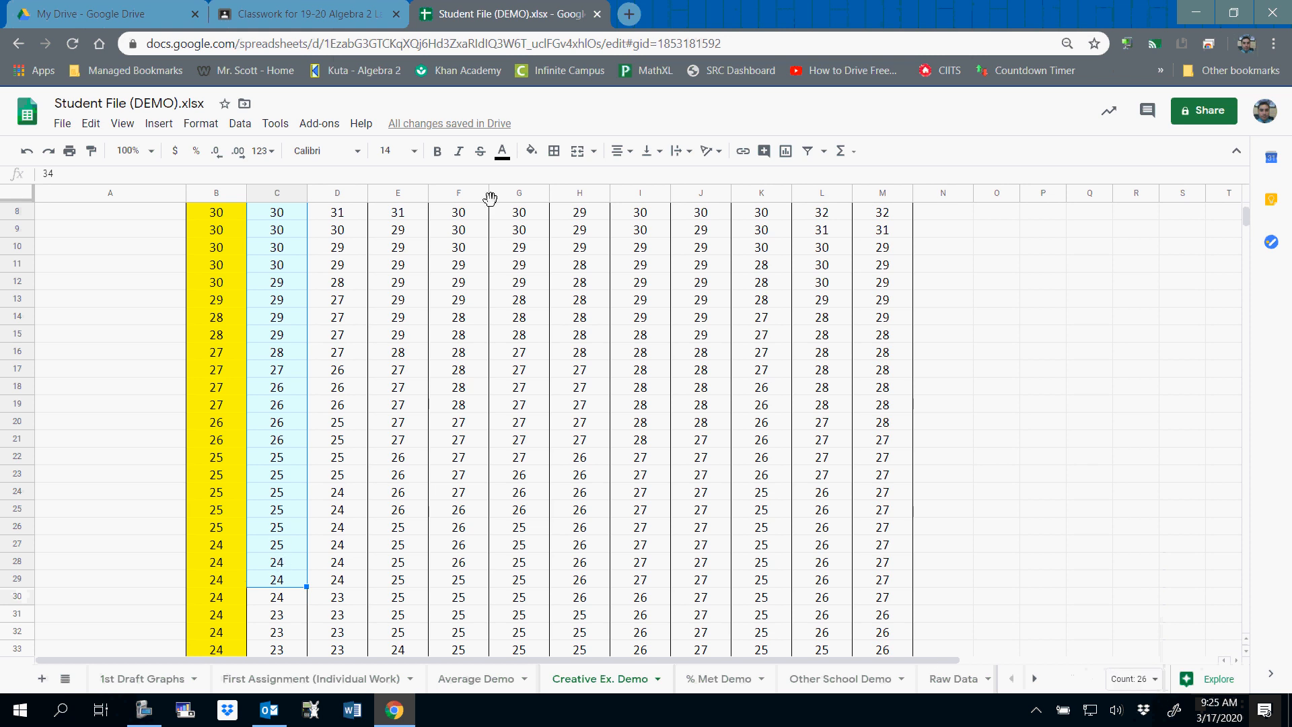
pyautogui.click(531, 152)
pyautogui.click(589, 224)
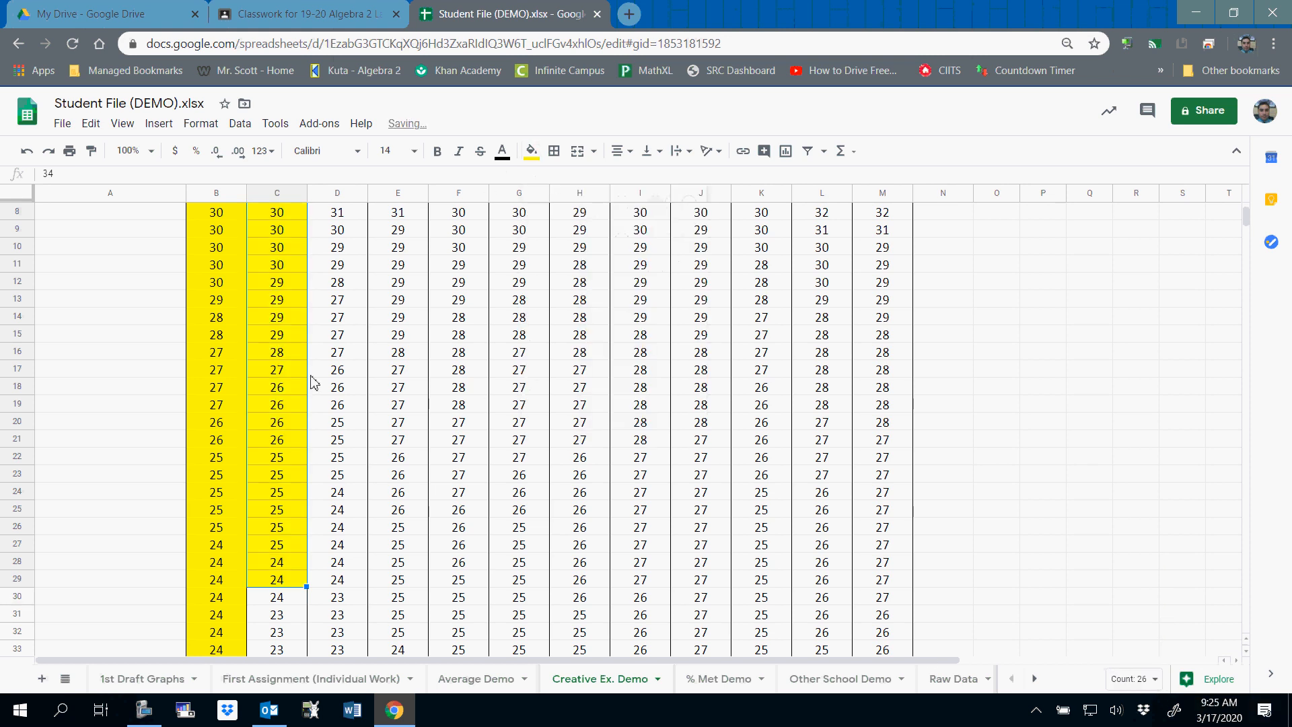
# Fill the bottom 26 Class of 2010 scores, C81:C106, with cyan to mark the bottom 25% group.
pyautogui.scroll(-2, 317, 439)
pyautogui.scroll(-20, 280, 498)
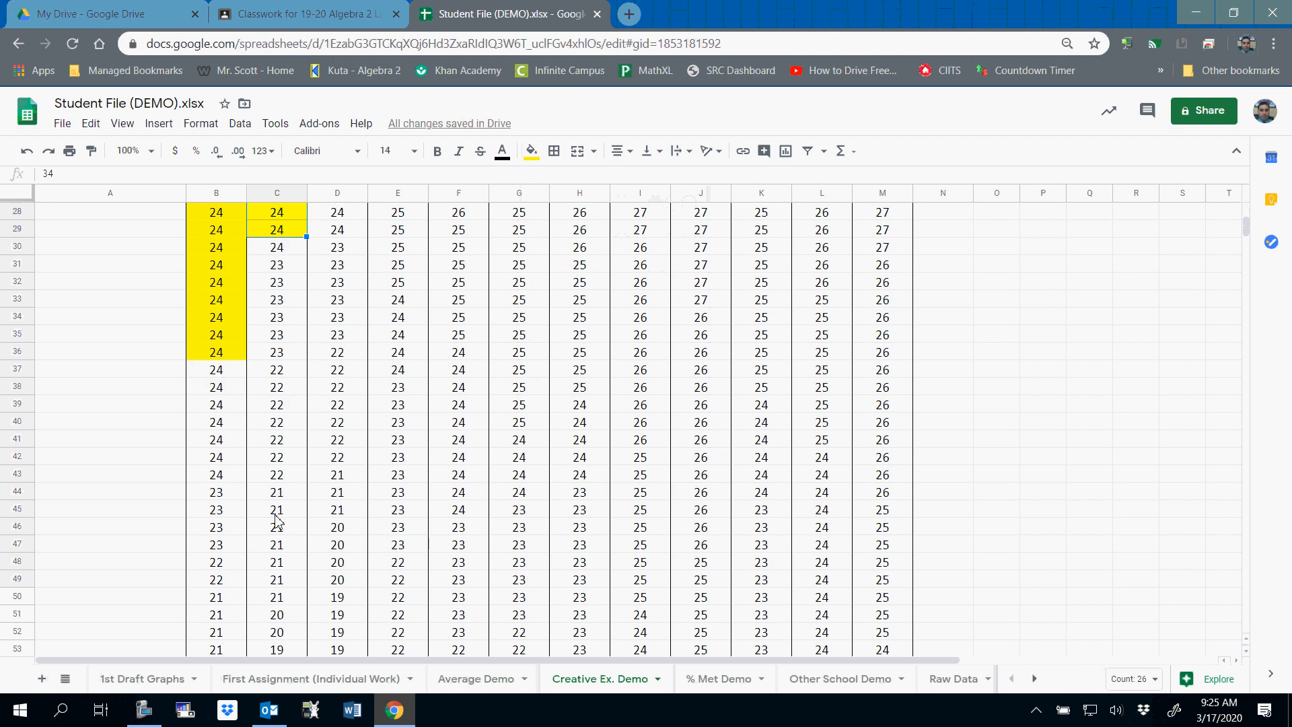
pyautogui.scroll(-5, 281, 498)
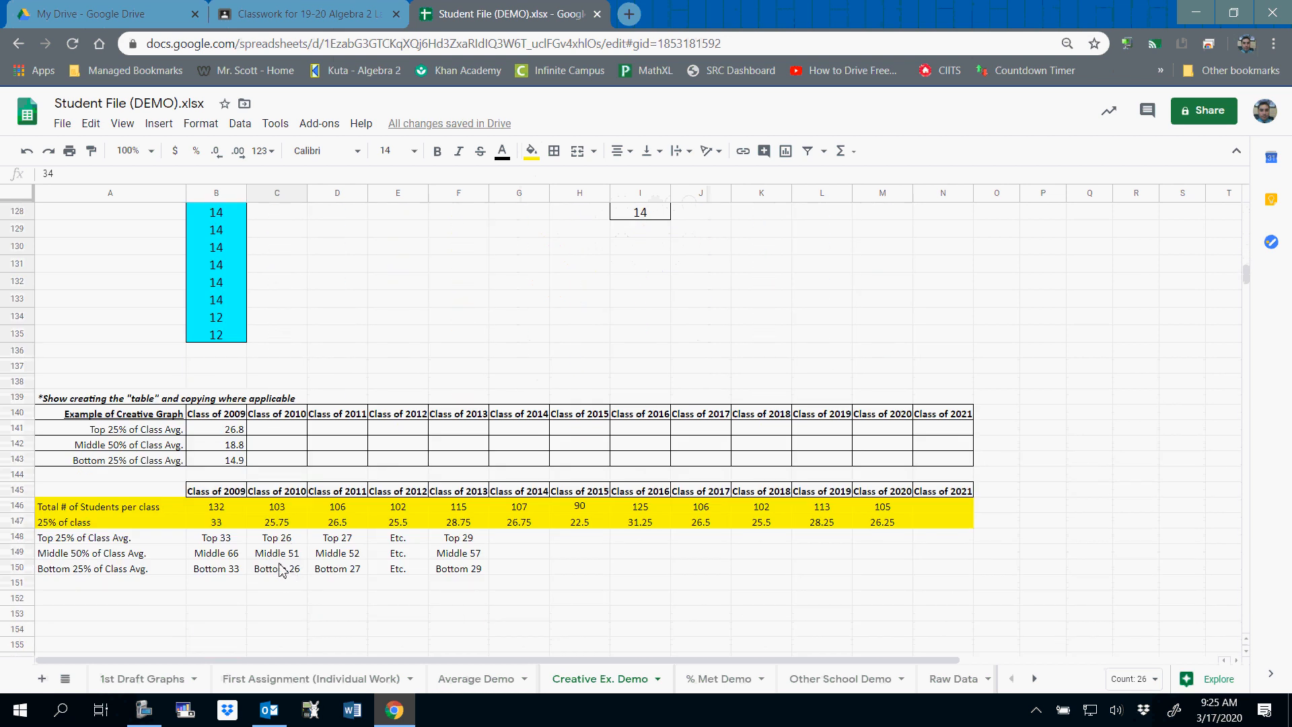
pyautogui.scroll(11, 339, 342)
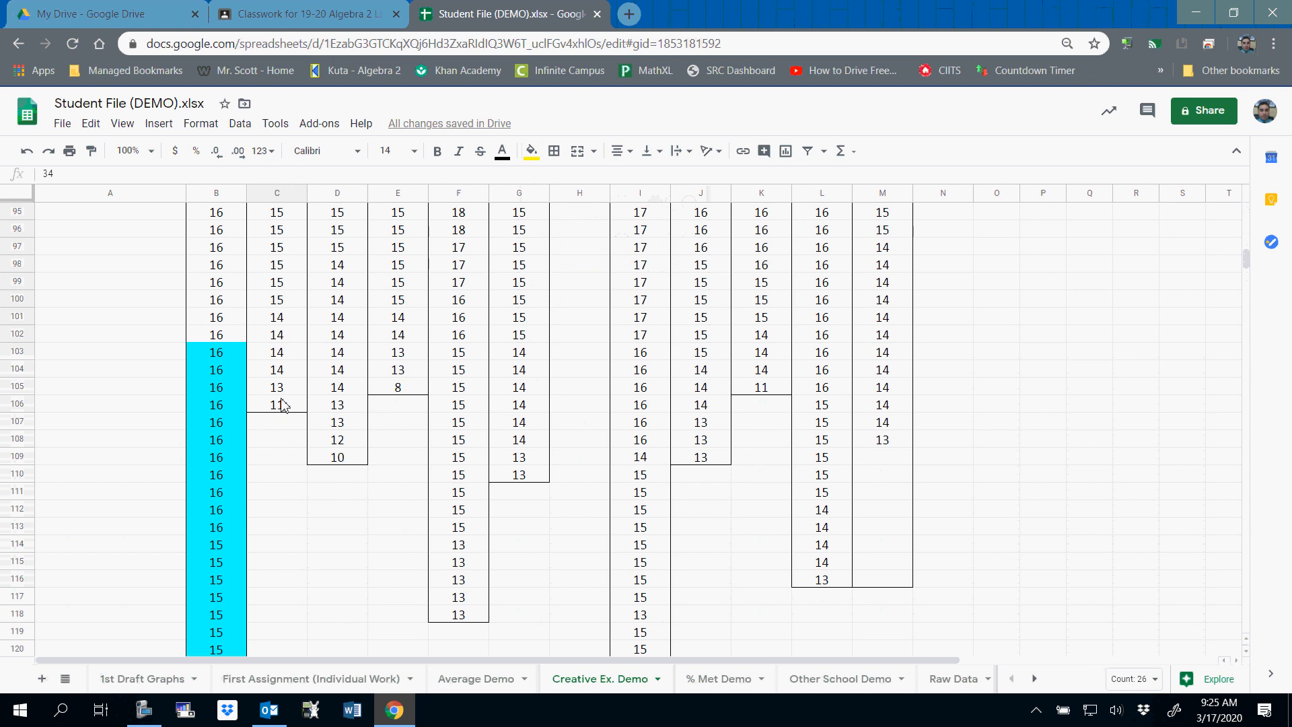
pyautogui.moveTo(283, 404); pyautogui.dragTo(263, 309)
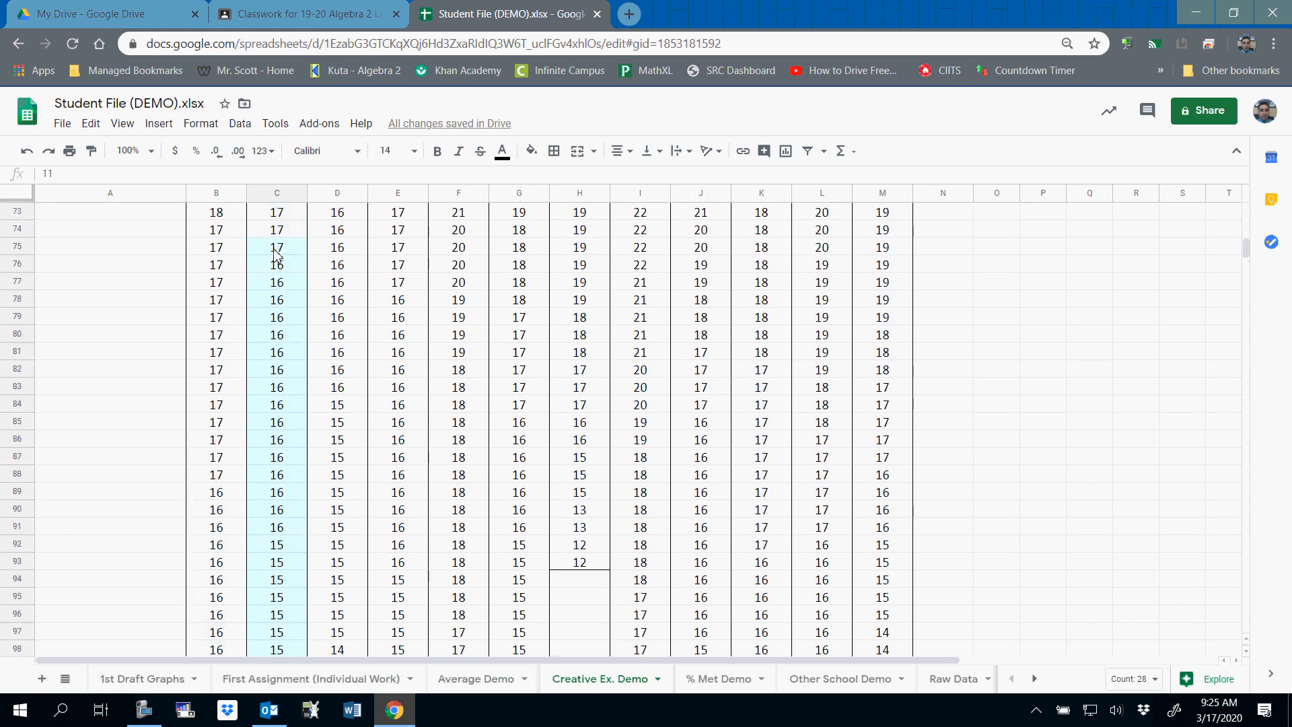
pyautogui.moveTo(276, 341); pyautogui.dragTo(275, 358)
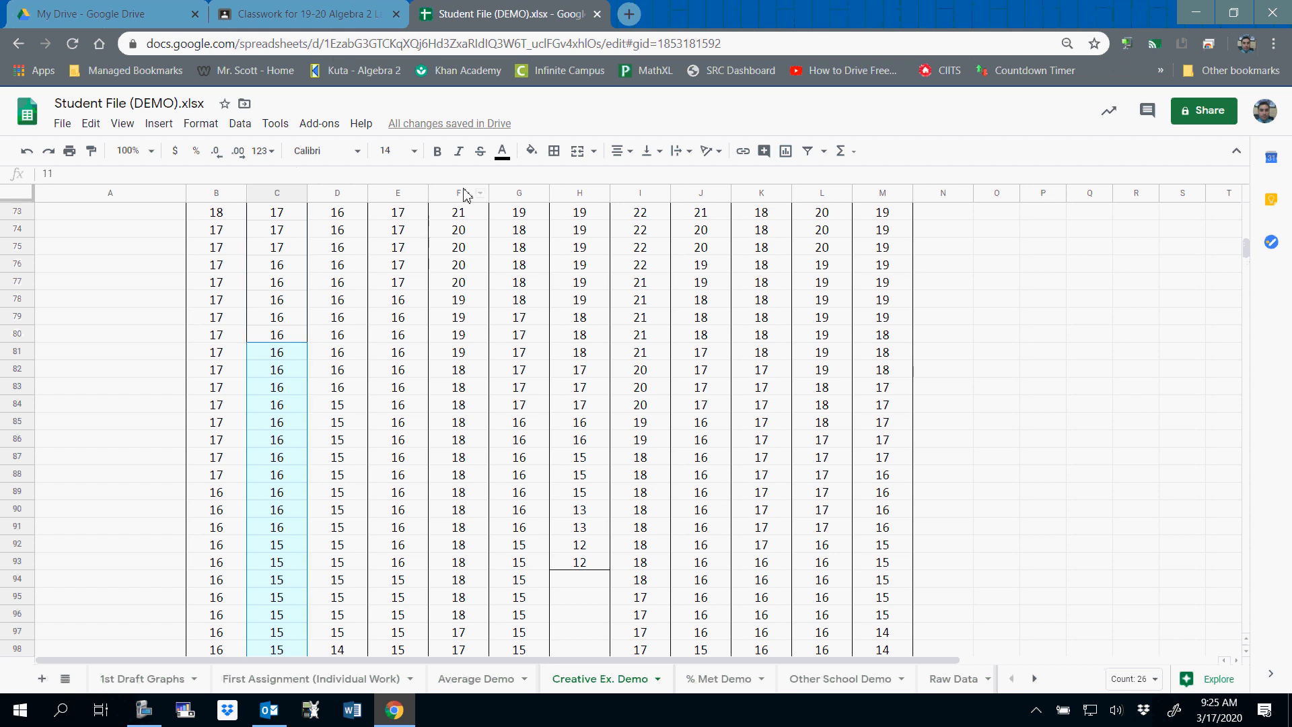
pyautogui.click(531, 151)
pyautogui.click(629, 227)
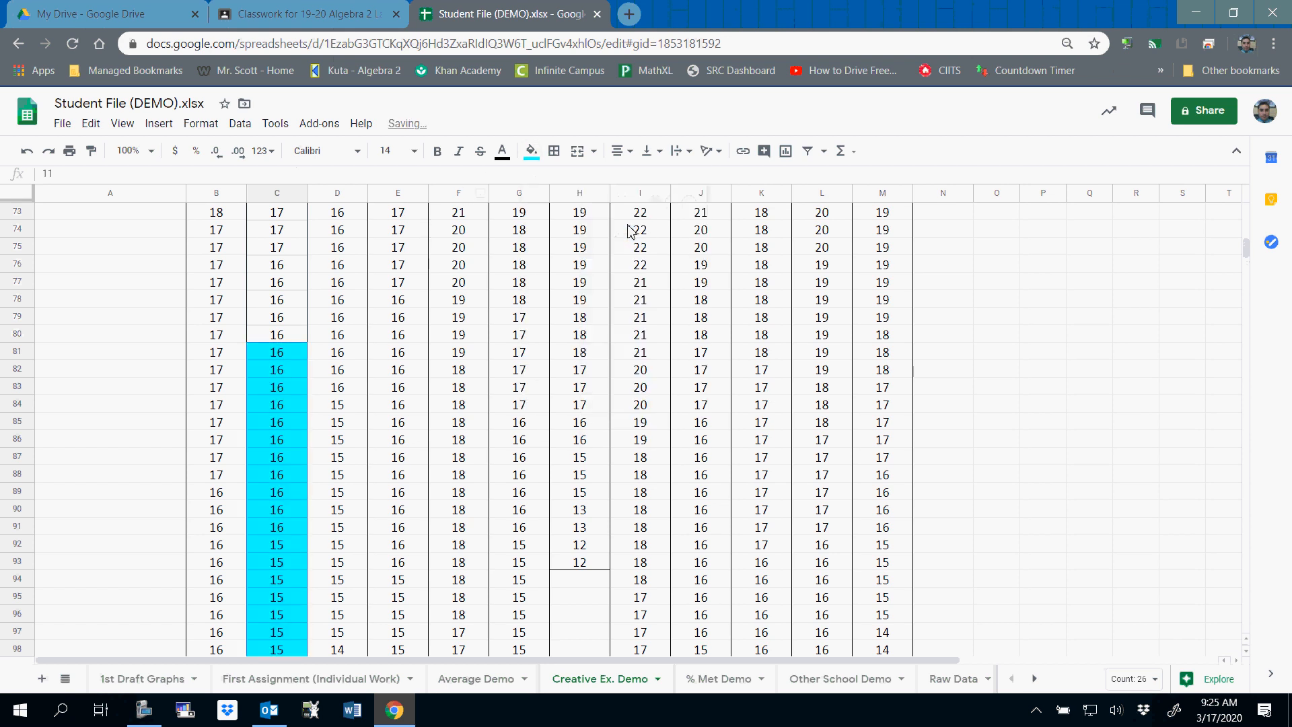
# Select the yellow Class of 2010 scores, C4:C29, and switch the selection summary from count to average.
pyautogui.scroll(-5, 393, 422)
pyautogui.scroll(15, 377, 426)
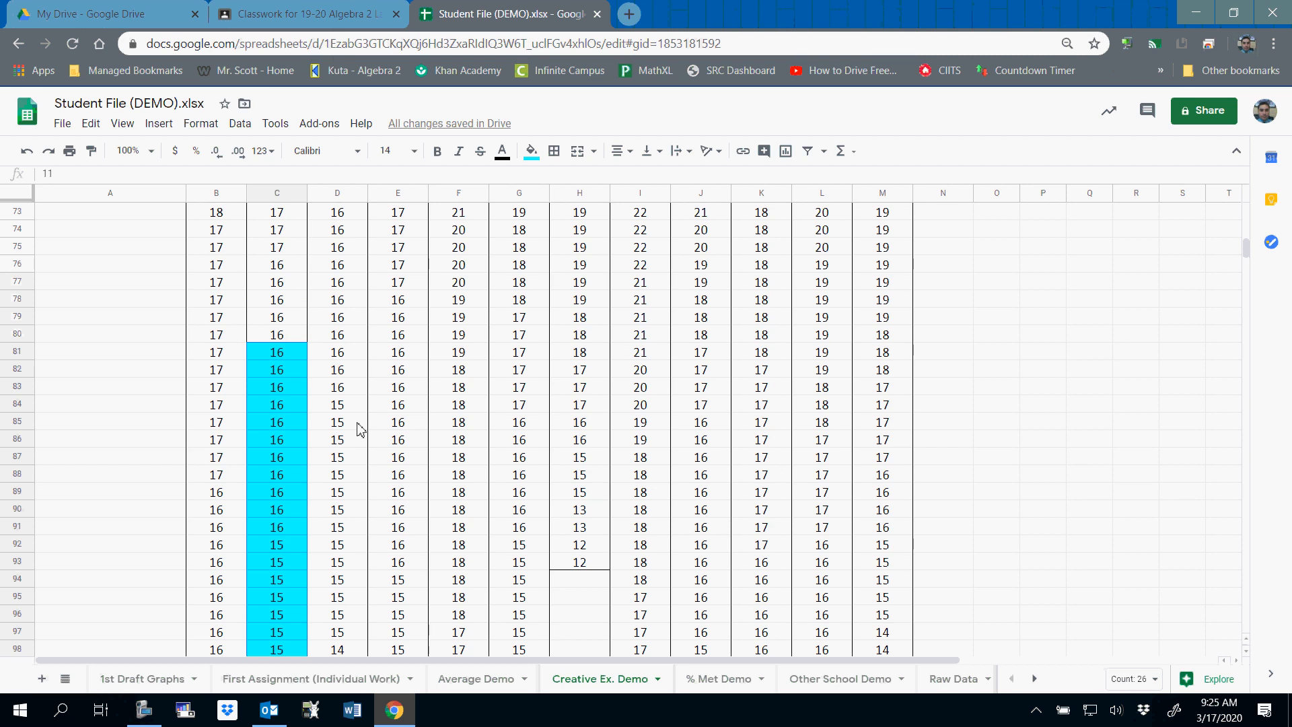
pyautogui.scroll(10, 360, 428)
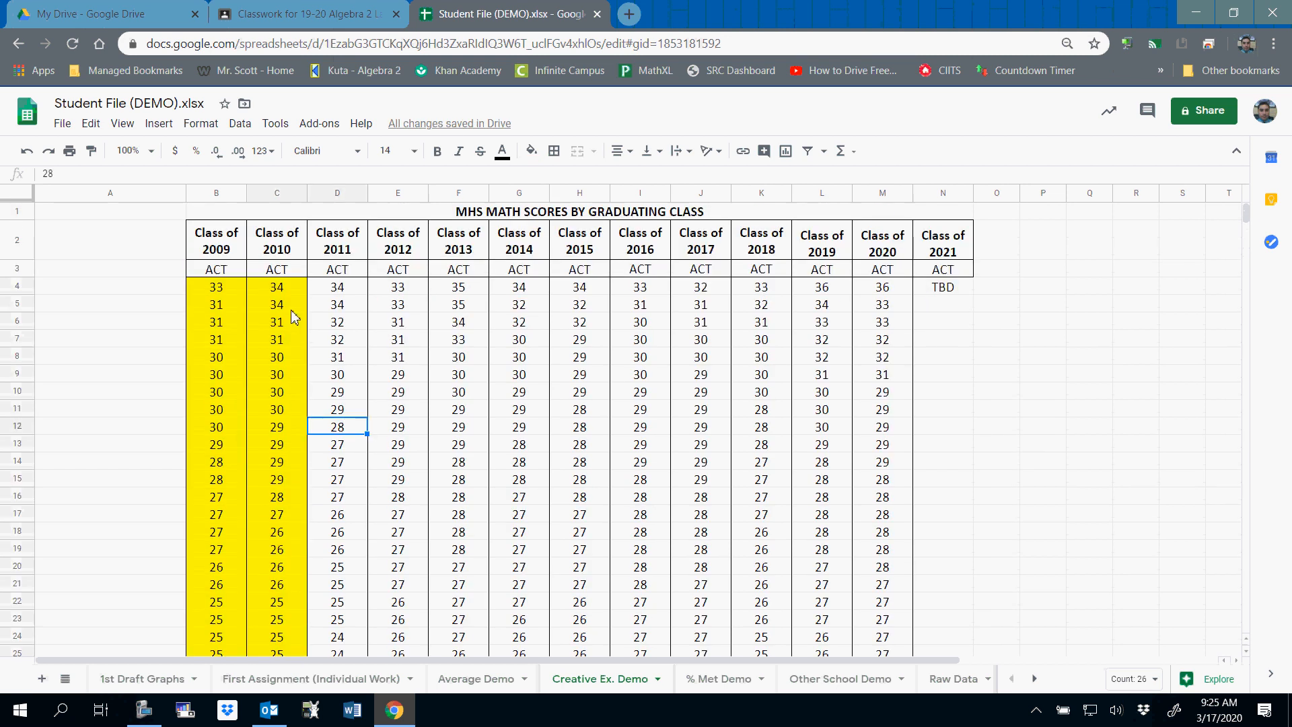
pyautogui.click(283, 295)
pyautogui.moveTo(283, 306); pyautogui.dragTo(281, 569)
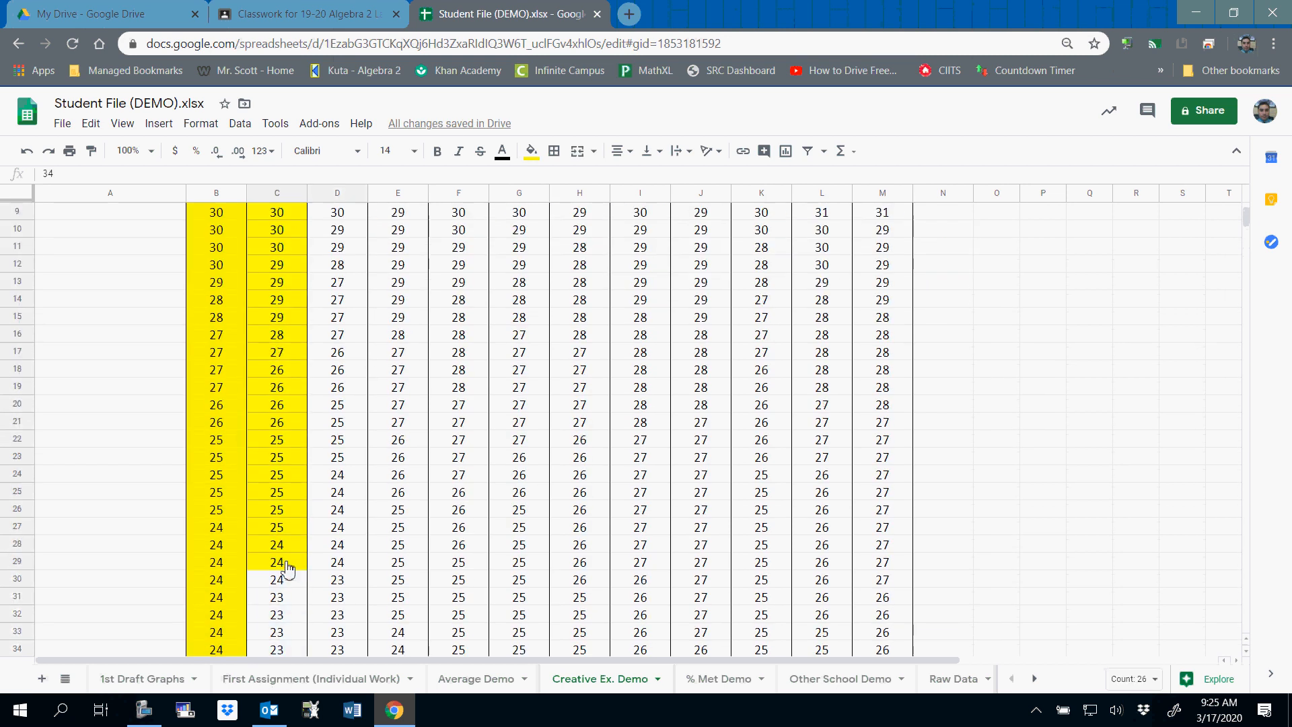
pyautogui.click(1114, 678)
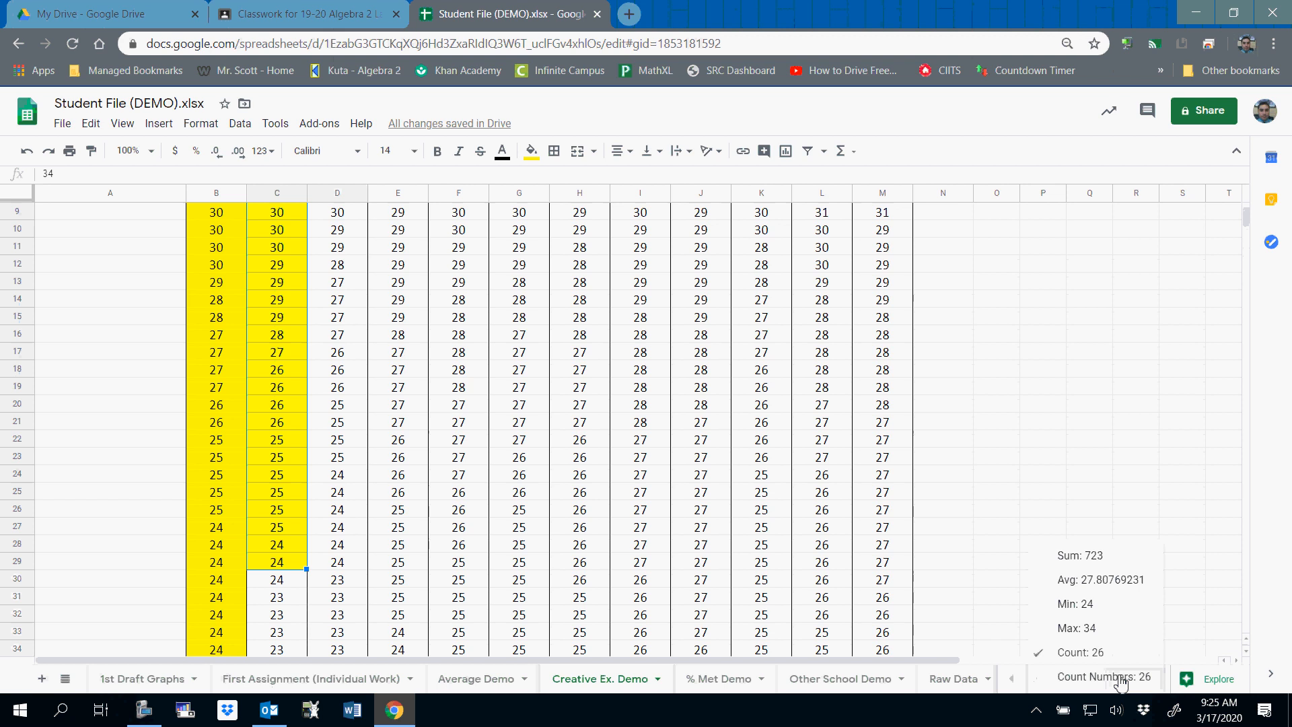
pyautogui.click(1104, 587)
# Enter 27.8 as the Class of 2010 top 25% average in cell C141 of the creative graph table.
pyautogui.scroll(-20, 390, 513)
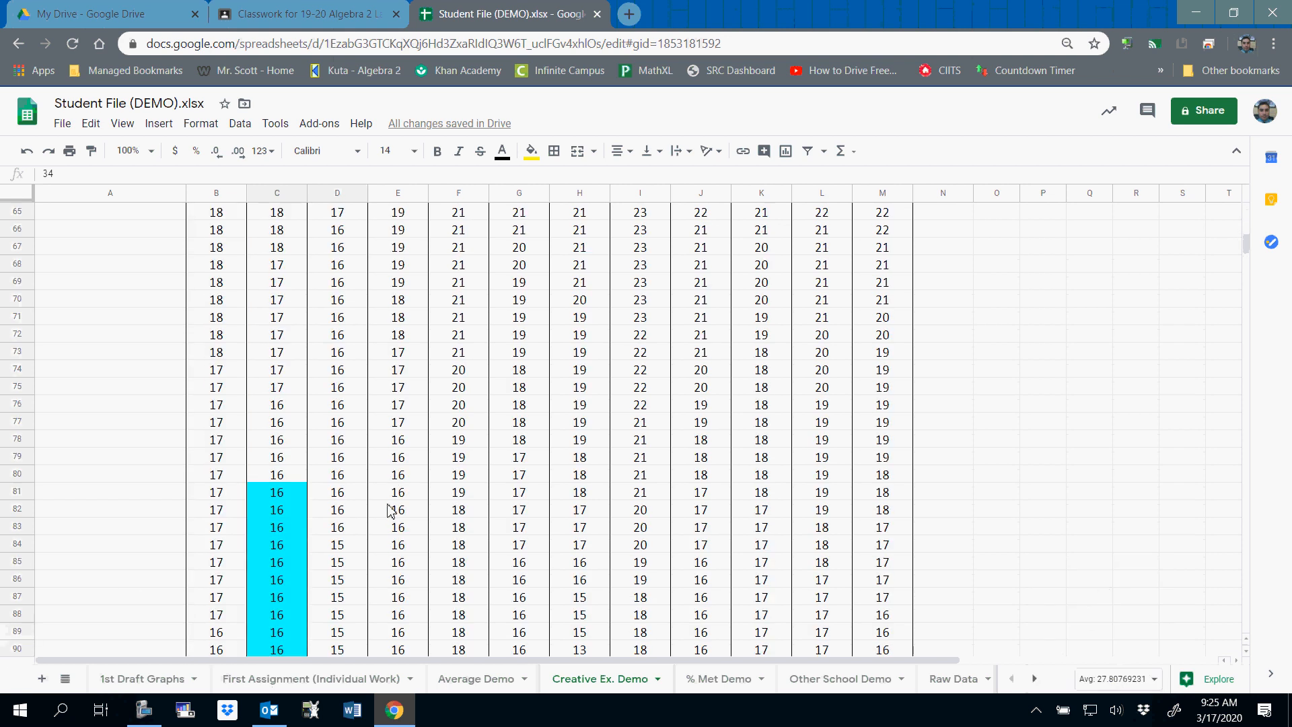
pyautogui.click(278, 552)
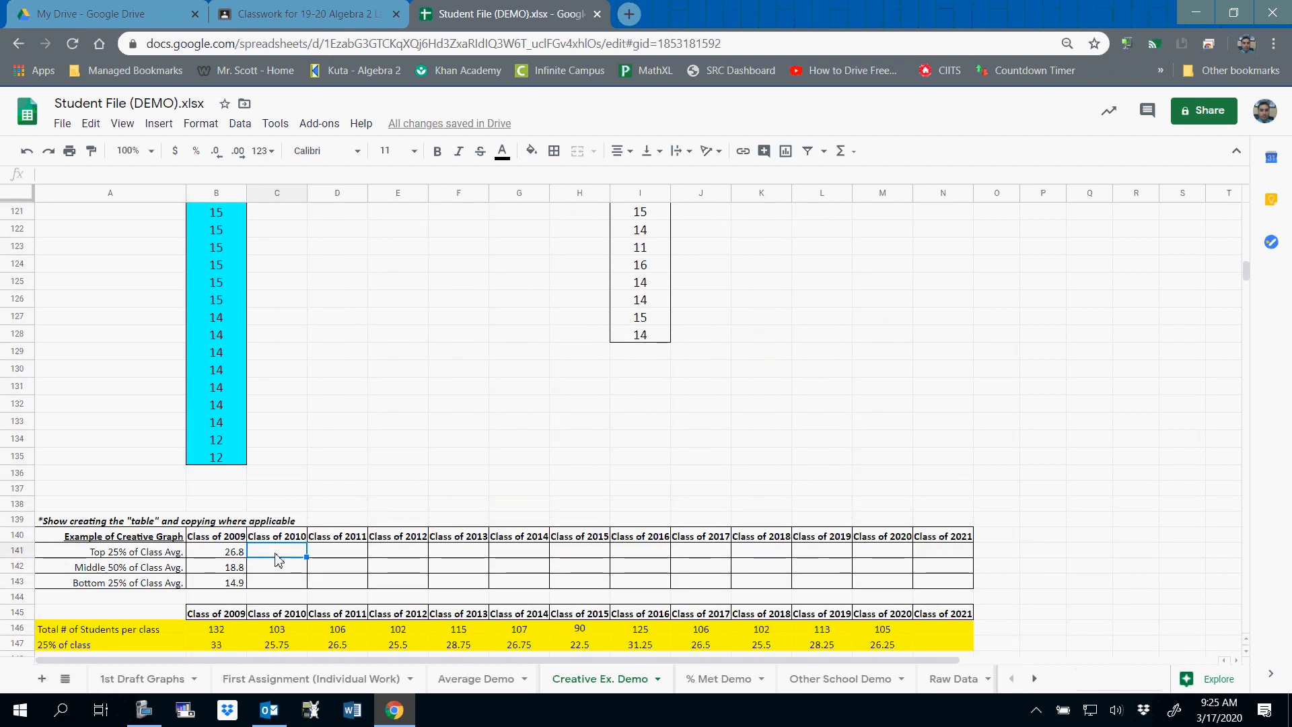
pyautogui.write('27.8')
pyautogui.press('Return')
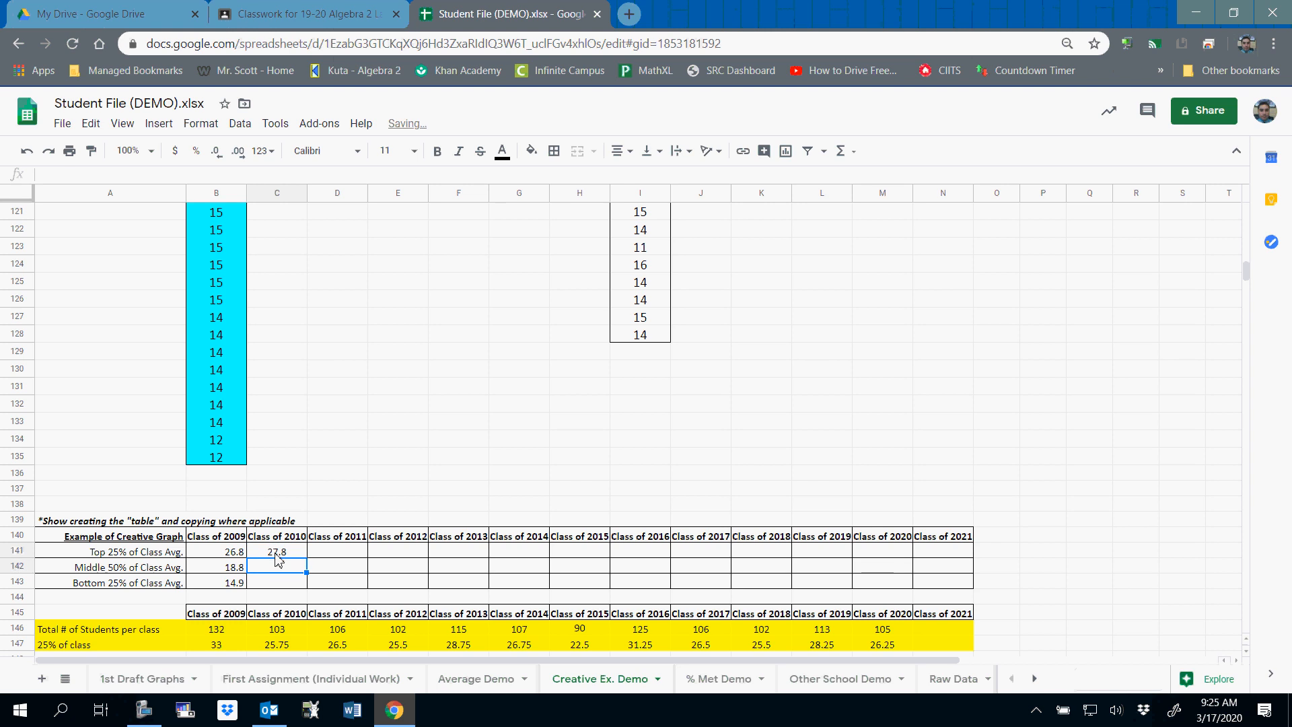
# Average the uncoloured middle Class of 2010 scores, C30:C80, and enter 19.5 as the middle 50% average in cell C142.
pyautogui.scroll(15, 283, 384)
pyautogui.scroll(18, 283, 387)
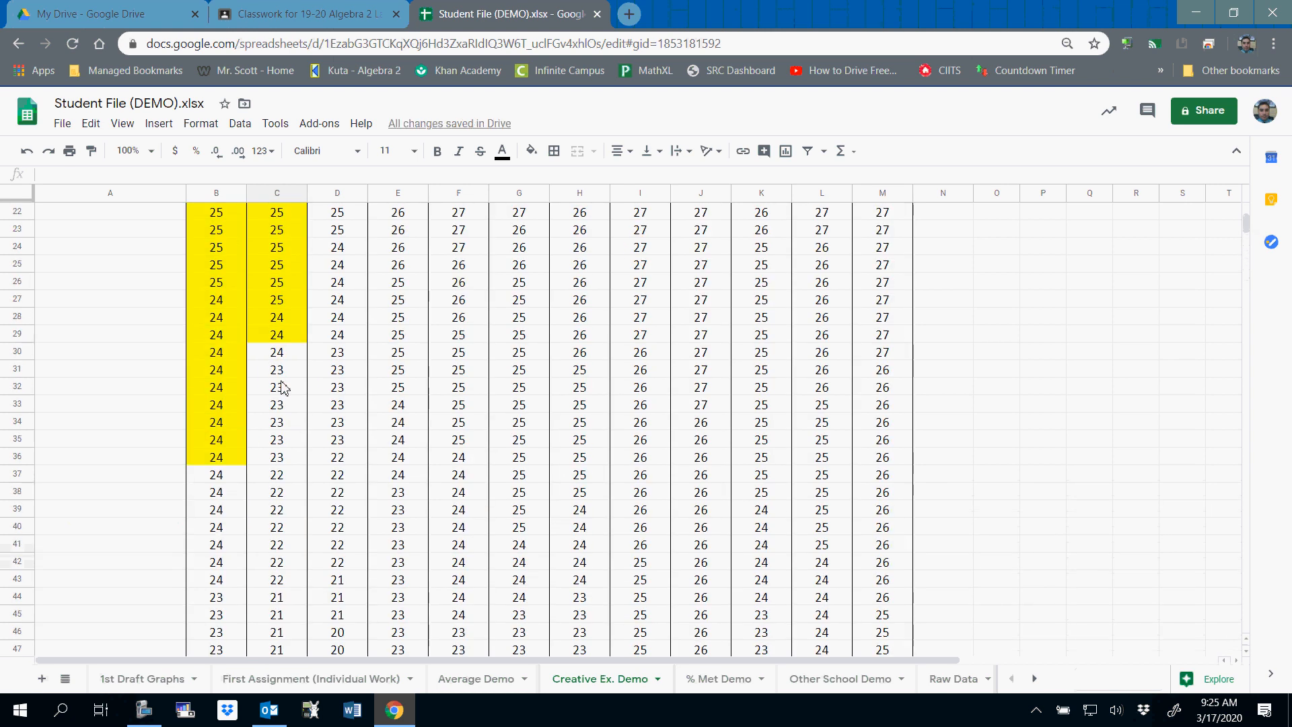
pyautogui.moveTo(279, 355); pyautogui.dragTo(288, 490)
pyautogui.scroll(-15, 289, 488)
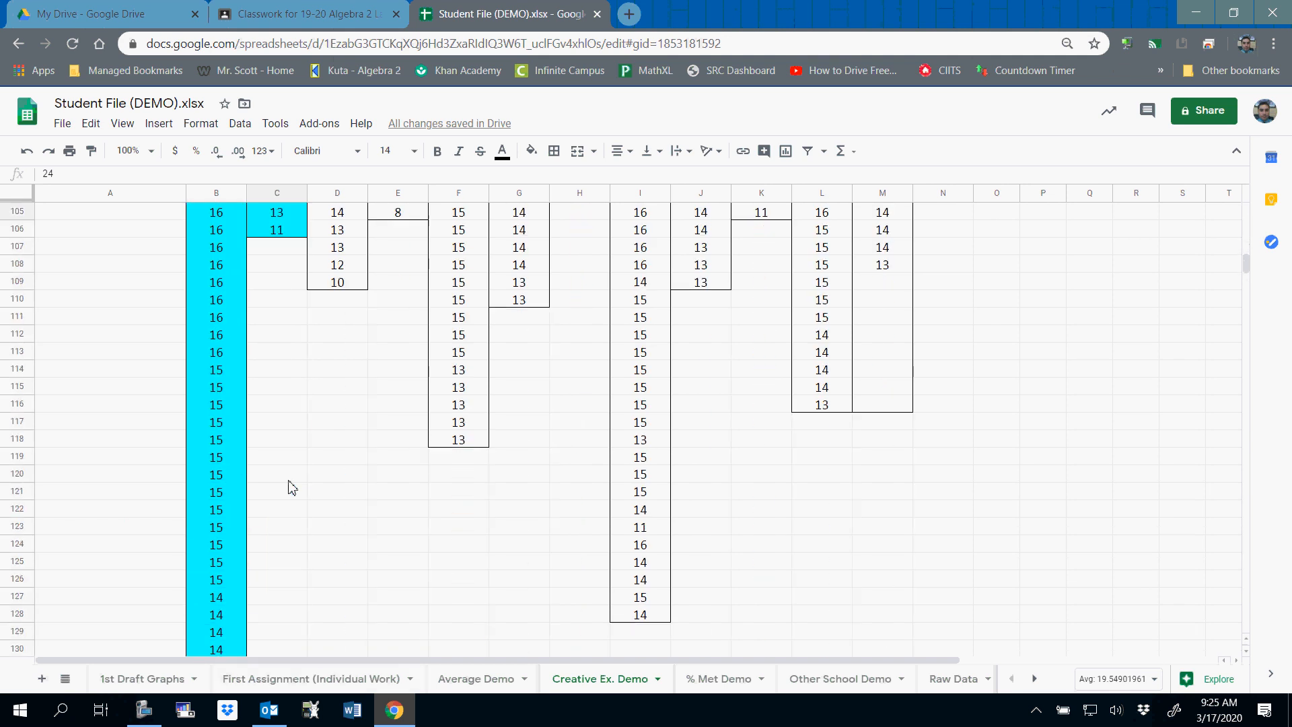
pyautogui.write('1')
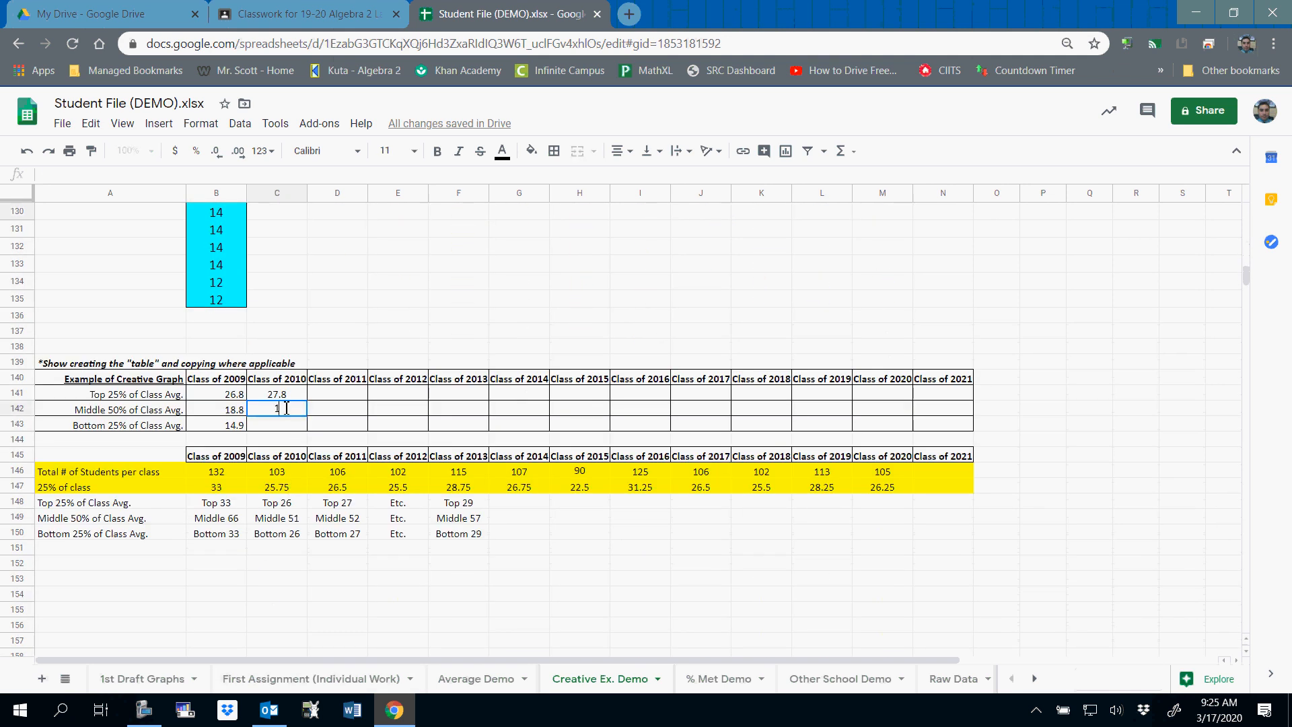
pyautogui.write('9.5')
pyautogui.press('Return')
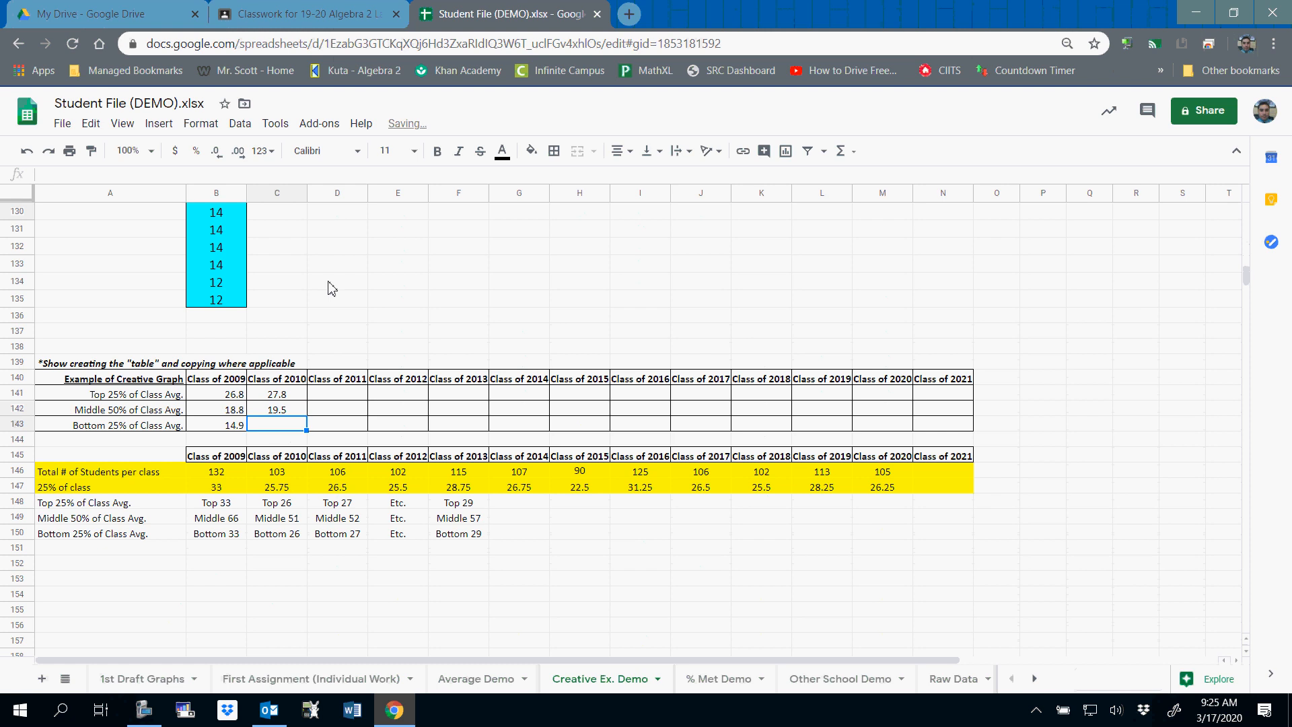
# Average the cyan Class of 2010 scores, C81:C106, and enter 15 as the bottom 25% average in cell C143.
pyautogui.scroll(10, 327, 286)
pyautogui.moveTo(280, 441); pyautogui.dragTo(277, 317)
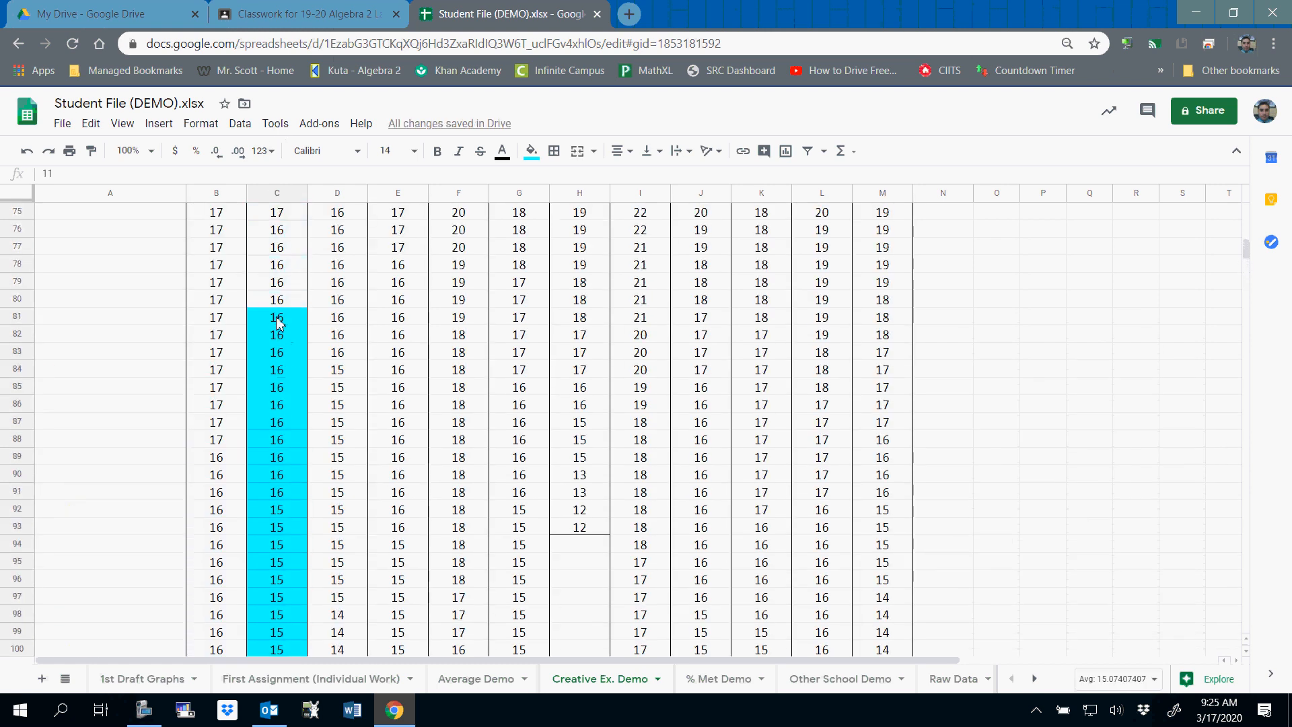
pyautogui.scroll(-18, 173, 370)
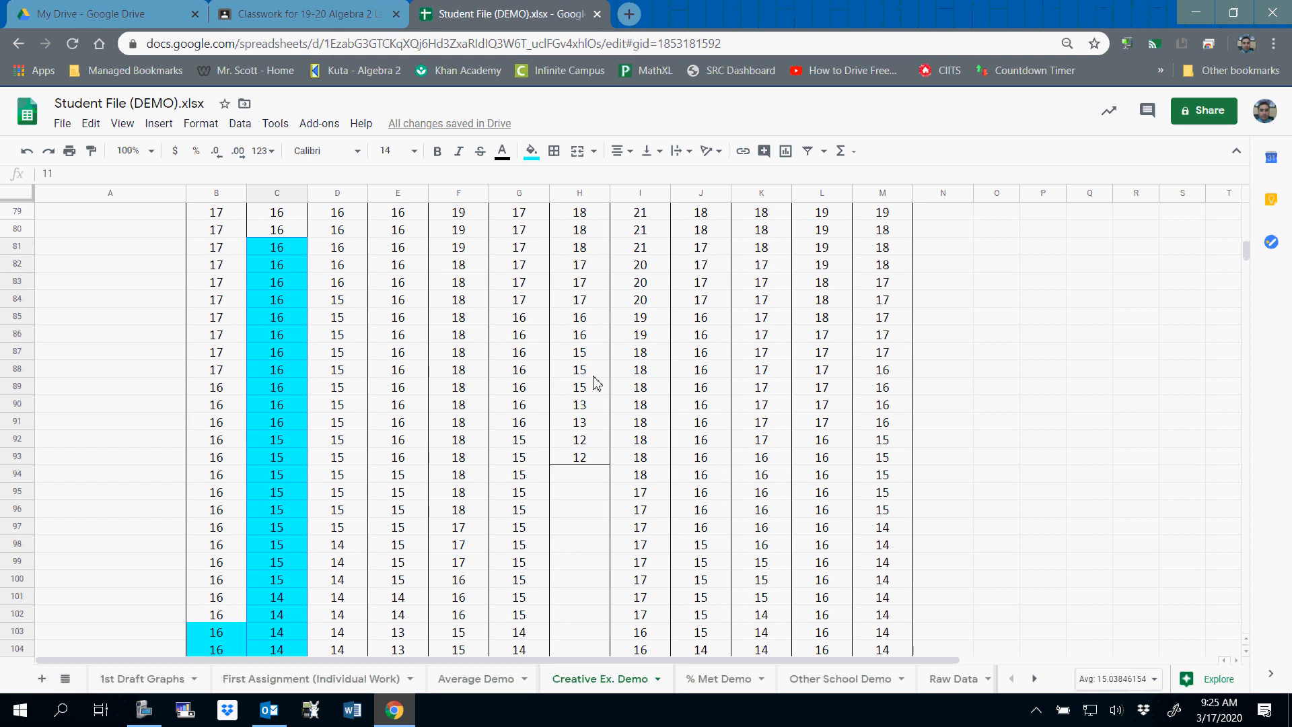
pyautogui.click(294, 444)
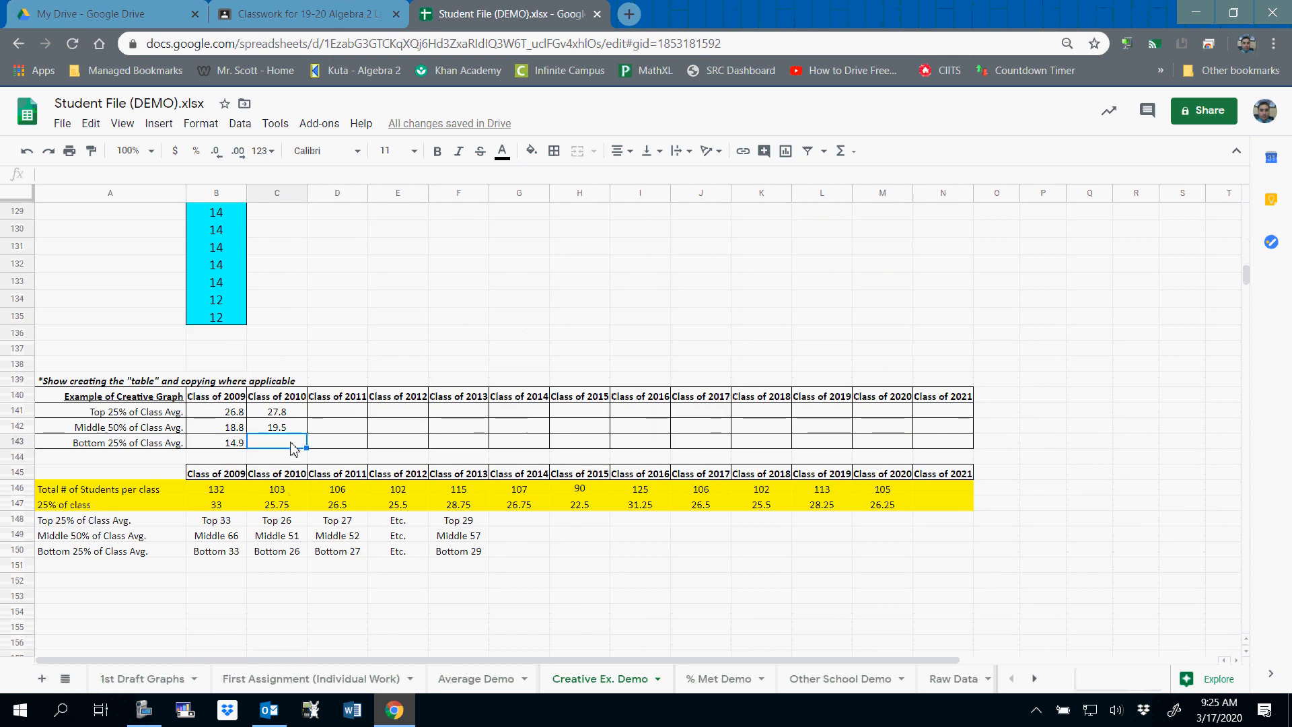
pyautogui.write('15')
pyautogui.press('Return')
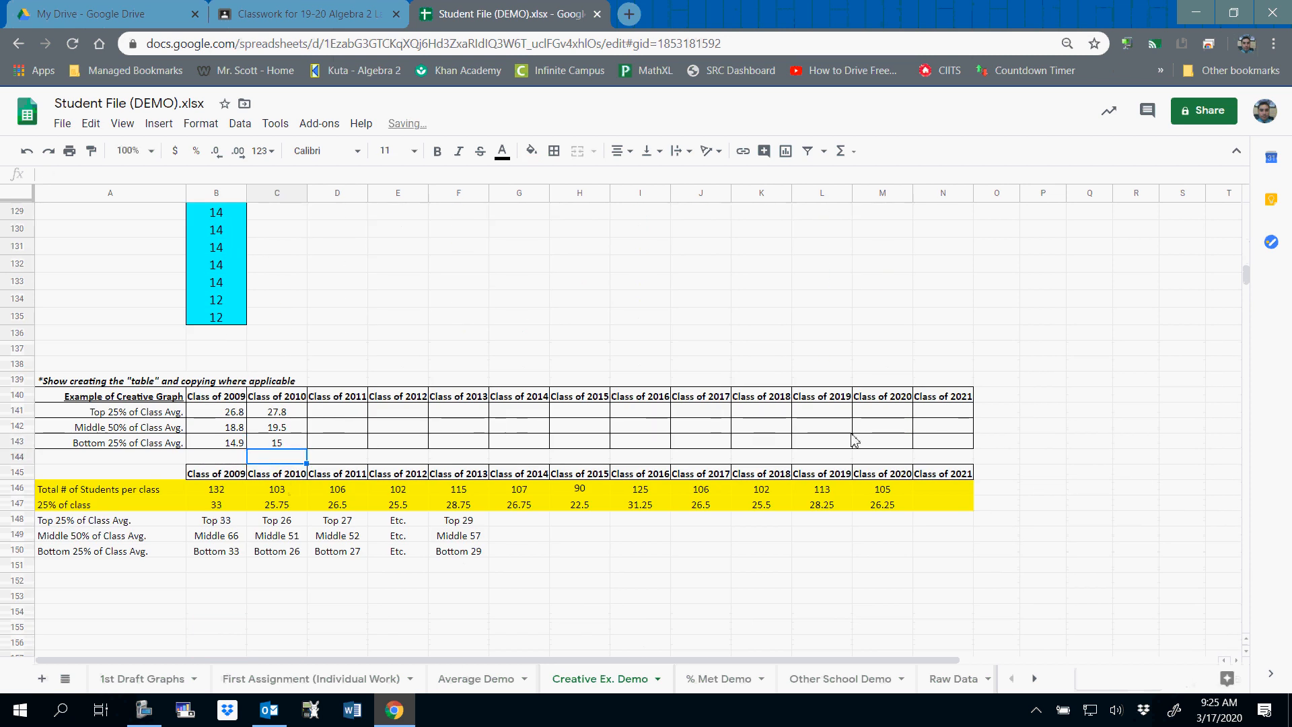
# Insert a chart from the completed sample averages table below the grey note, range A170:N173.
pyautogui.scroll(-3, 374, 437)
pyautogui.scroll(-7, 374, 438)
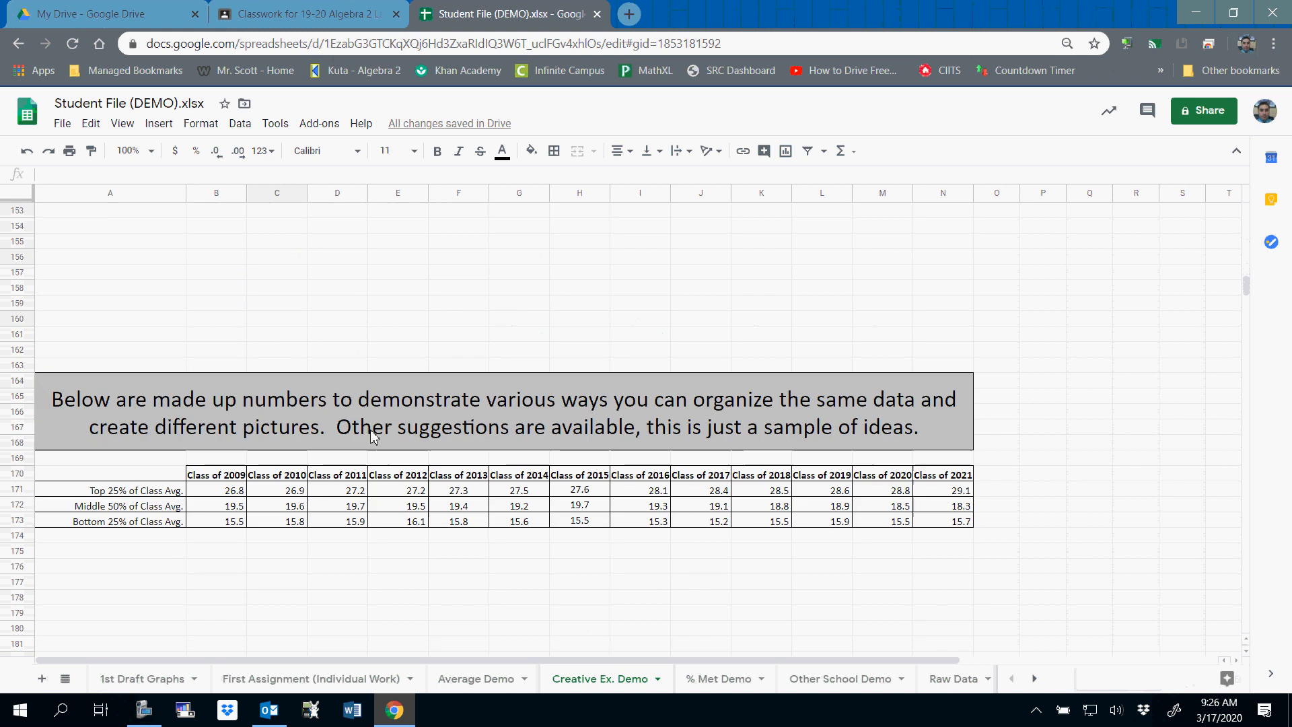
pyautogui.click(152, 399)
pyautogui.moveTo(152, 398); pyautogui.dragTo(960, 445)
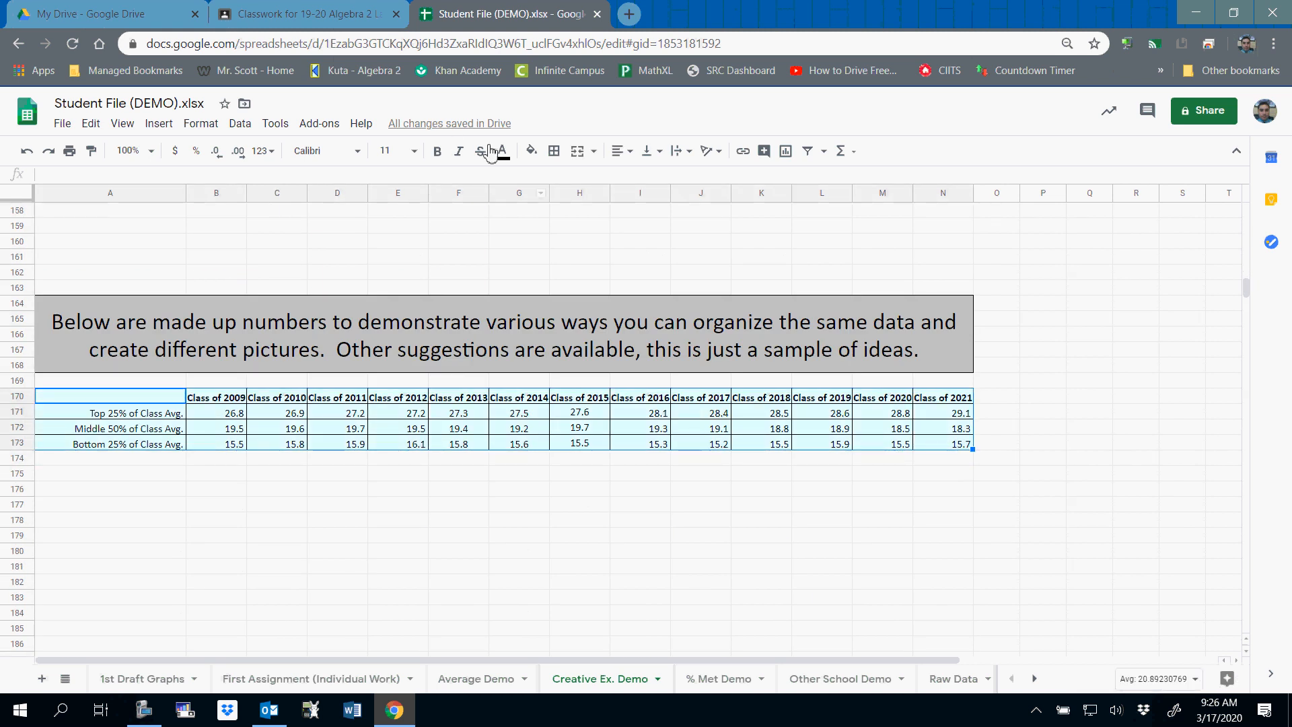
pyautogui.click(240, 123)
pyautogui.moveTo(168, 124)
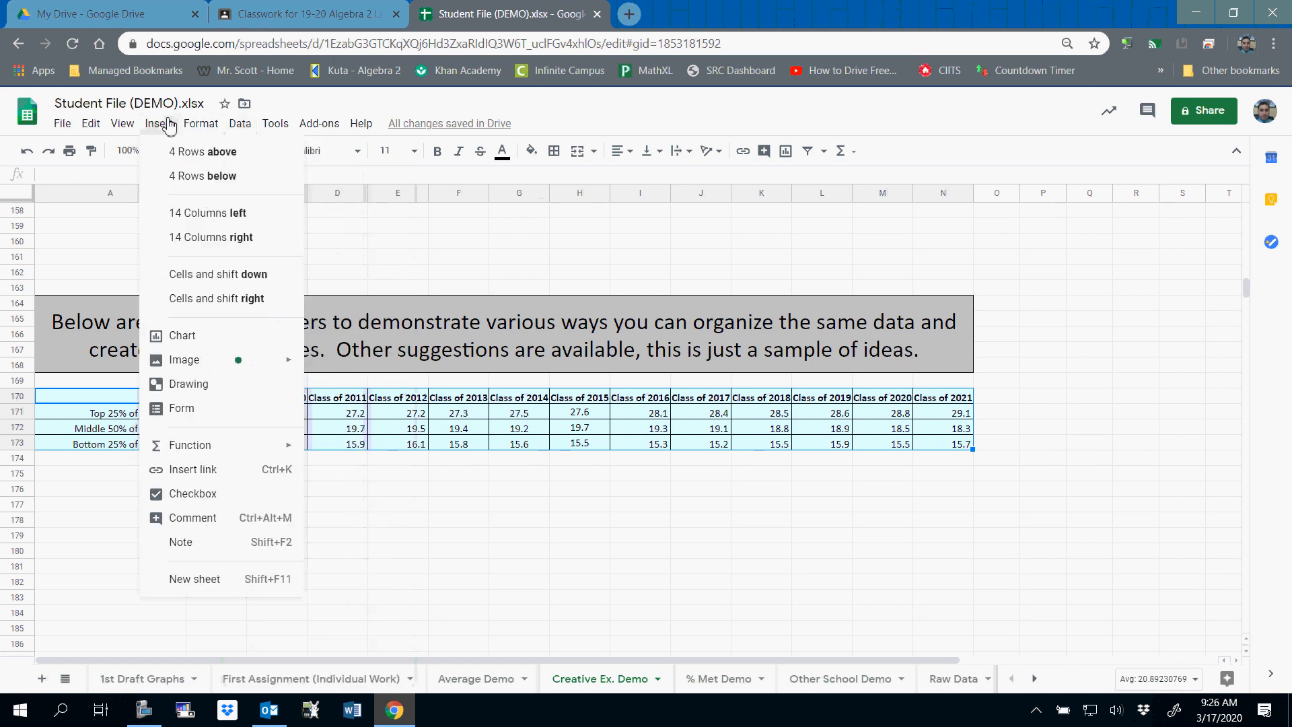
pyautogui.moveTo(237, 129)
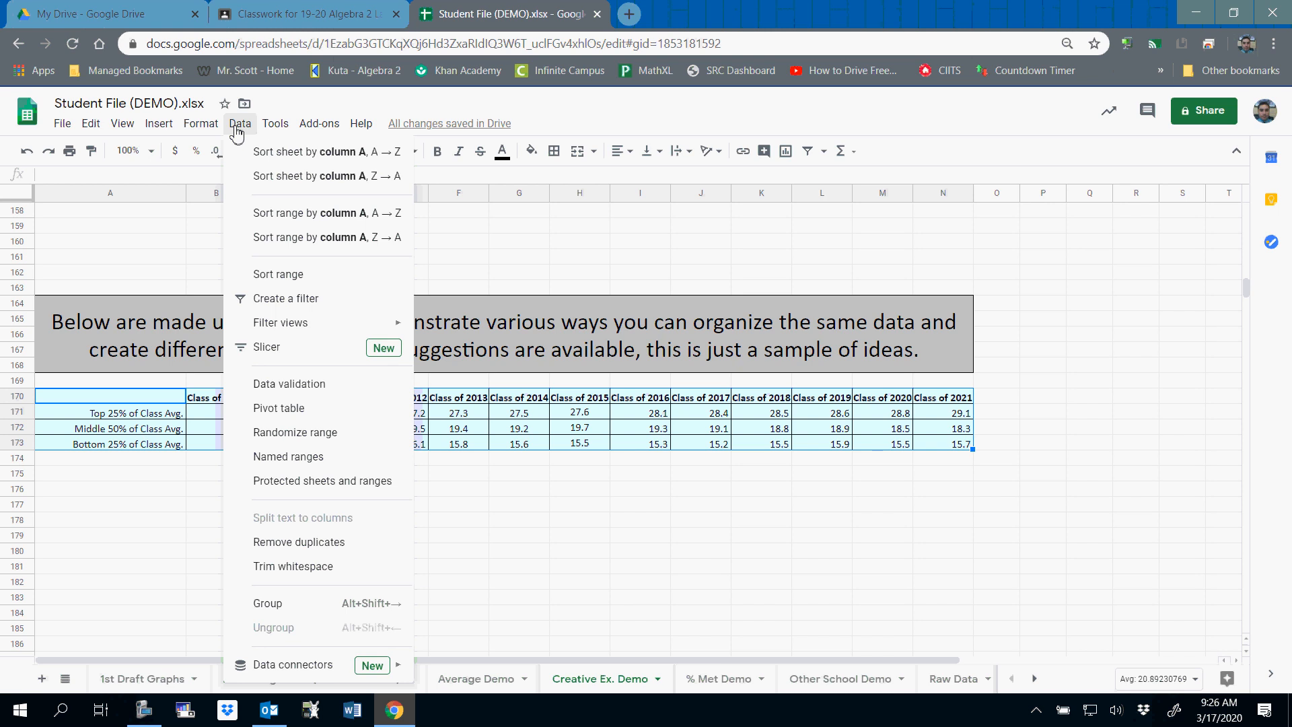
pyautogui.click(159, 123)
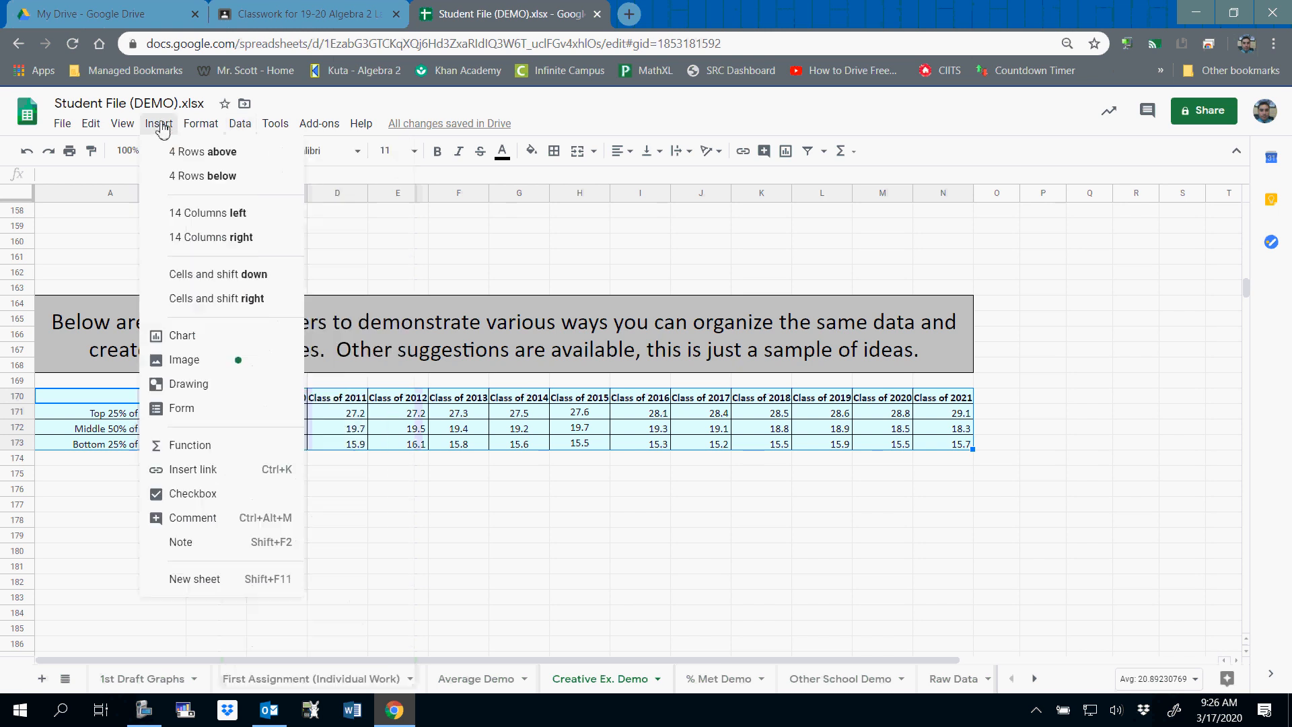
pyautogui.click(168, 343)
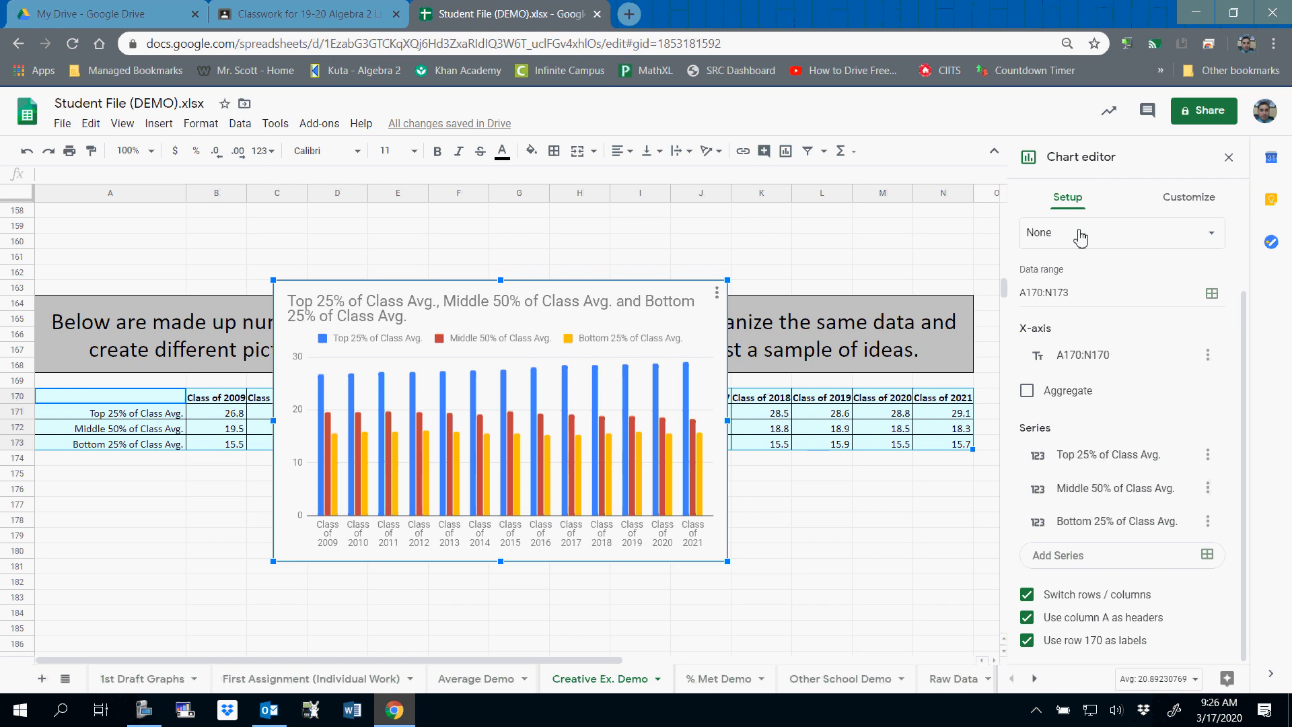
# Change the new chart of class averages from a column chart to a line chart.
pyautogui.scroll(2, 1080, 239)
pyautogui.click(1080, 259)
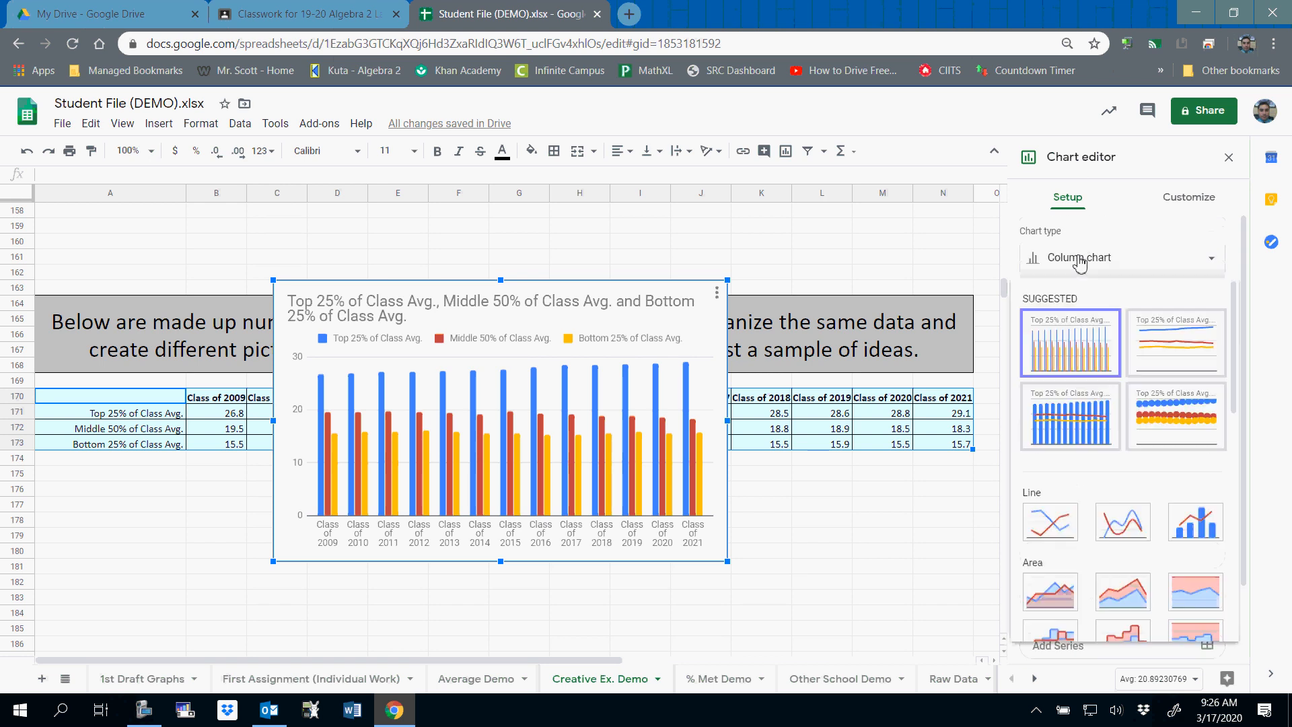
pyautogui.click(1051, 524)
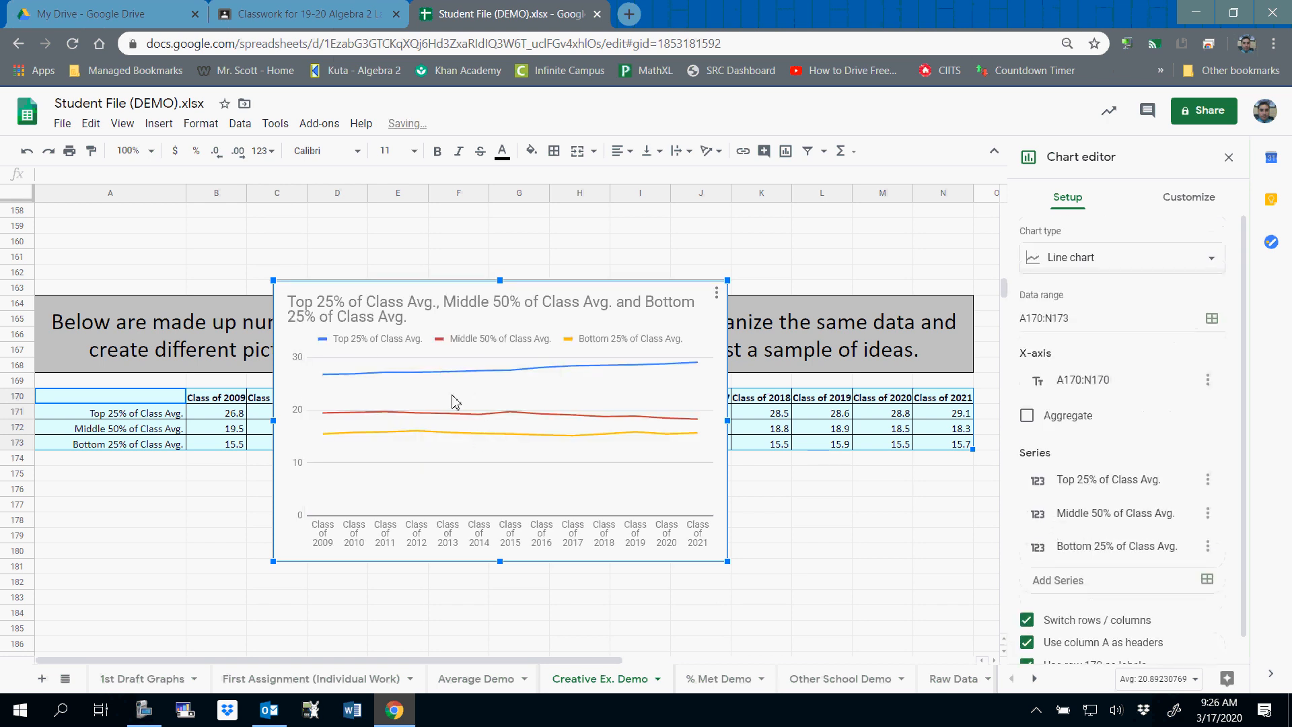
# Turn on data labels for the Top 25%, Middle 50% and Bottom 25% series of the line chart.
pyautogui.click(476, 375)
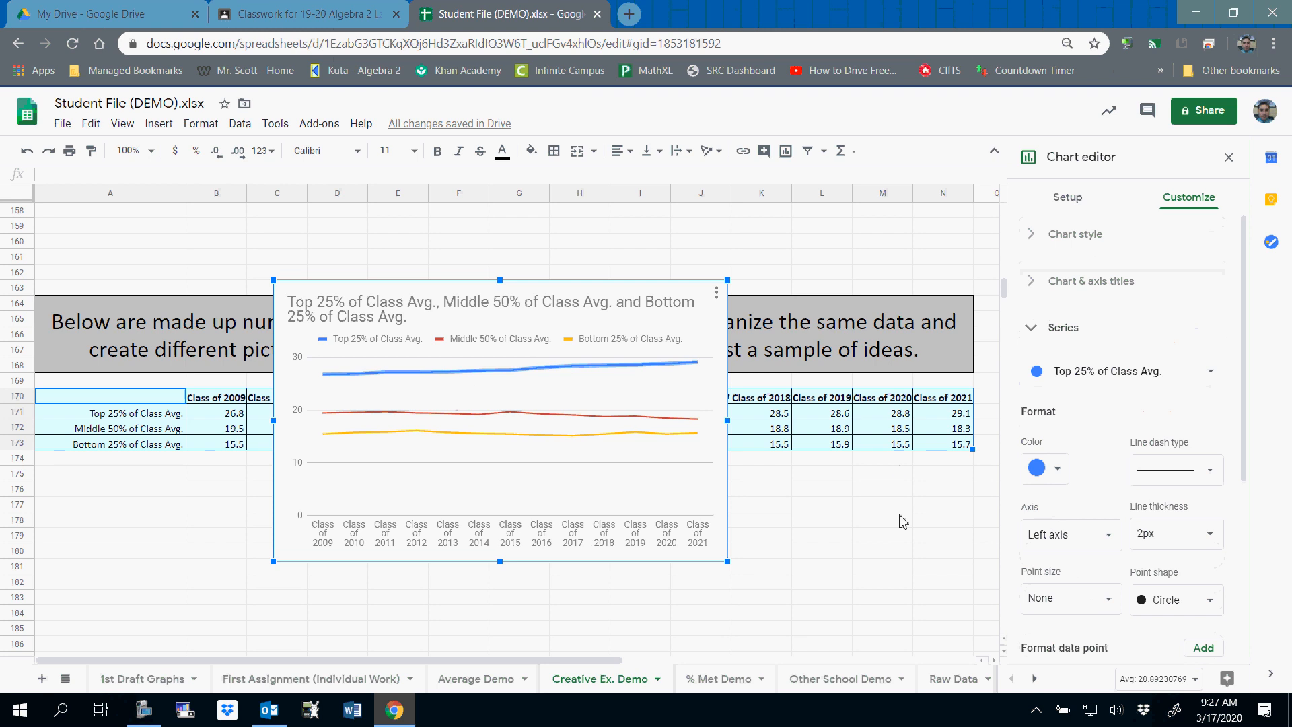
pyautogui.scroll(-2, 1135, 490)
pyautogui.click(1029, 614)
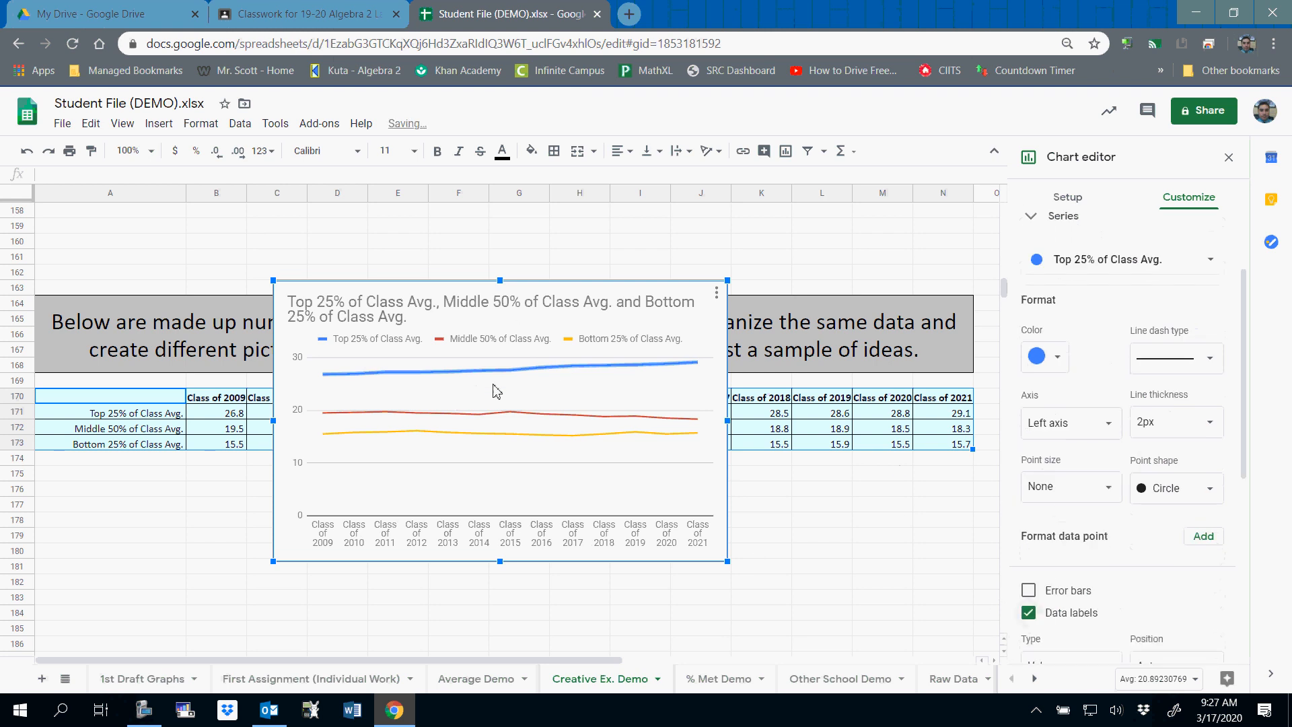
pyautogui.click(543, 415)
pyautogui.click(1029, 630)
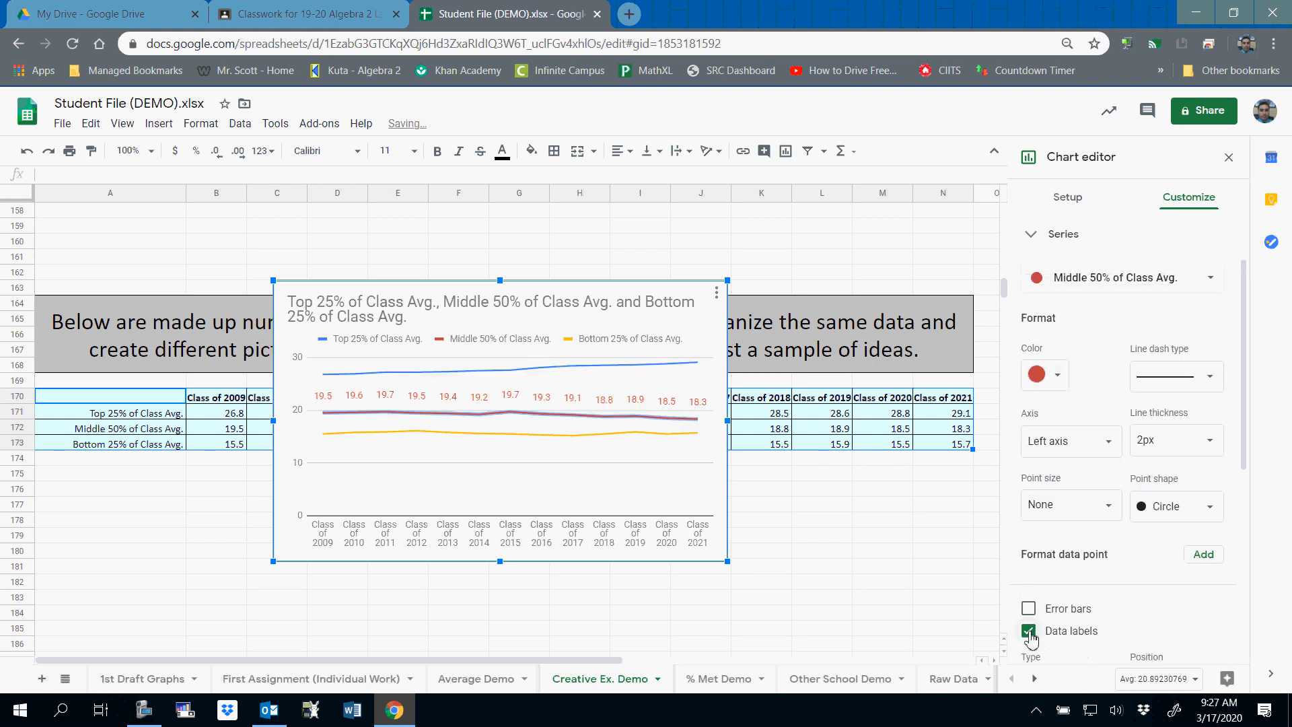
pyautogui.click(580, 435)
pyautogui.click(1029, 630)
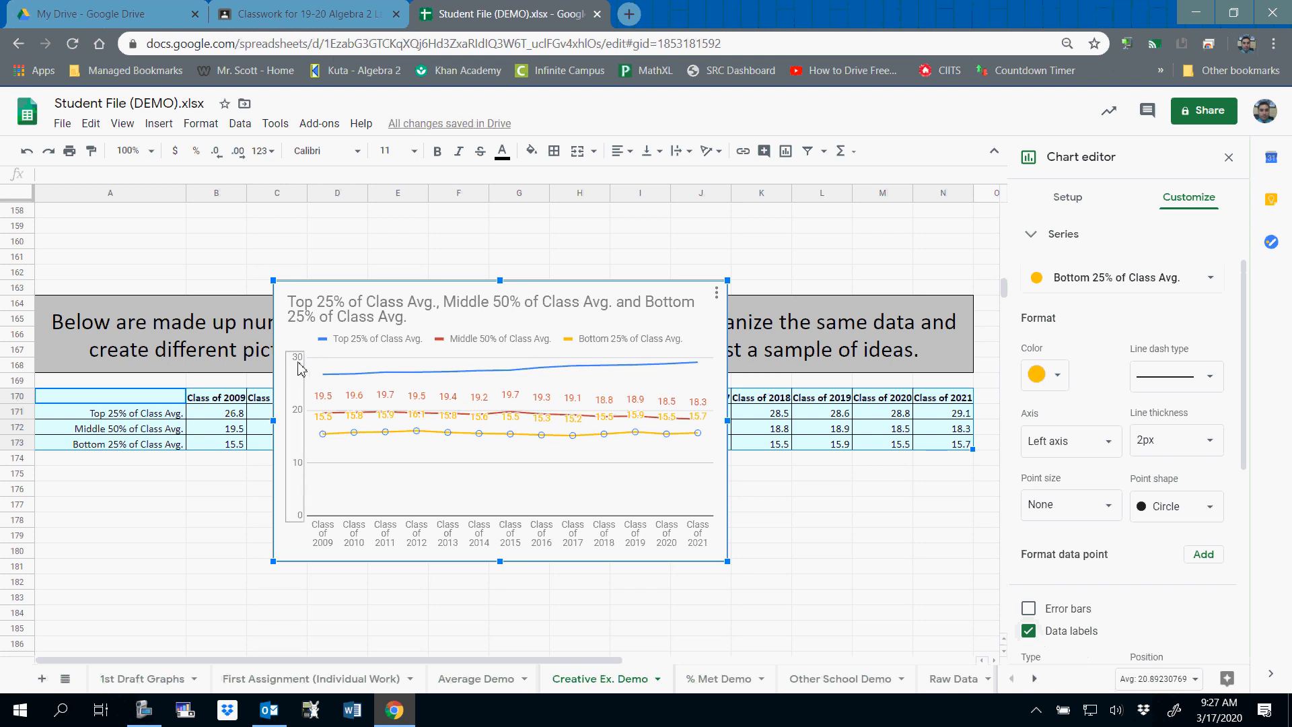
# Set the line chart's vertical axis to a minimum of 15 and a maximum of 32.
pyautogui.click(301, 369)
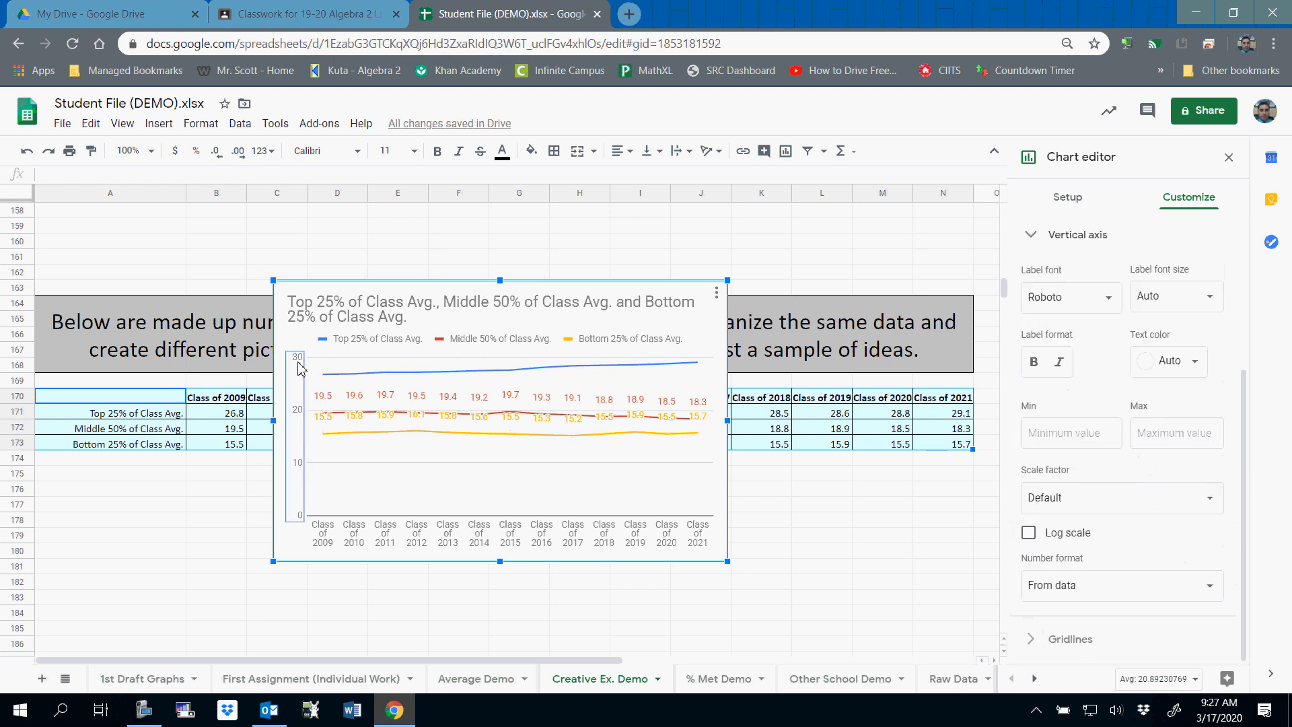
pyautogui.click(1047, 432)
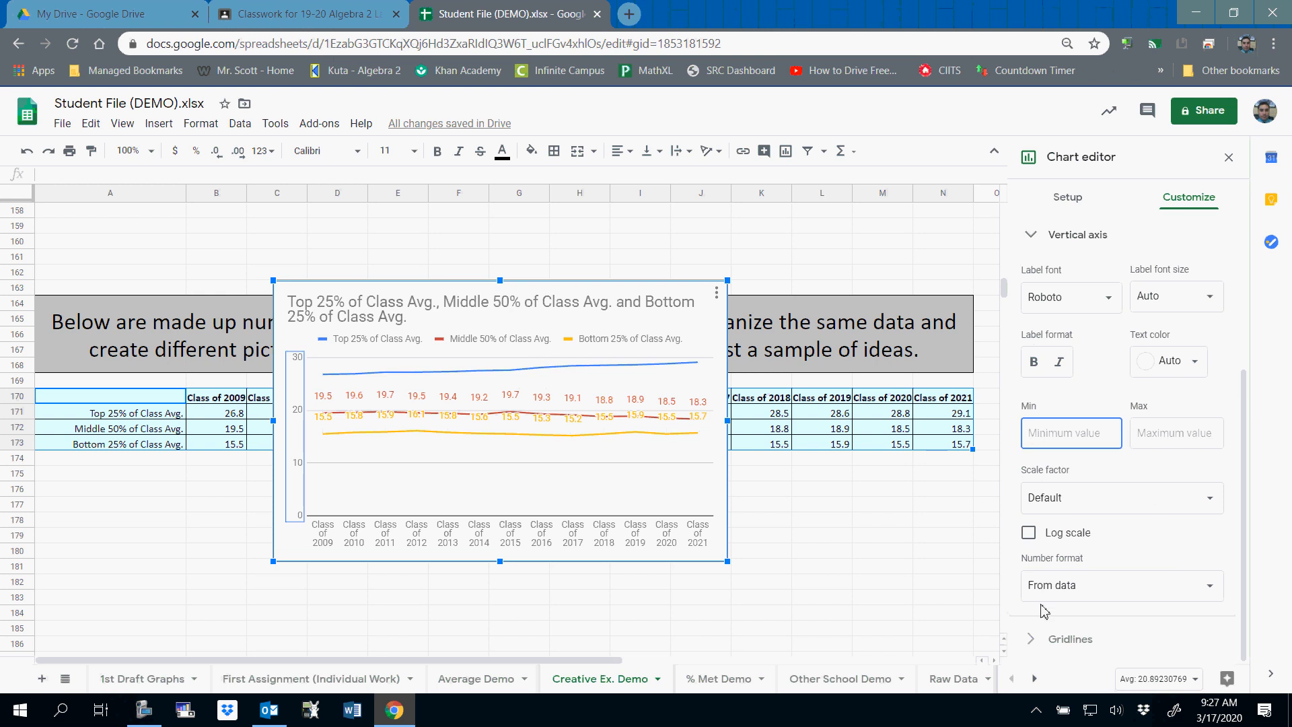
pyautogui.write('15')
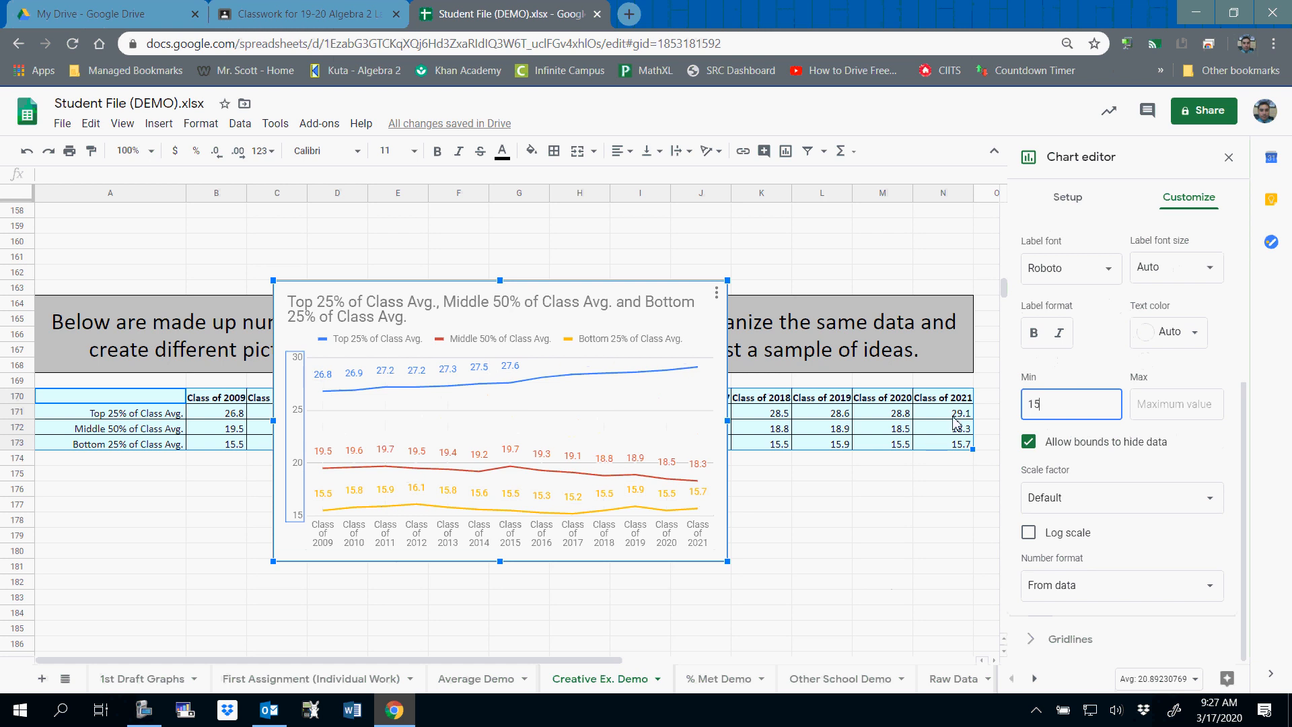
pyautogui.click(1165, 402)
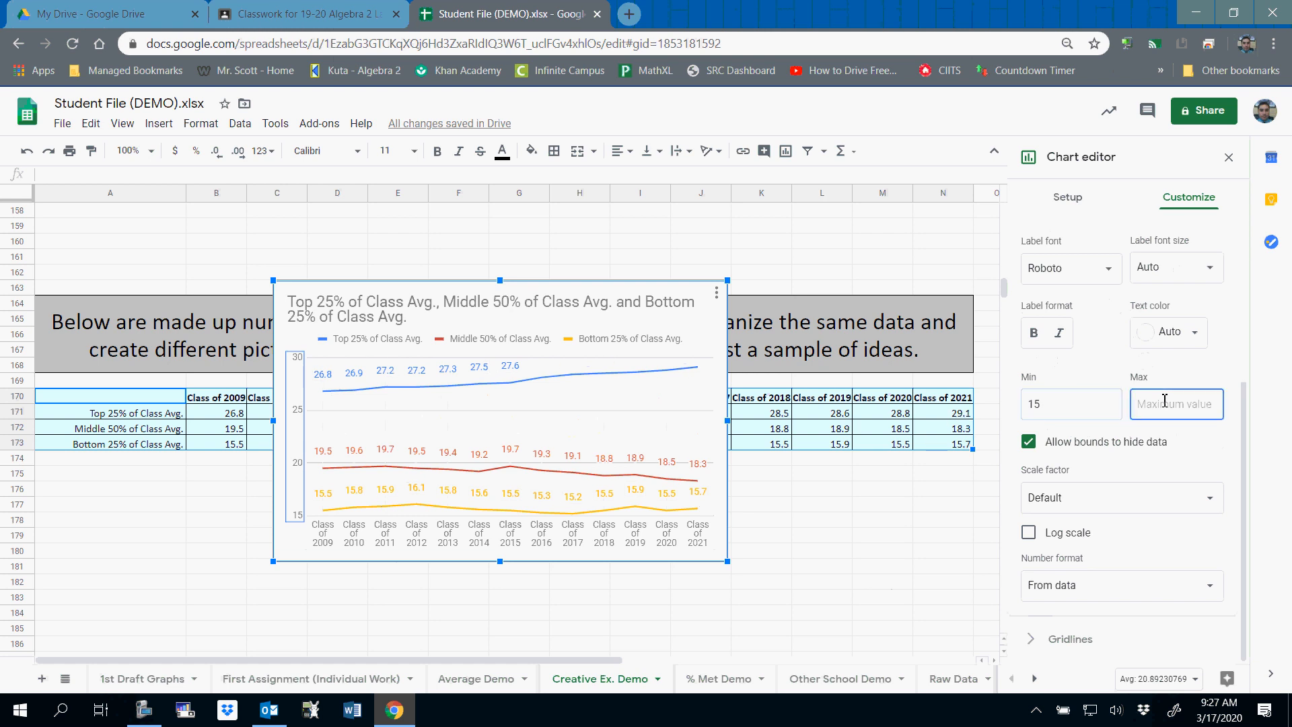
pyautogui.write('31')
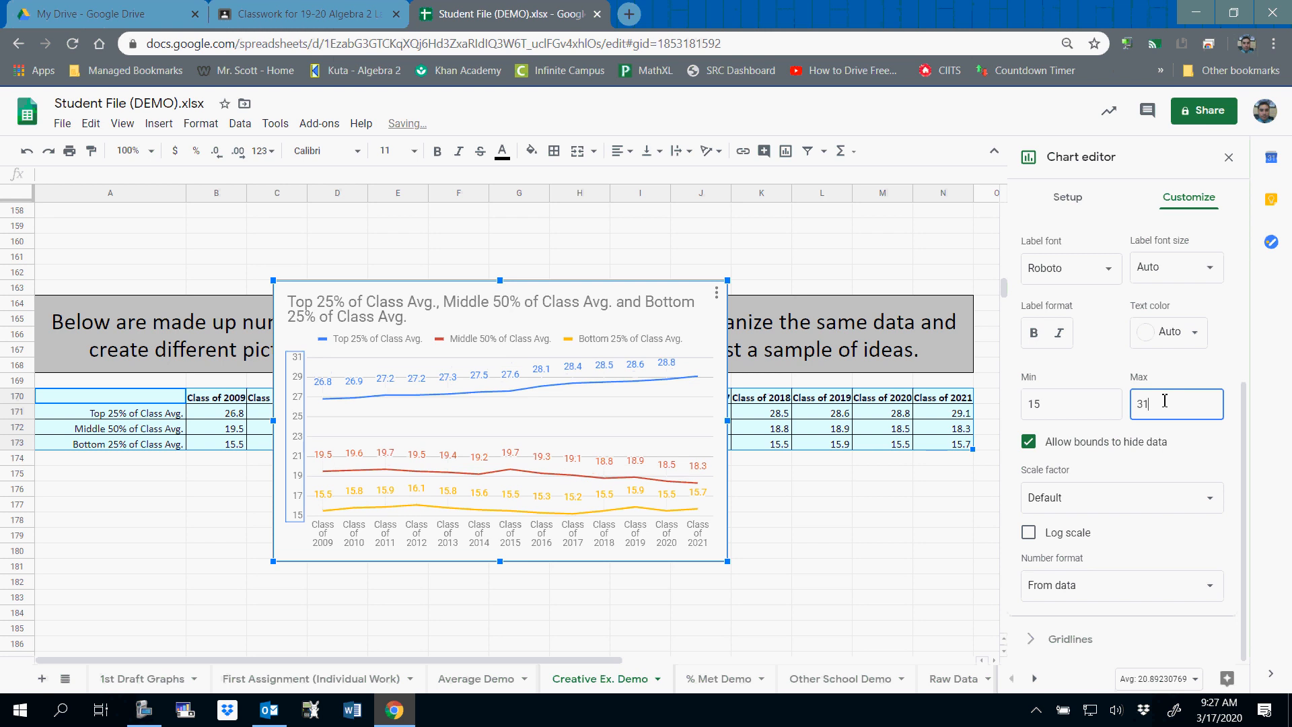
pyautogui.press('BackSpace')
pyautogui.write('2')
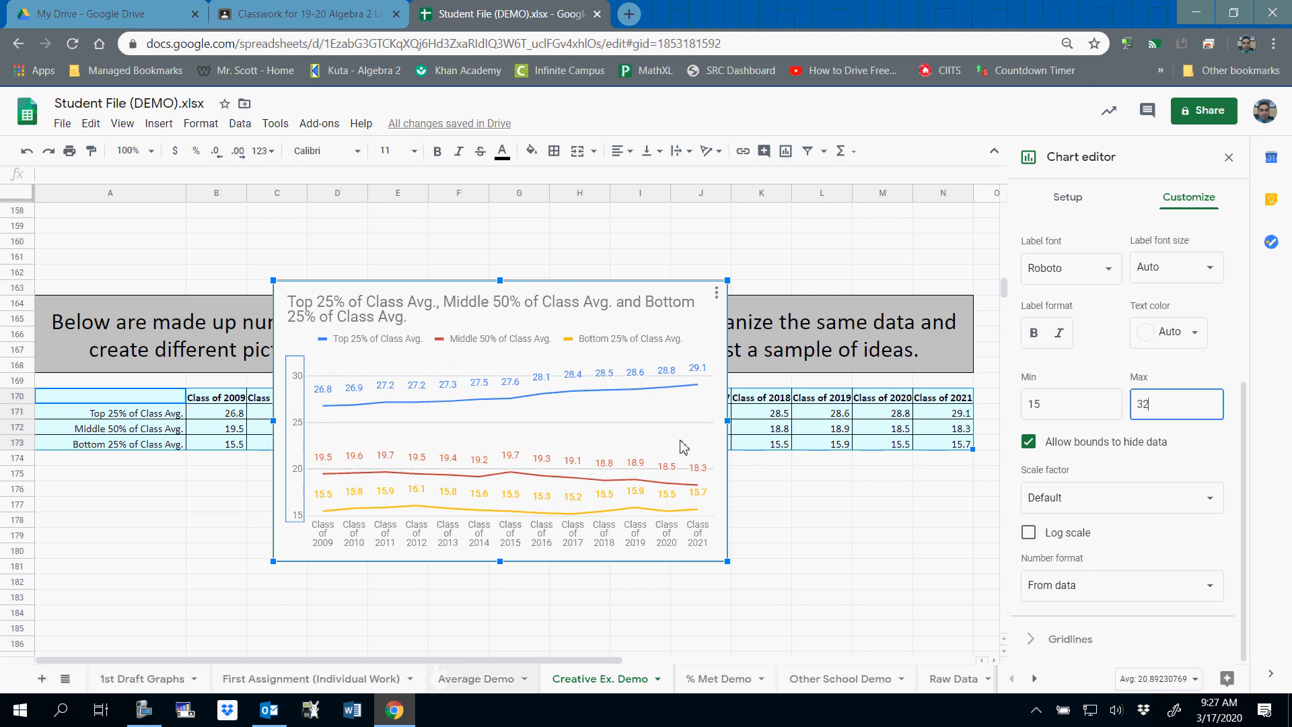
pyautogui.click(285, 329)
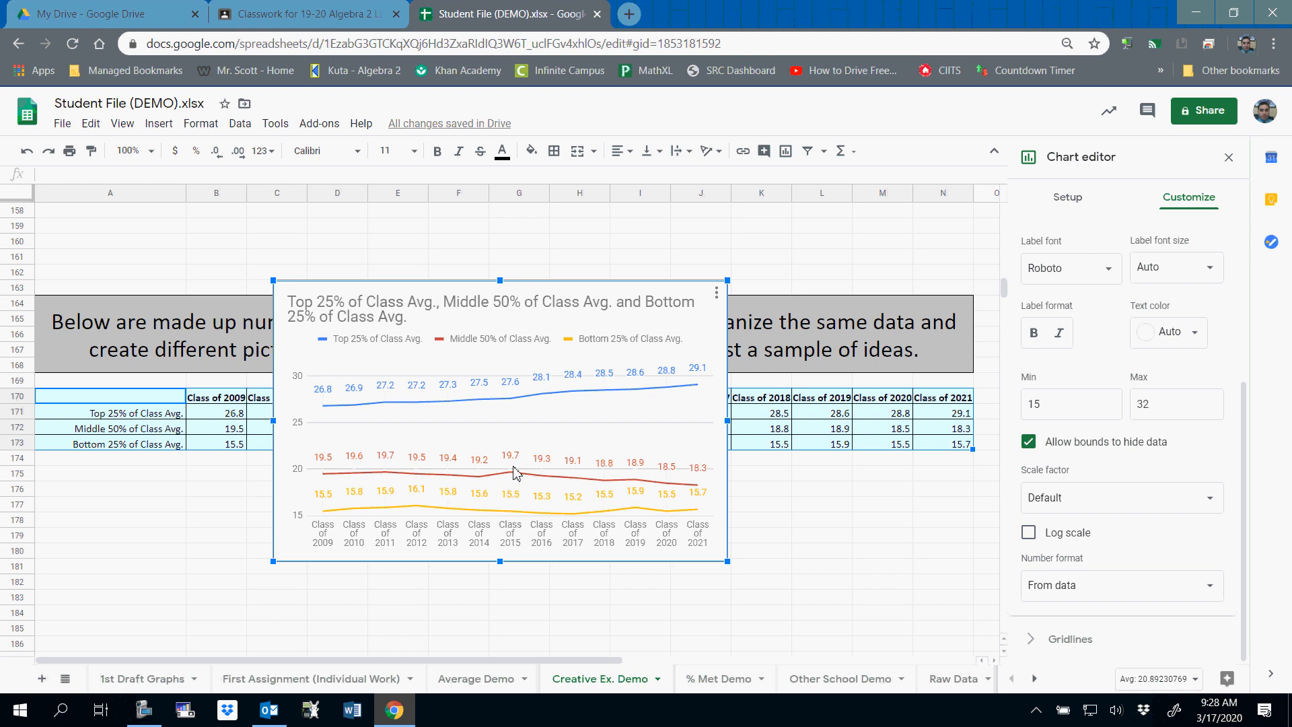
pyautogui.click(475, 473)
pyautogui.click(144, 711)
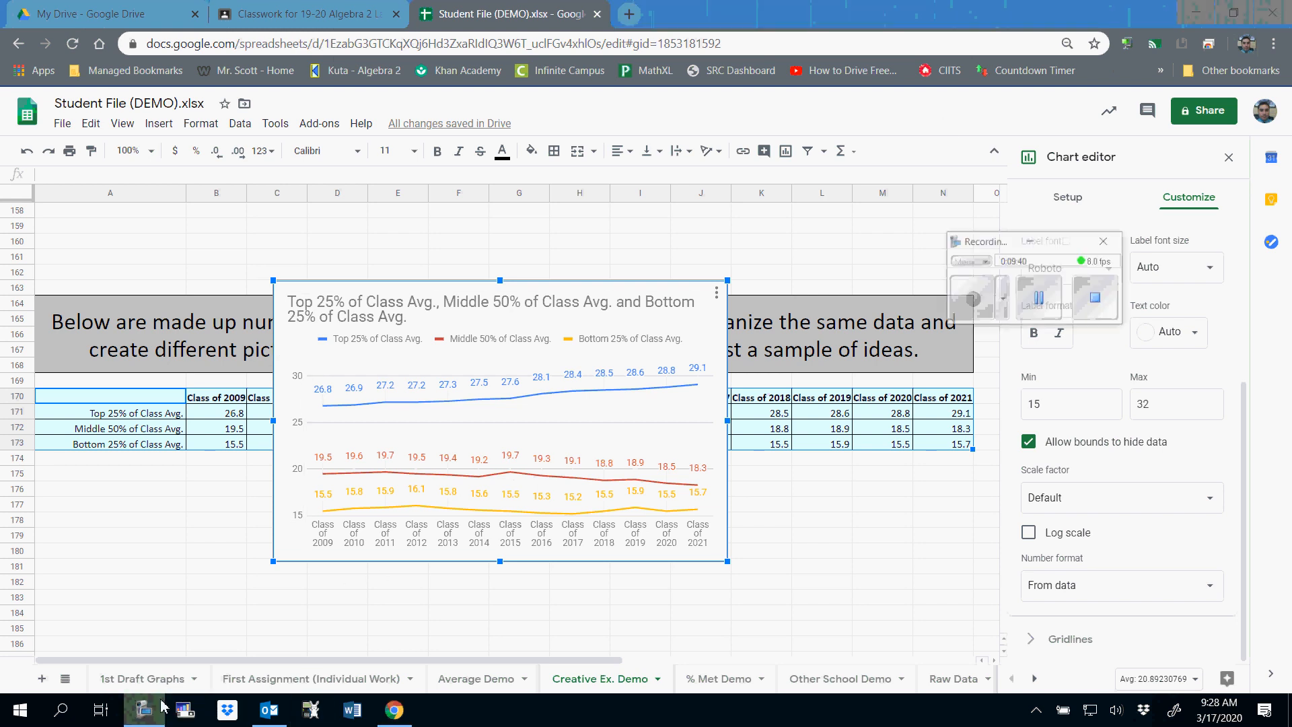